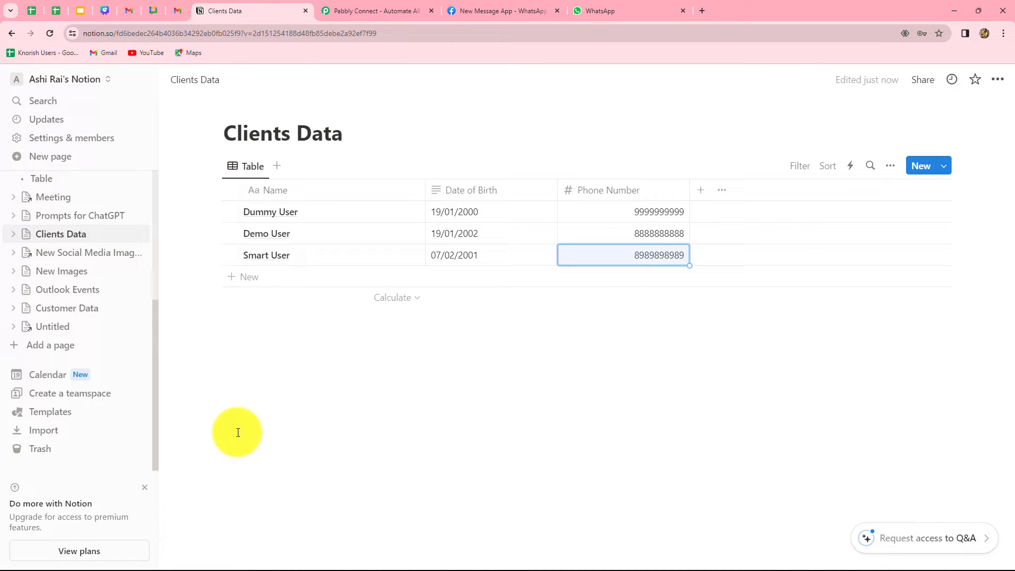
- Switch to the Pabbly Connect website, sign in and open Pabbly Connect from the account's apps
{"action": "left_click", "coordinate": [346, 10]}
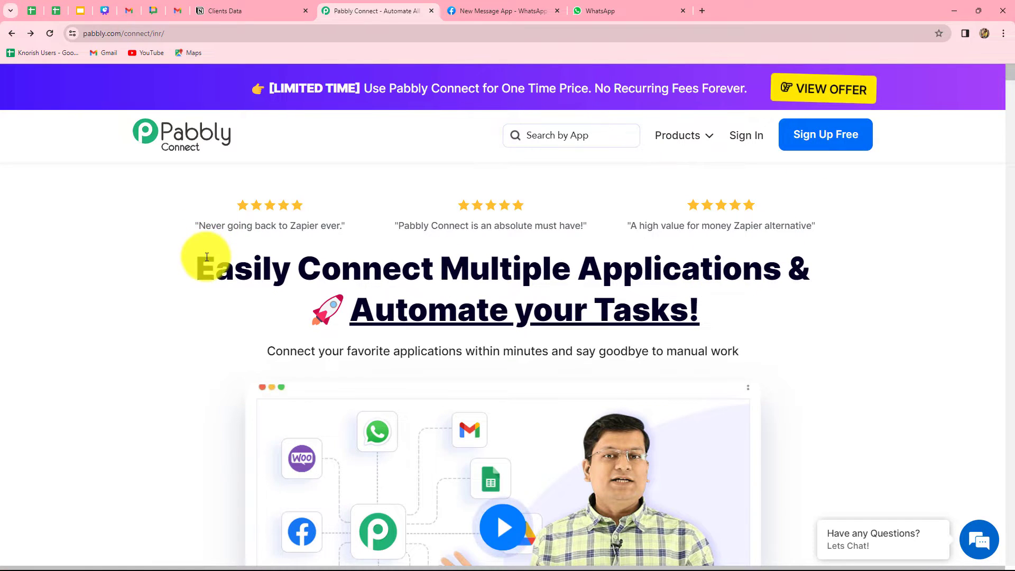
{"action": "left_click_drag", "start_coordinate": [212, 263], "coordinate": [760, 321]}
{"action": "left_click", "coordinate": [764, 323]}
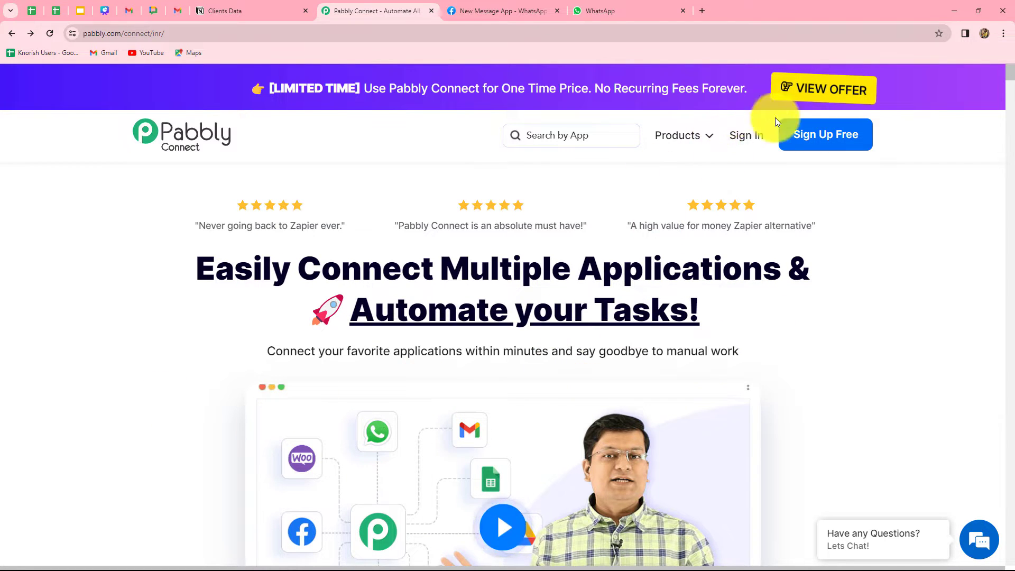
{"action": "left_click", "coordinate": [750, 136]}
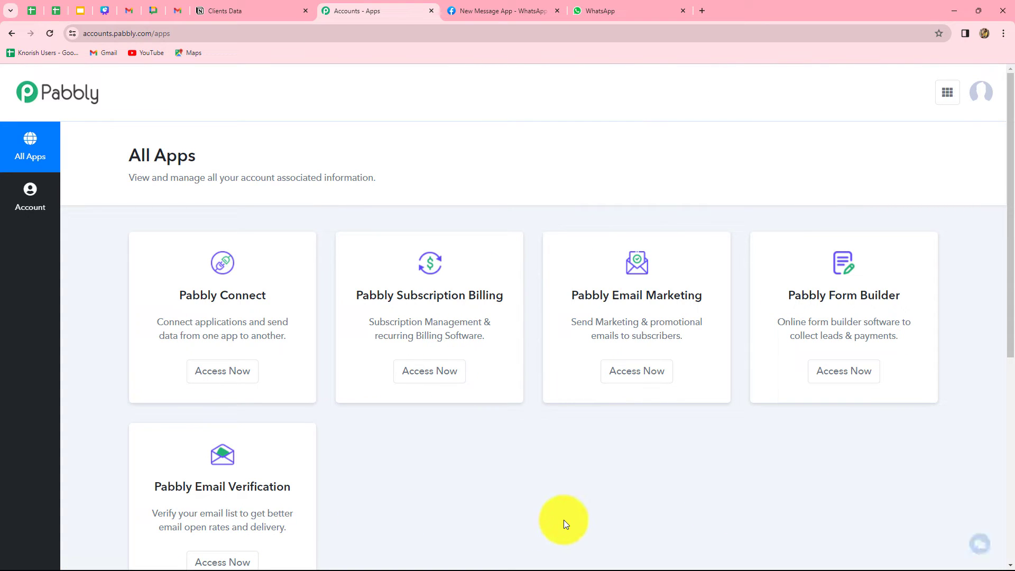
{"action": "scroll", "coordinate": [564, 519], "scroll_direction": "down", "scroll_amount": 1}
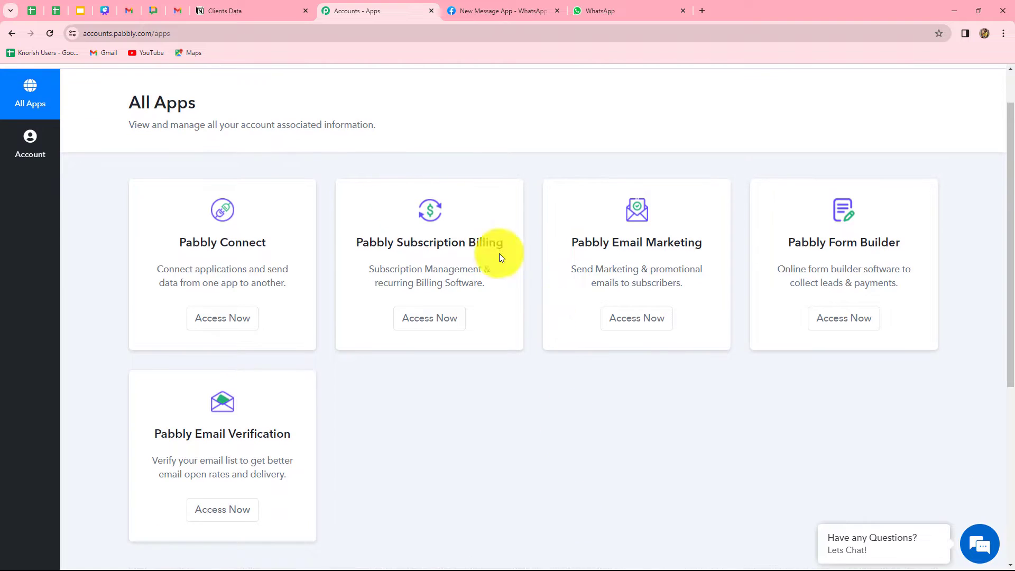
{"action": "left_click_drag", "start_coordinate": [185, 241], "coordinate": [260, 316]}
{"action": "left_click", "coordinate": [230, 319]}
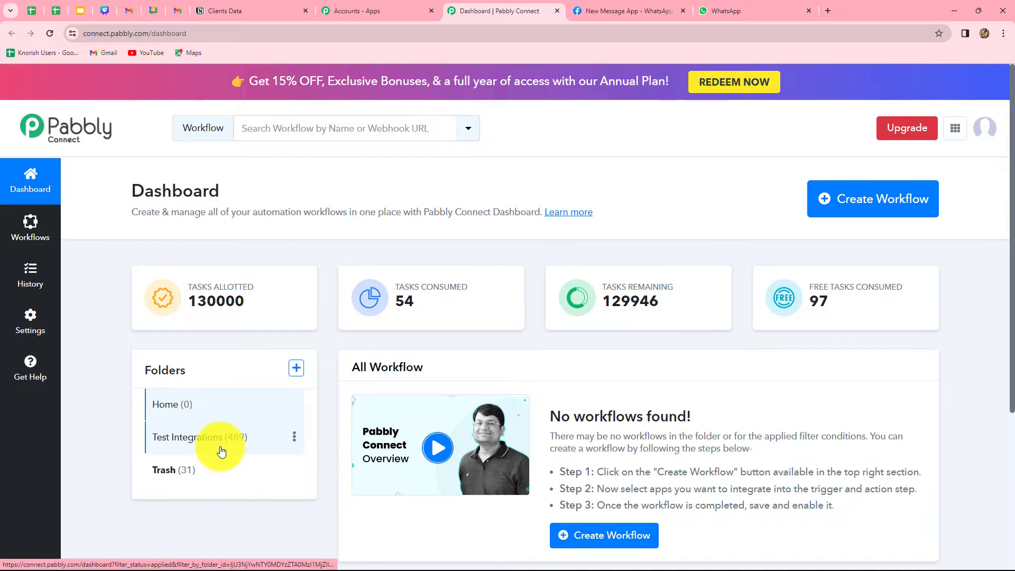
- Create a workflow named "Send Birthday Cards on WhatsApp from Notion" in the Test Integrations folder
{"action": "left_click", "coordinate": [296, 369]}
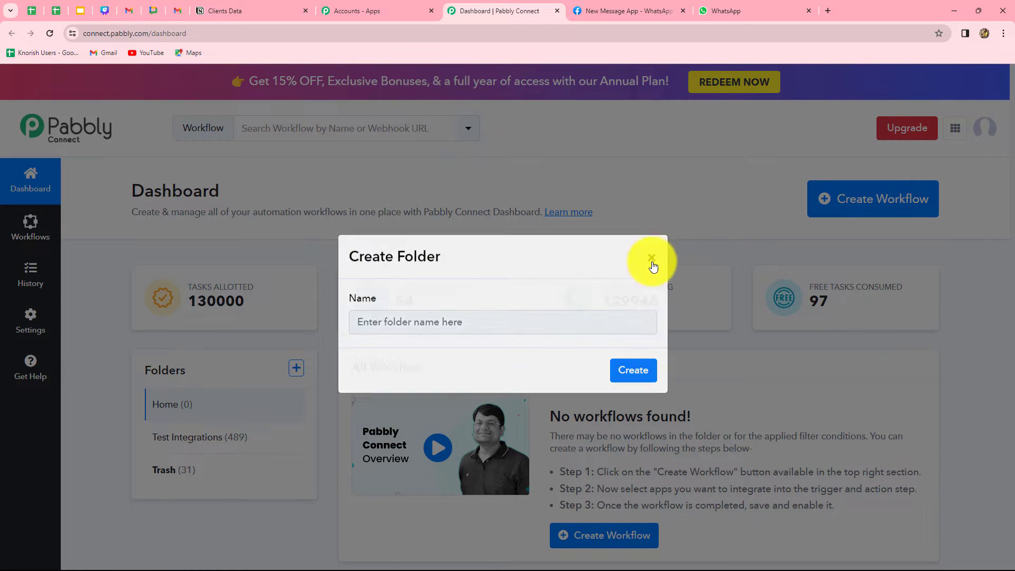
{"action": "left_click", "coordinate": [652, 259]}
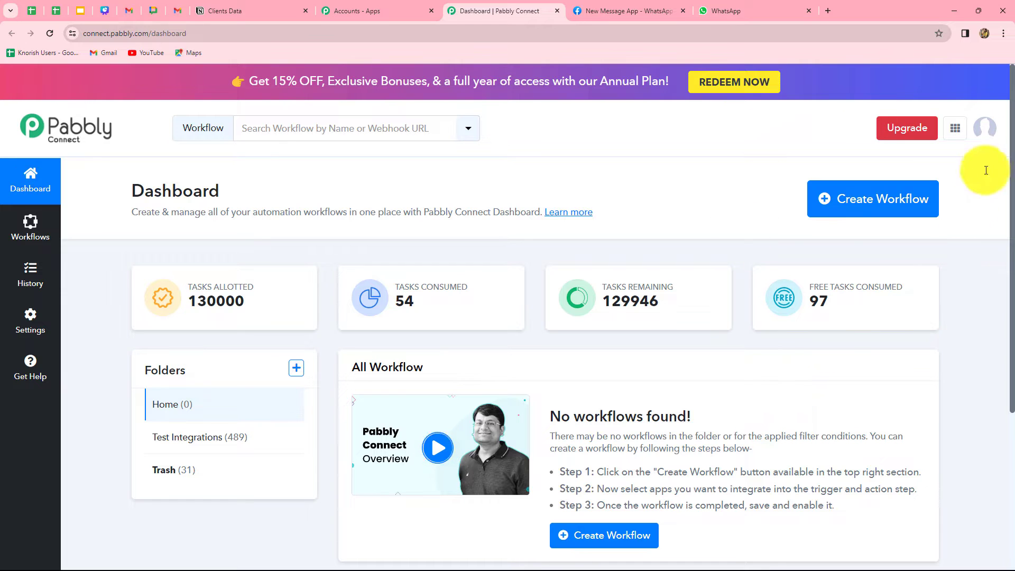
{"action": "left_click", "coordinate": [875, 216]}
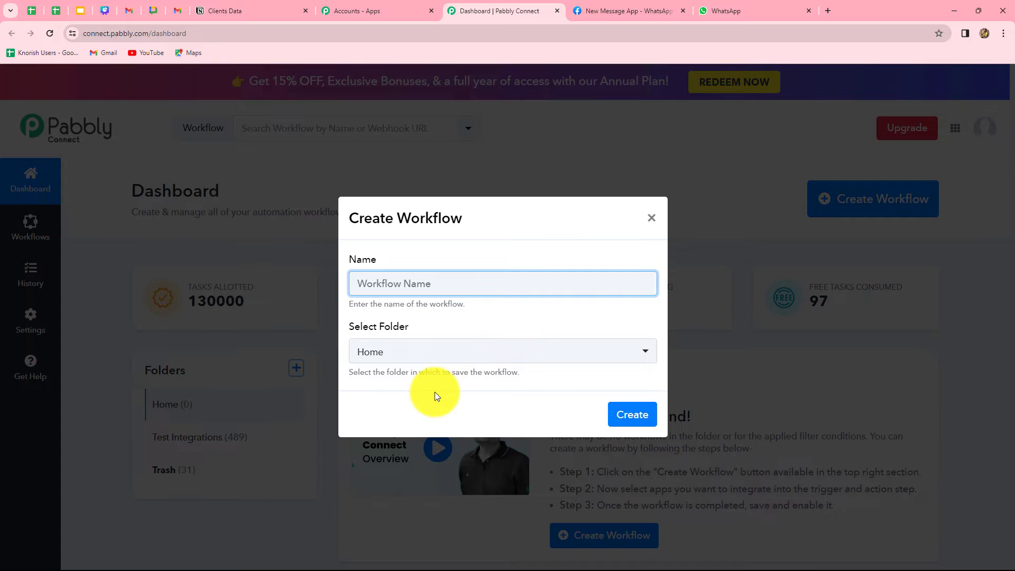
{"action": "type", "text": "Send Birthday Cards on WhatsApp from Notion"}
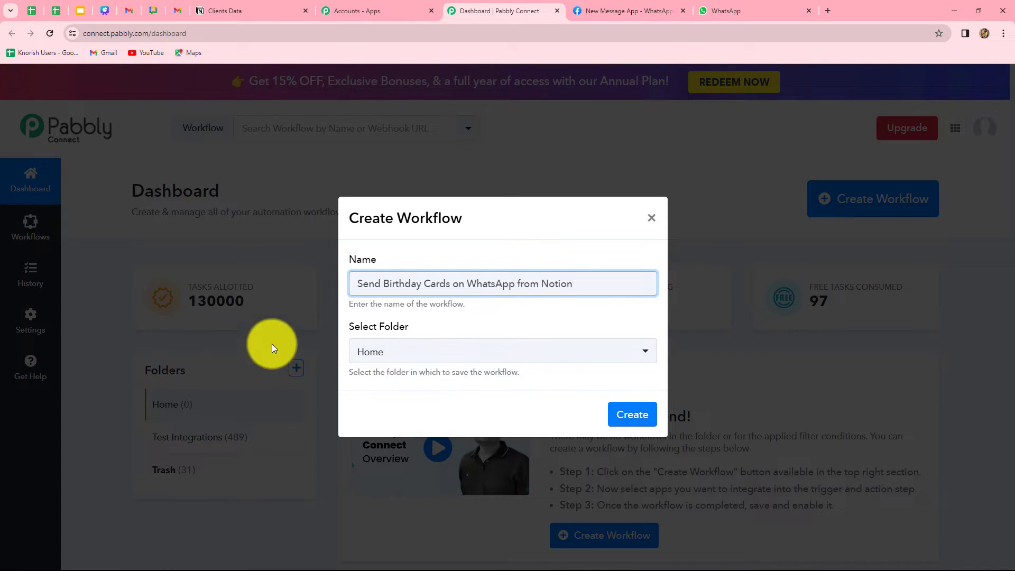
{"action": "left_click", "coordinate": [483, 355]}
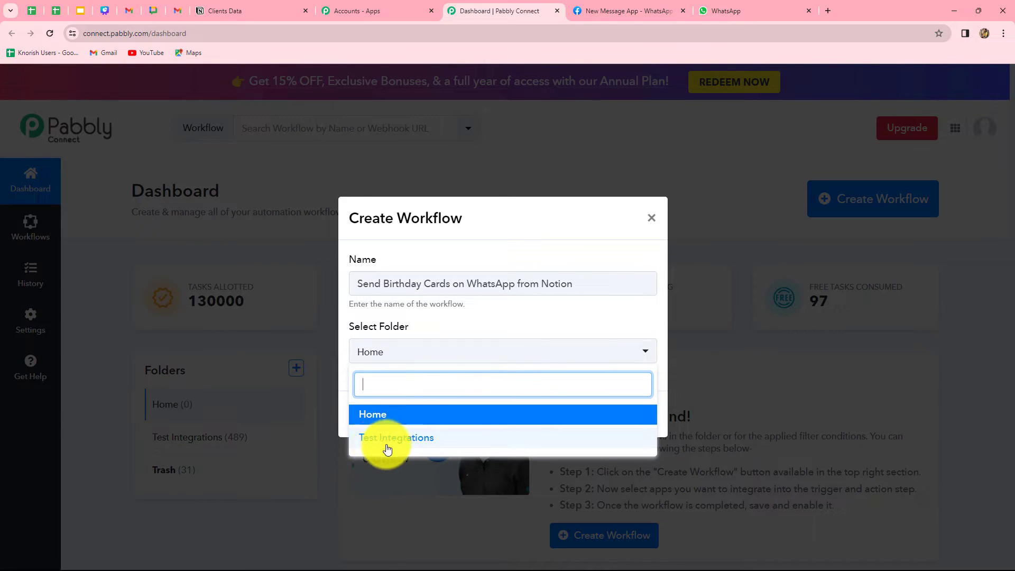
{"action": "left_click", "coordinate": [417, 438]}
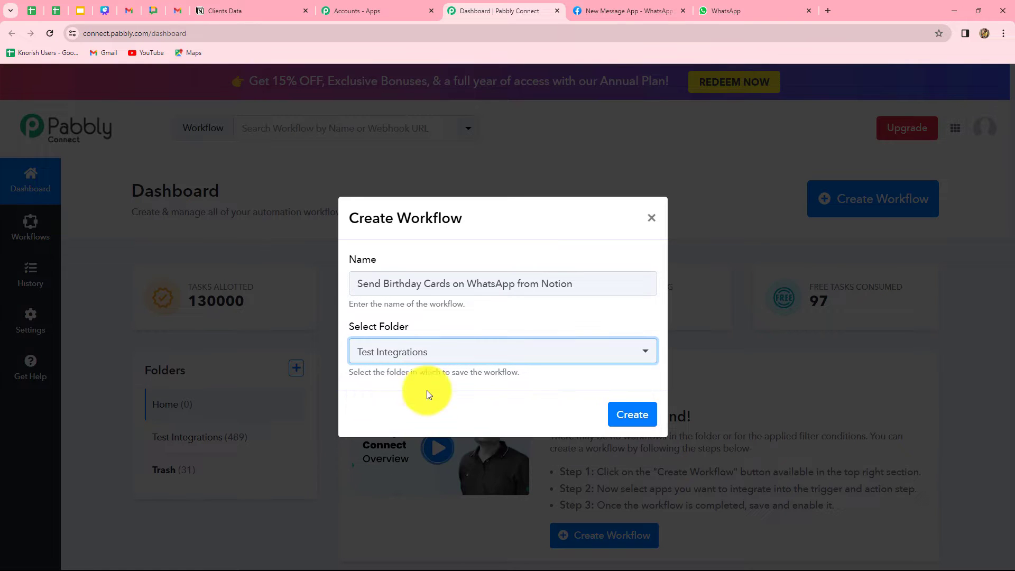
{"action": "left_click", "coordinate": [657, 413]}
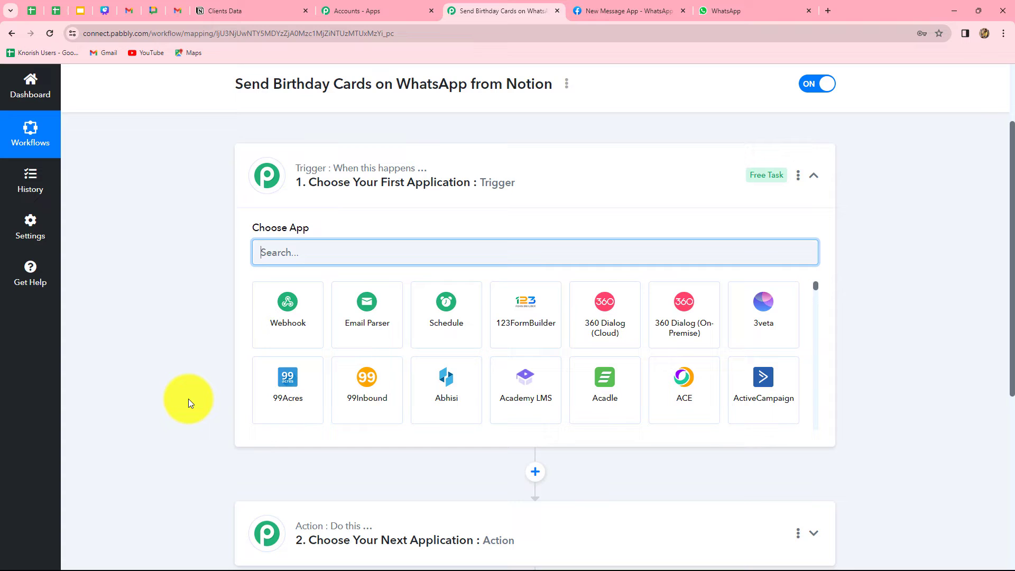
- Choose Schedule by Pabbly as the workflow's trigger and set it to run every day
{"action": "scroll", "coordinate": [233, 443], "scroll_direction": "down", "scroll_amount": 2}
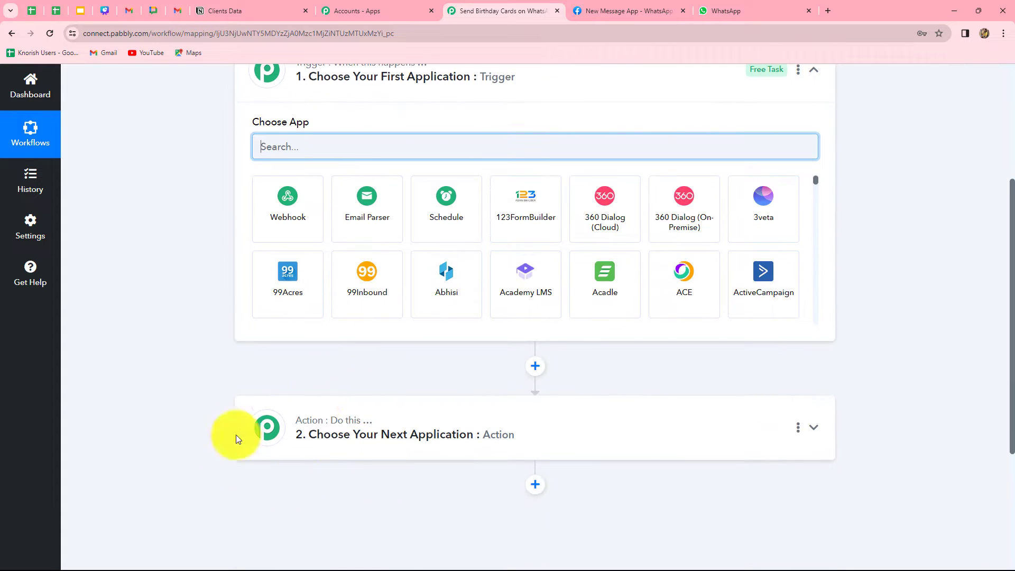
{"action": "scroll", "coordinate": [137, 439], "scroll_direction": "up", "scroll_amount": 1}
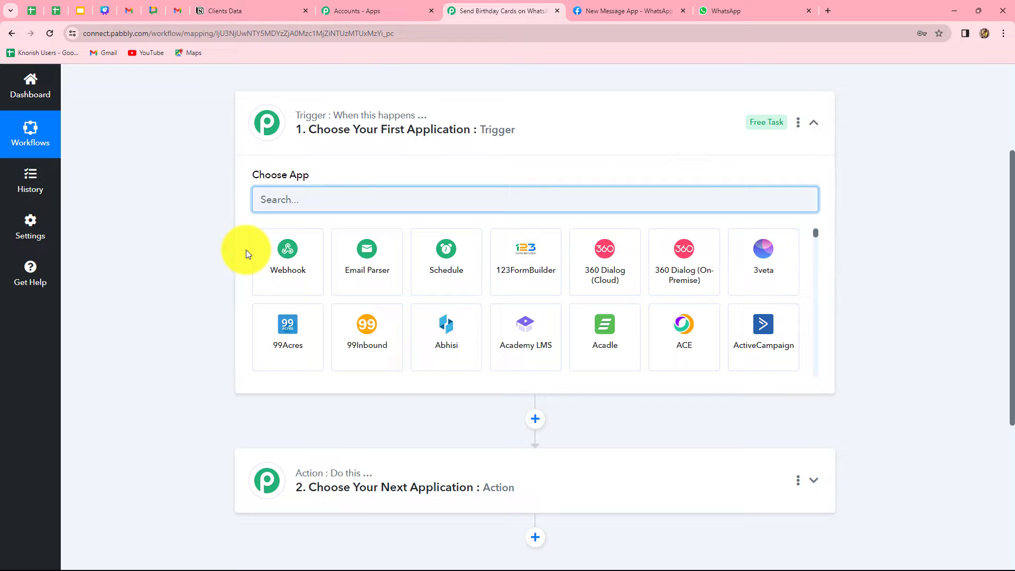
{"action": "left_click", "coordinate": [446, 288]}
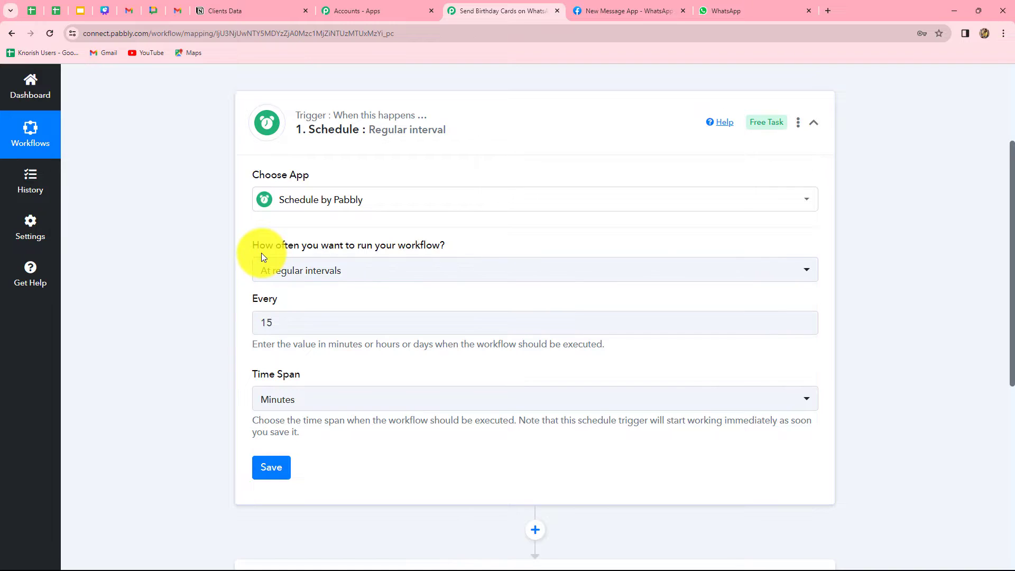
{"action": "left_click", "coordinate": [387, 273]}
{"action": "left_click", "coordinate": [284, 386]}
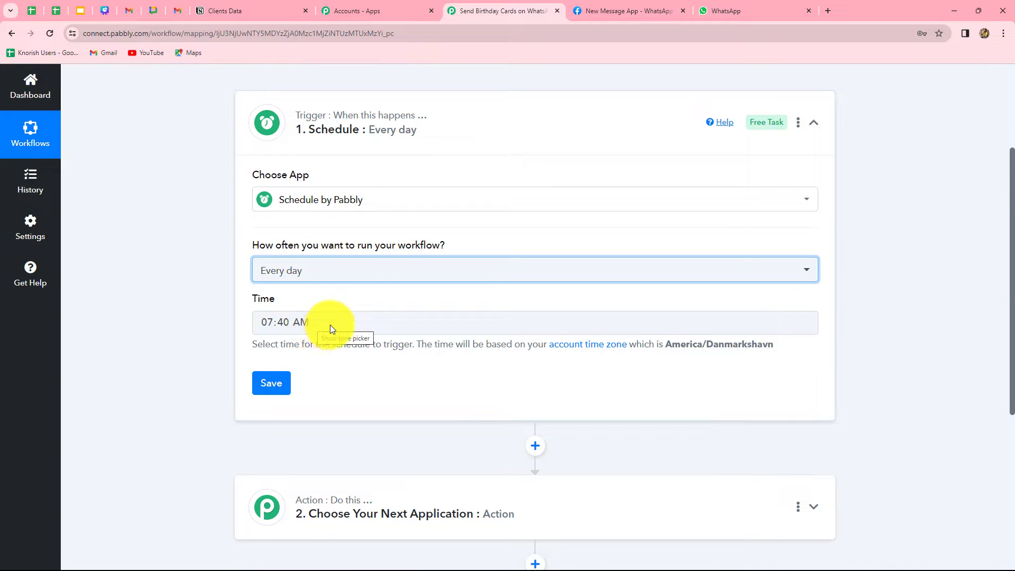
- Set the daily schedule's time to 09:00 AM and save the trigger
{"action": "left_click", "coordinate": [330, 324]}
{"action": "left_click", "coordinate": [274, 399]}
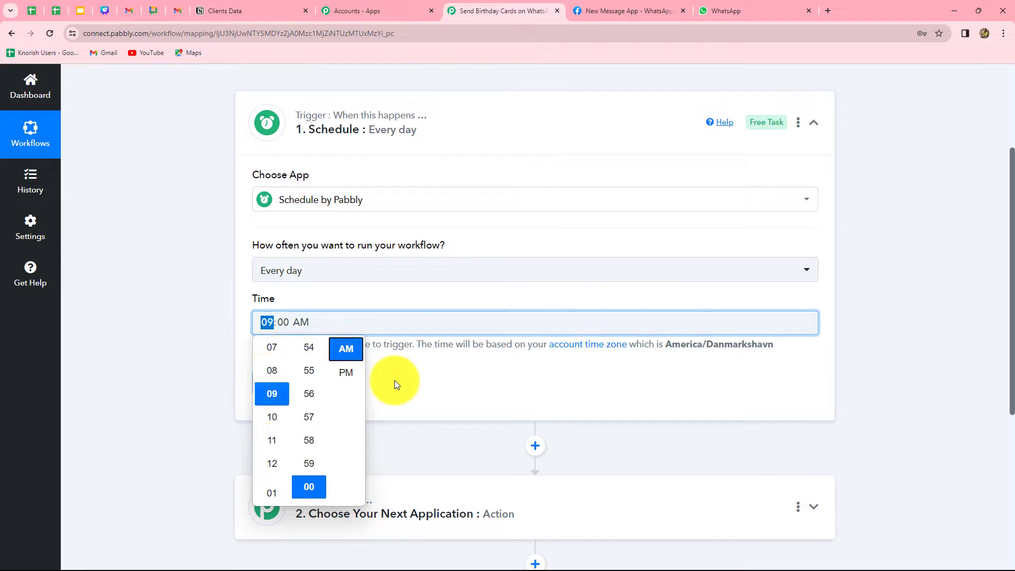
{"action": "left_click", "coordinate": [394, 380]}
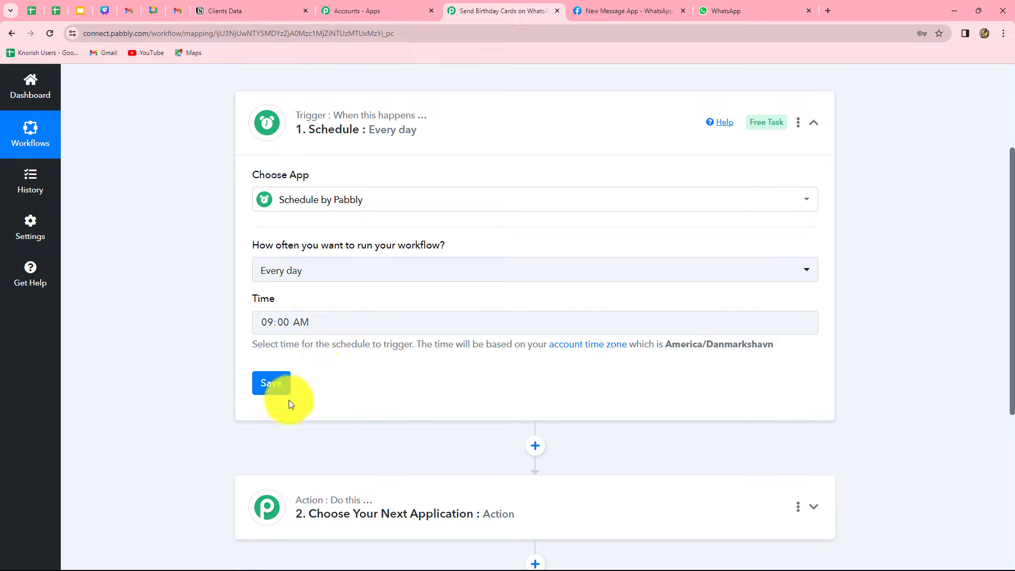
{"action": "left_click", "coordinate": [275, 389]}
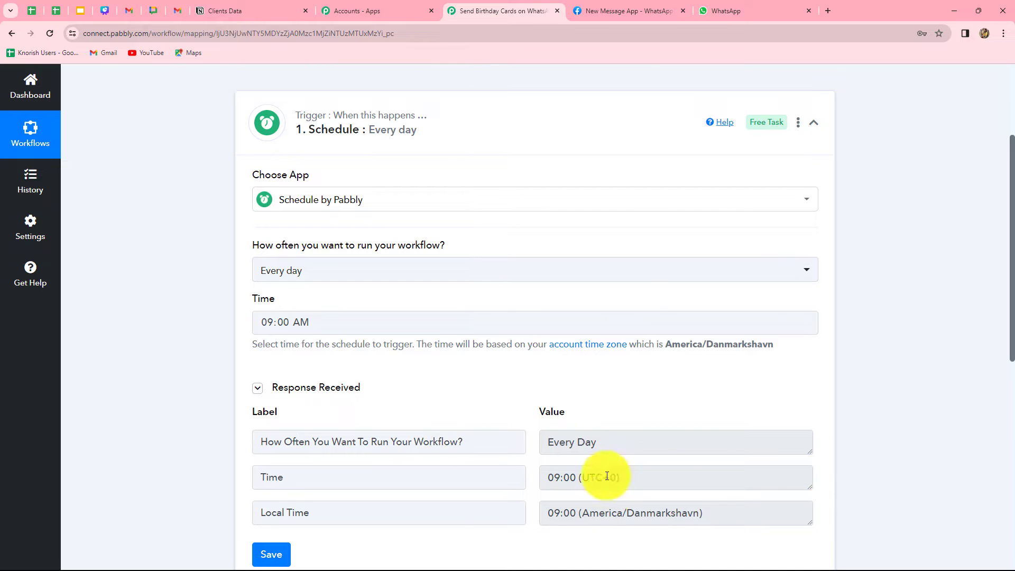
- Set the second step to Date/Time Formatter (Pabbly) with the Current Date action event and connect it
{"action": "scroll", "coordinate": [334, 396], "scroll_direction": "down", "scroll_amount": 6}
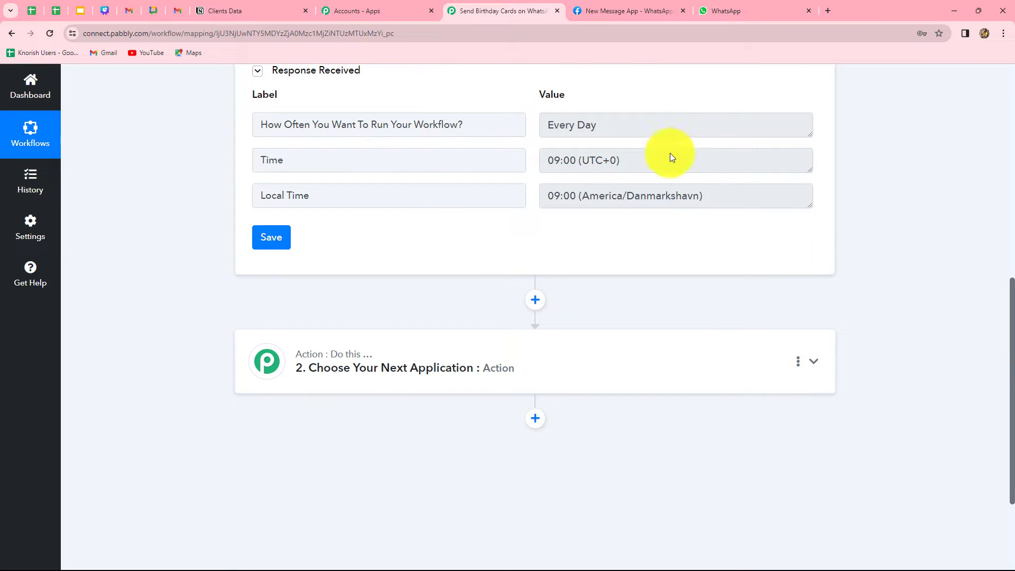
{"action": "left_click", "coordinate": [597, 374]}
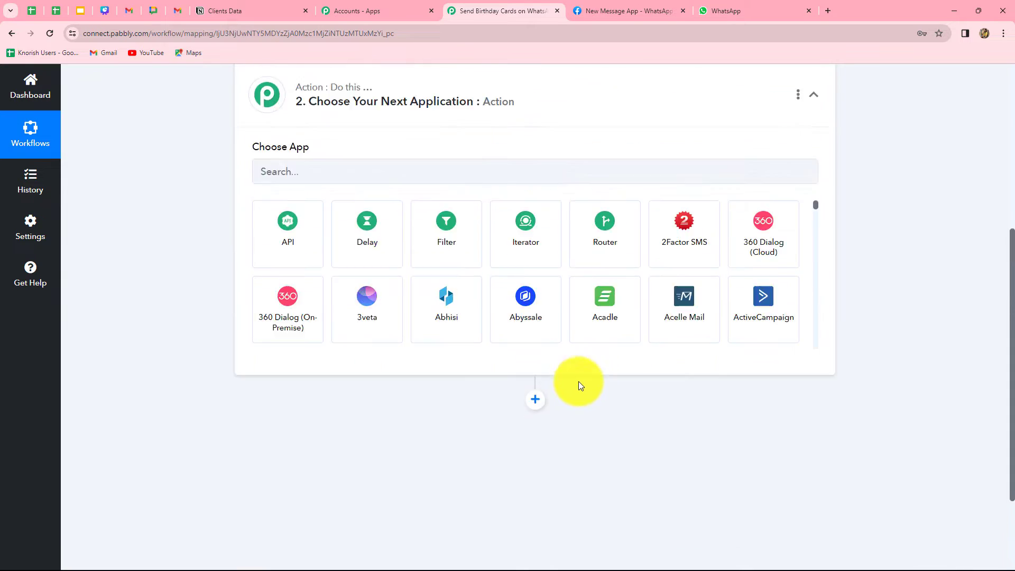
{"action": "left_click", "coordinate": [334, 285]}
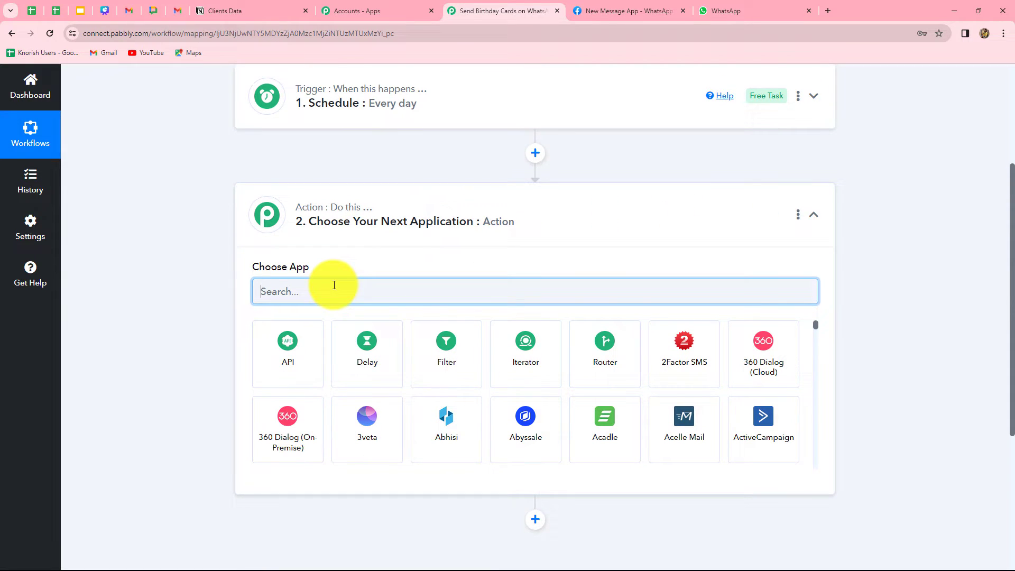
{"action": "type", "text": "date/"}
{"action": "left_click", "coordinate": [283, 370]}
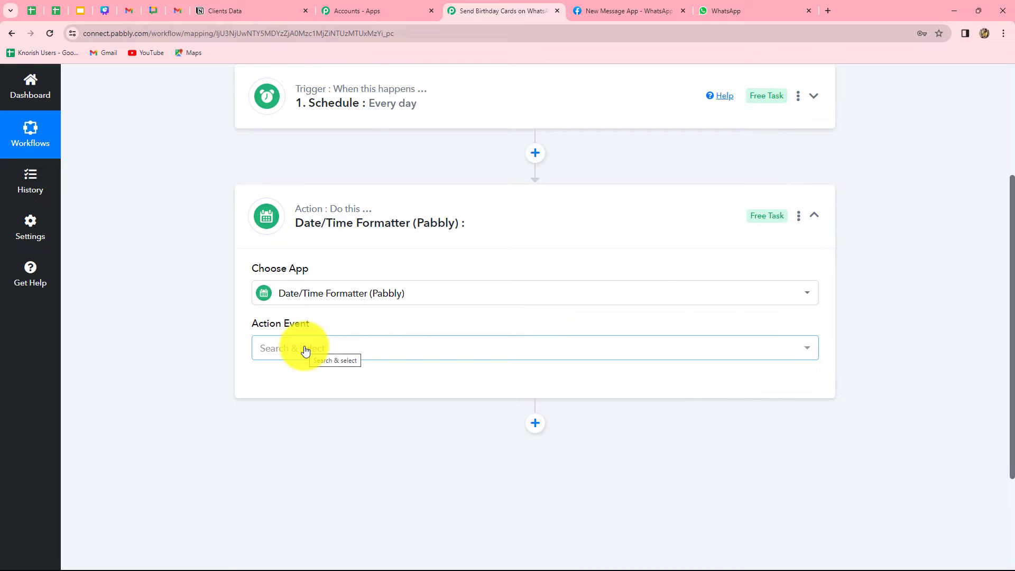
{"action": "left_click", "coordinate": [304, 348]}
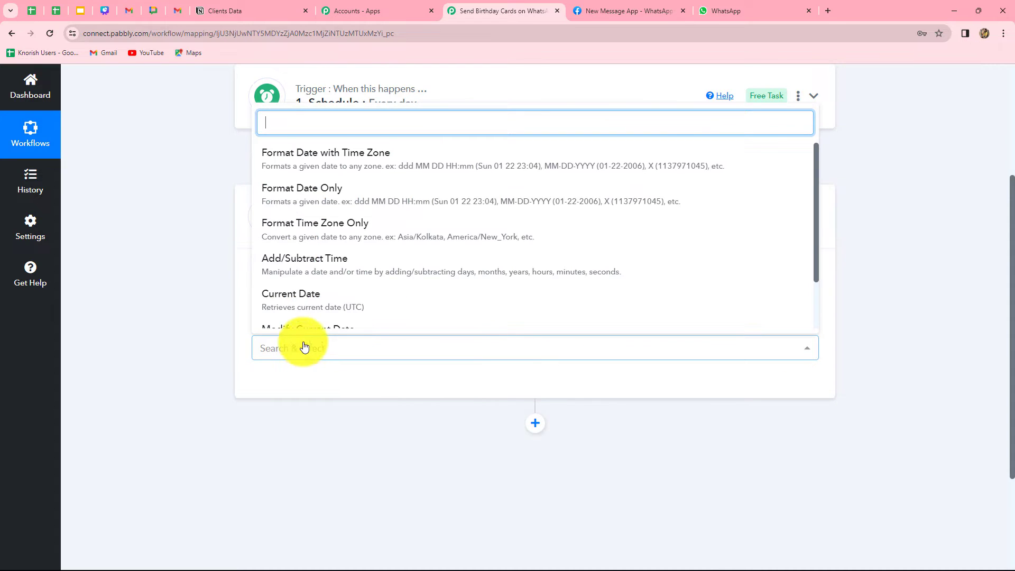
{"action": "left_click", "coordinate": [288, 303]}
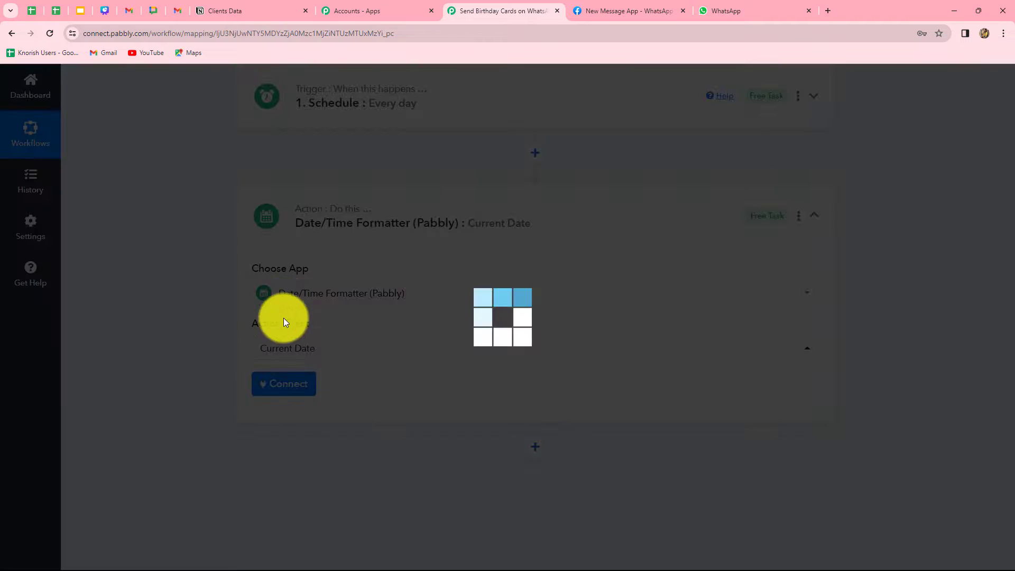
{"action": "left_click", "coordinate": [283, 389]}
- Set the current date's basic format to YYYY-MM-DD, then save and send a test request
{"action": "scroll", "coordinate": [366, 327], "scroll_direction": "down", "scroll_amount": 3}
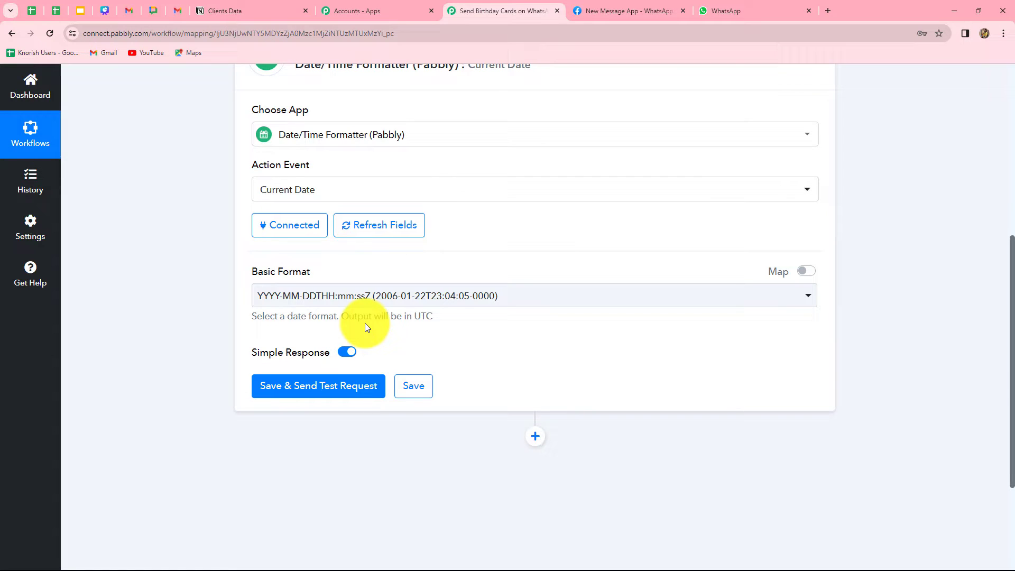
{"action": "left_click", "coordinate": [511, 295]}
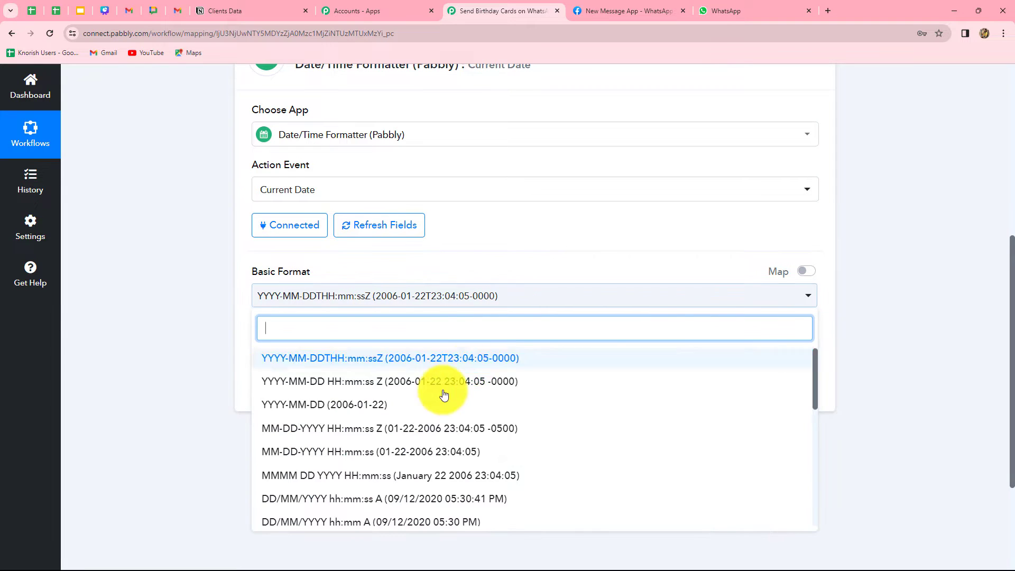
{"action": "left_click", "coordinate": [315, 402]}
{"action": "left_click", "coordinate": [316, 393]}
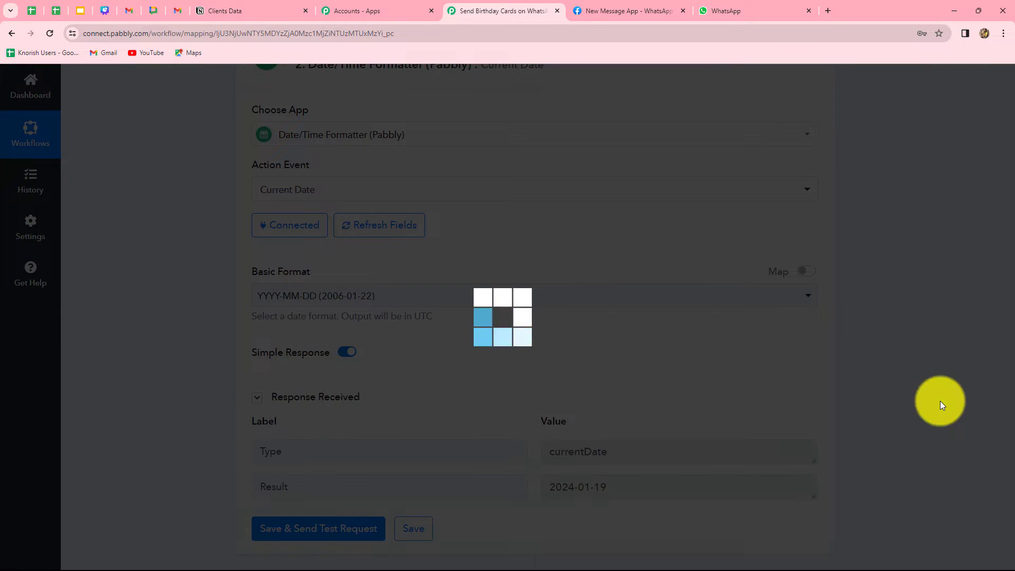
- Compare the formatter's returned date with the Date of Birth entries in Notion's Clients Data table, focusing on its month and day
{"action": "scroll", "coordinate": [941, 371], "scroll_direction": "down", "scroll_amount": 4}
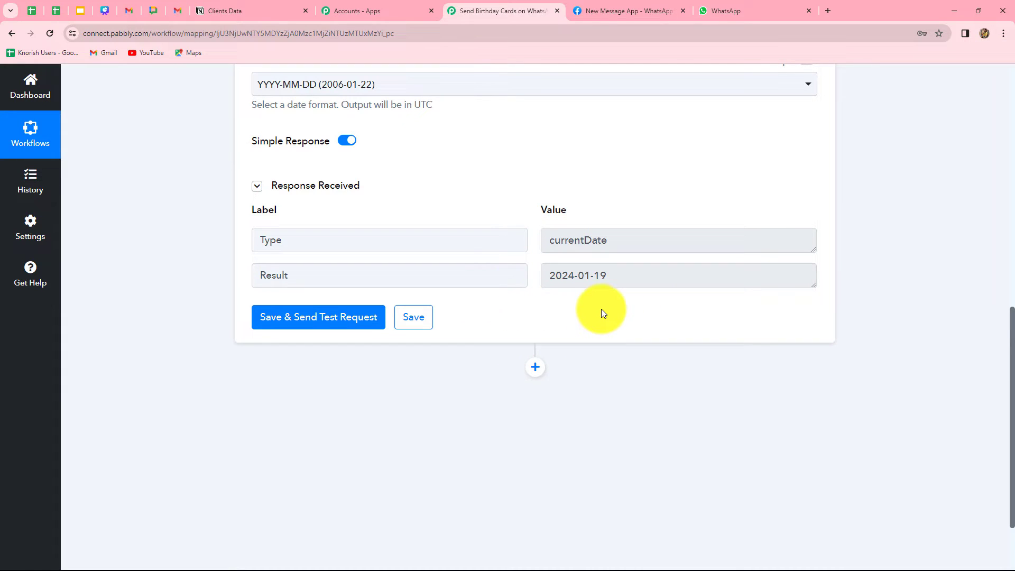
{"action": "left_click", "coordinate": [228, 13]}
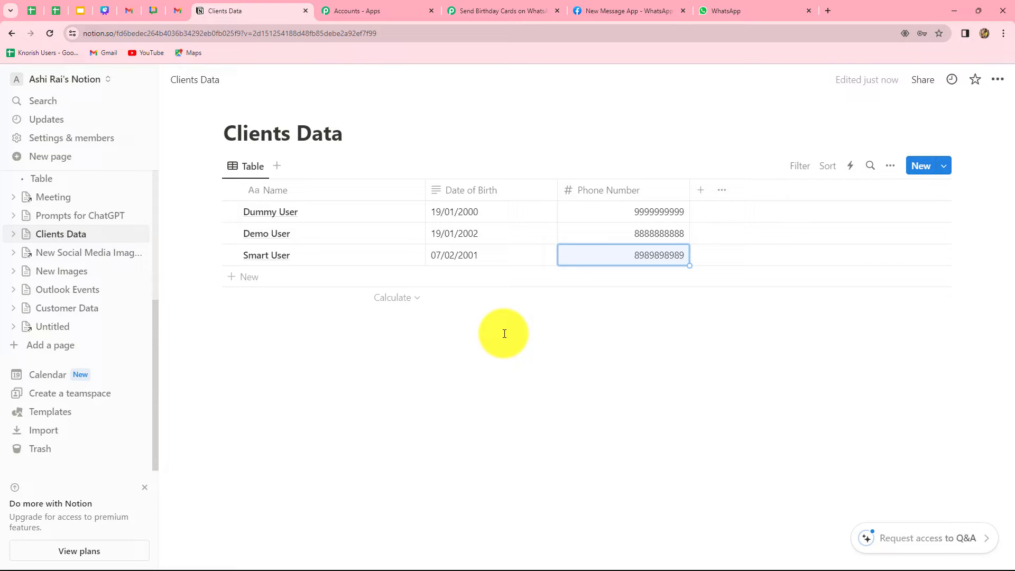
{"action": "left_click", "coordinate": [502, 10]}
{"action": "scroll", "coordinate": [540, 206], "scroll_direction": "down", "scroll_amount": 2}
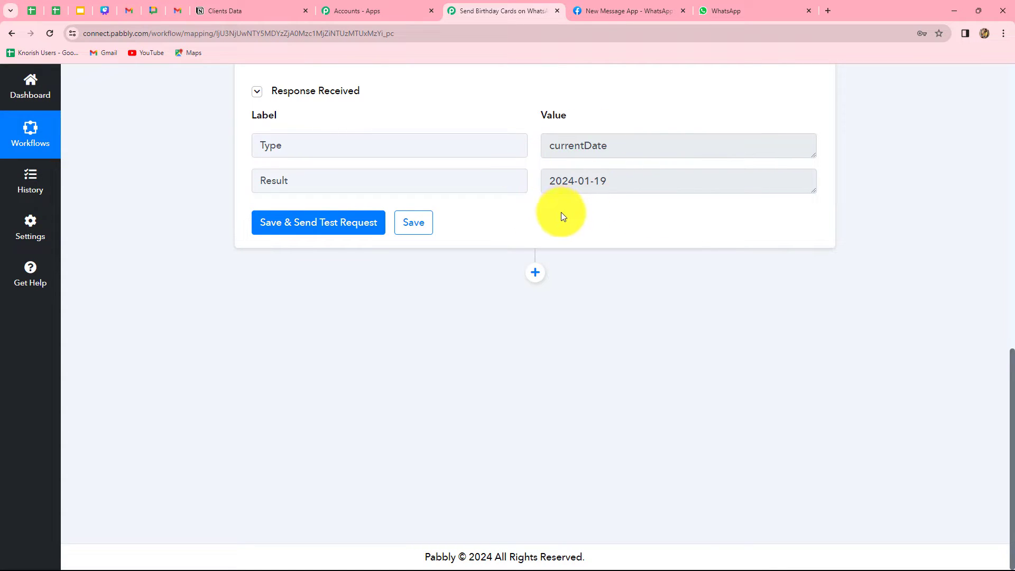
{"action": "left_click_drag", "start_coordinate": [549, 182], "coordinate": [616, 183]}
{"action": "left_click", "coordinate": [612, 183]}
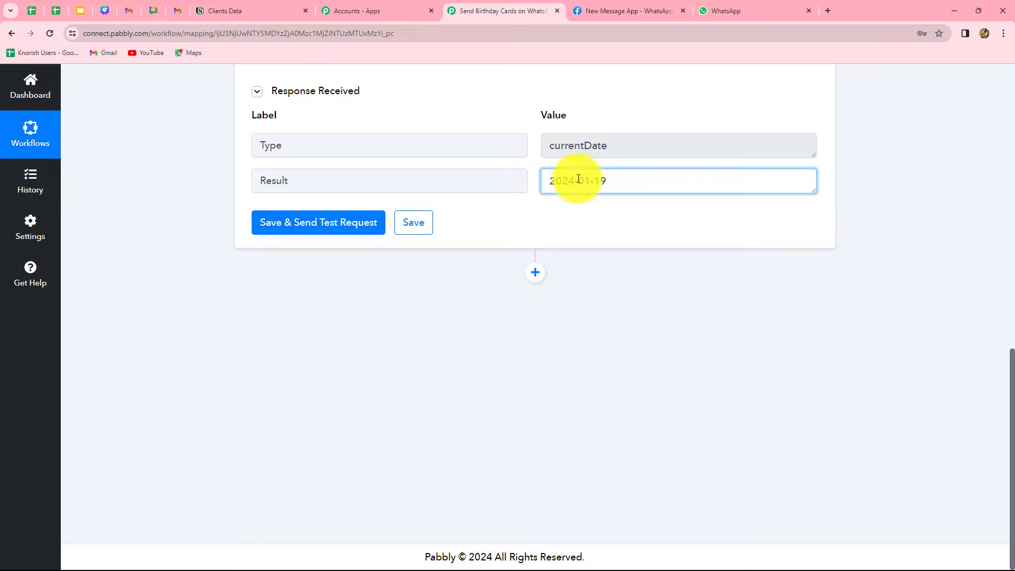
{"action": "left_click_drag", "start_coordinate": [581, 180], "coordinate": [612, 181]}
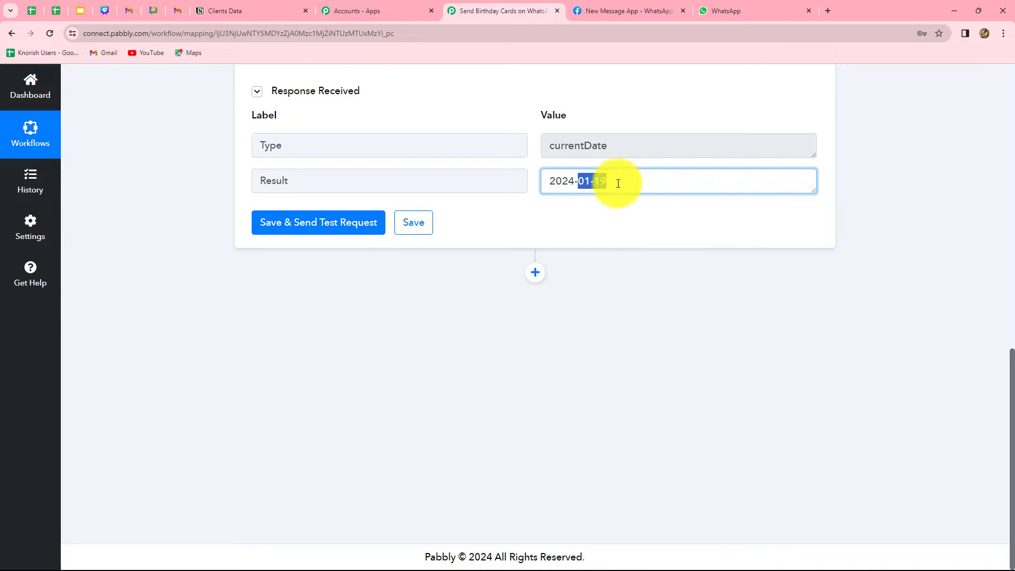
{"action": "left_click", "coordinate": [616, 182]}
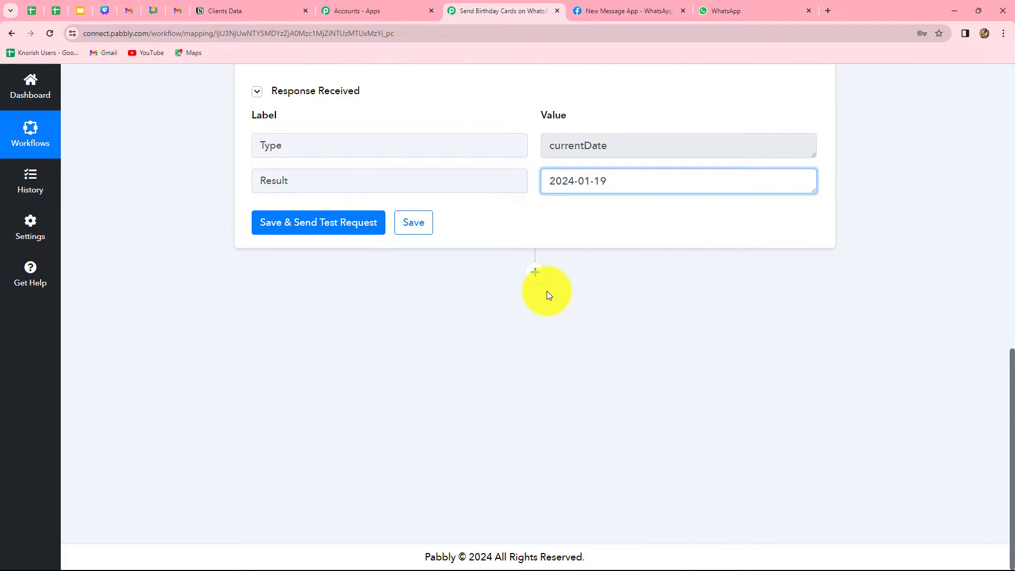
- Add a third step using Text Formatter by Pabbly with the Split Text action event and connect it
{"action": "left_click", "coordinate": [535, 273]}
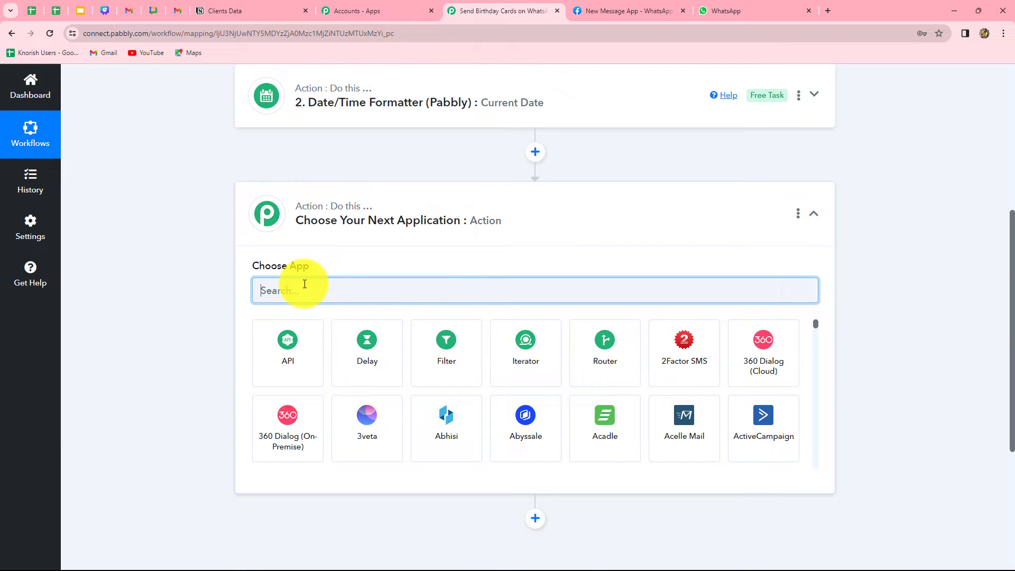
{"action": "type", "text": "tex"}
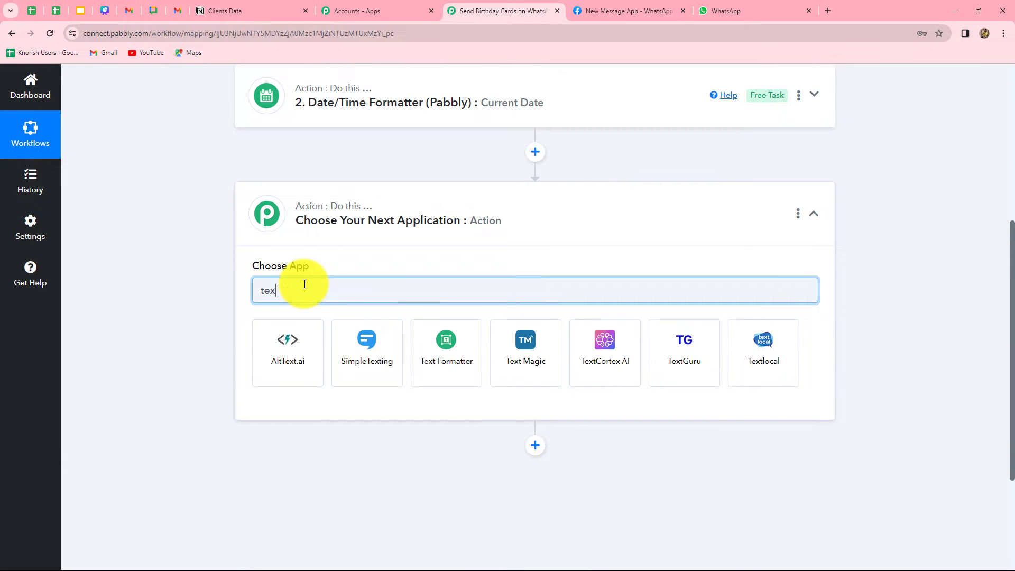
{"action": "left_click", "coordinate": [468, 357]}
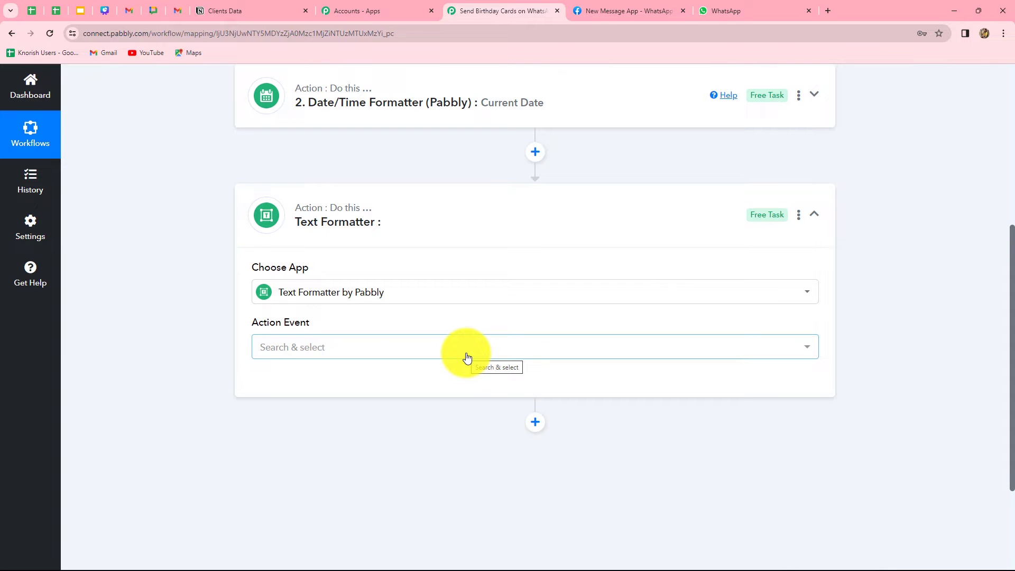
{"action": "left_click", "coordinate": [468, 349]}
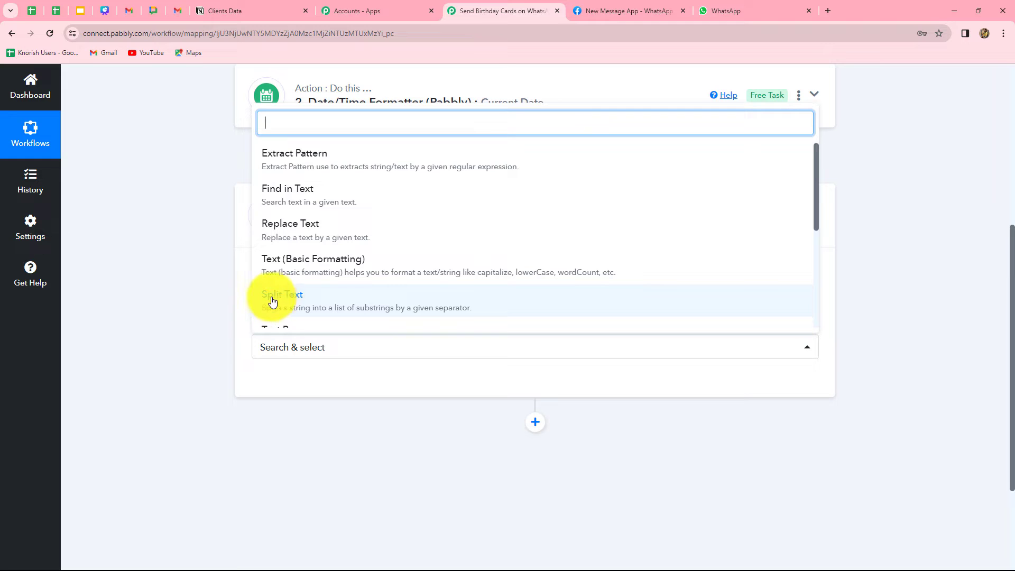
{"action": "left_click", "coordinate": [306, 301]}
{"action": "left_click", "coordinate": [289, 383]}
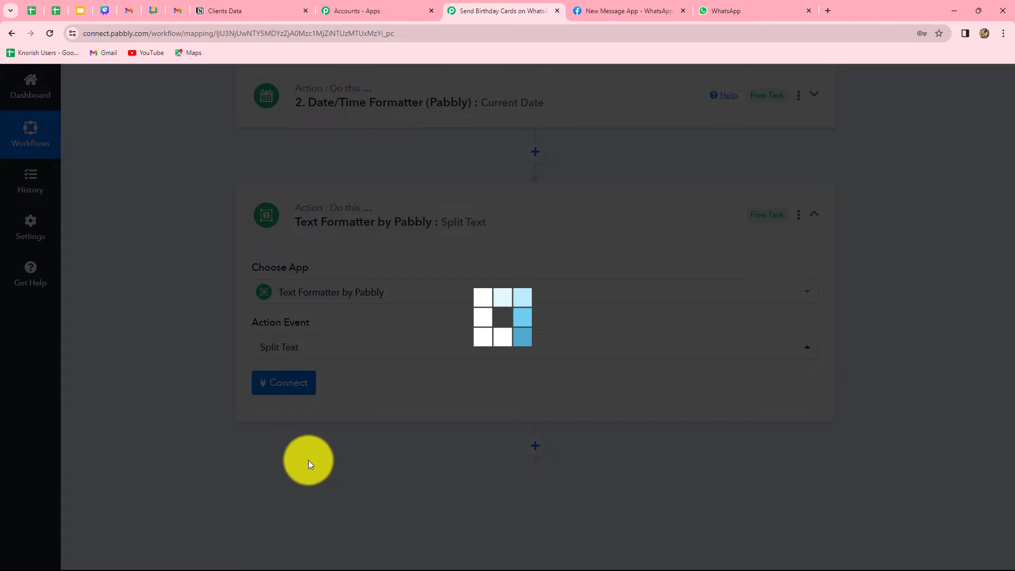
- Map the Date/Time Formatter's current date result as the text to split
{"action": "scroll", "coordinate": [308, 462], "scroll_direction": "down", "scroll_amount": 4}
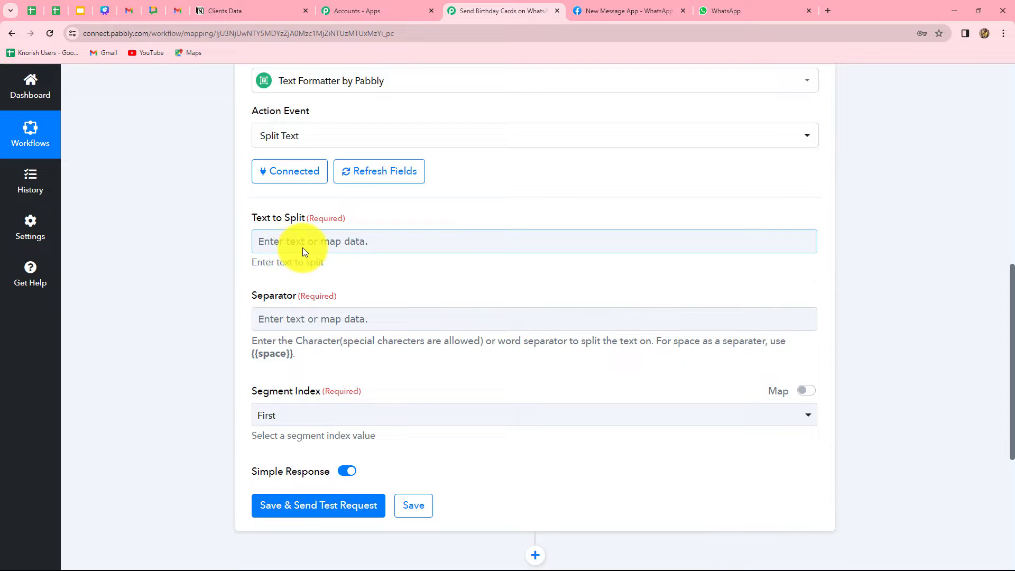
{"action": "scroll", "coordinate": [303, 248], "scroll_direction": "down", "scroll_amount": 1}
{"action": "left_click", "coordinate": [329, 188]}
{"action": "left_click", "coordinate": [332, 188]}
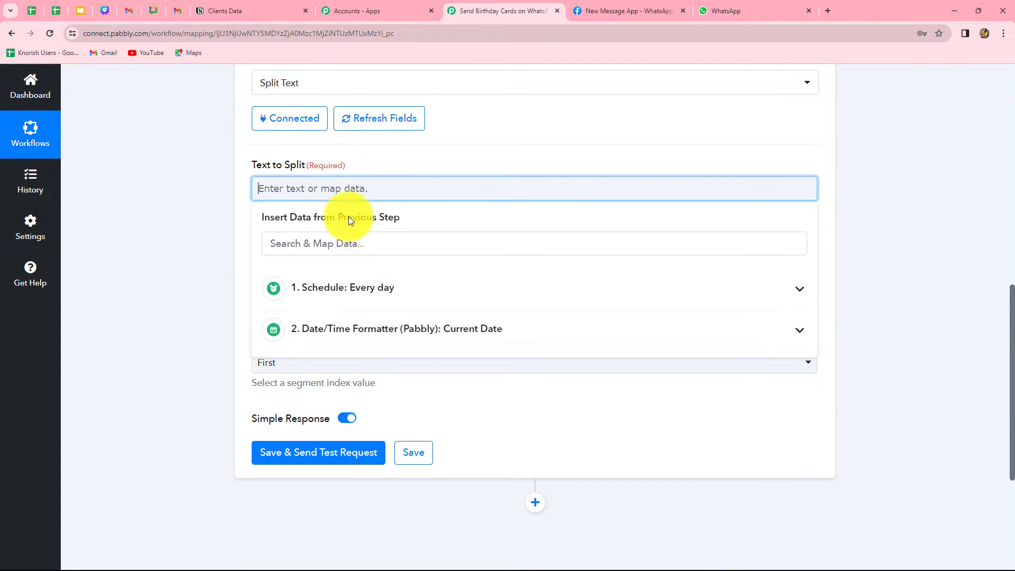
{"action": "left_click", "coordinate": [492, 343]}
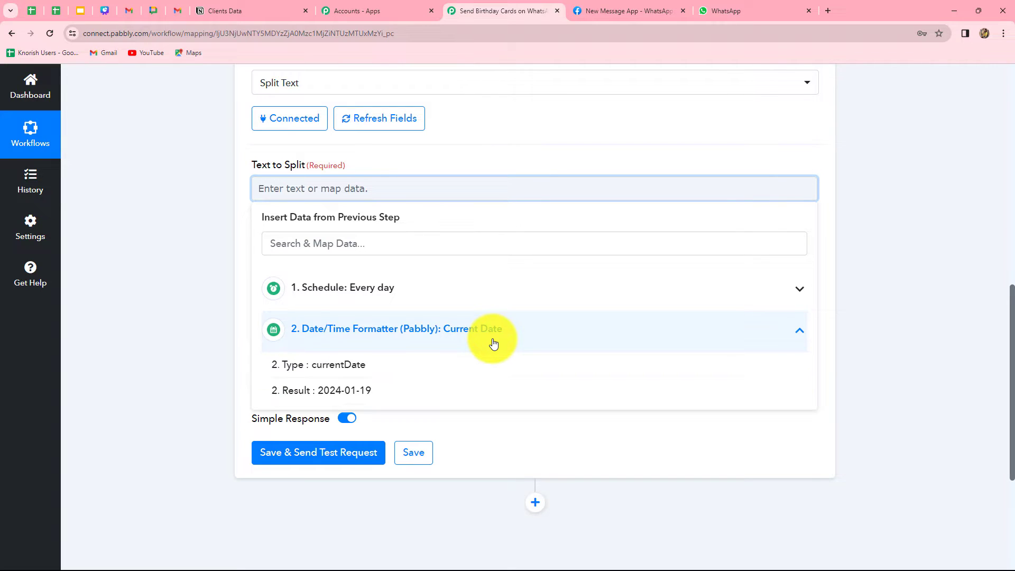
{"action": "left_click", "coordinate": [354, 391]}
{"action": "left_click", "coordinate": [857, 326]}
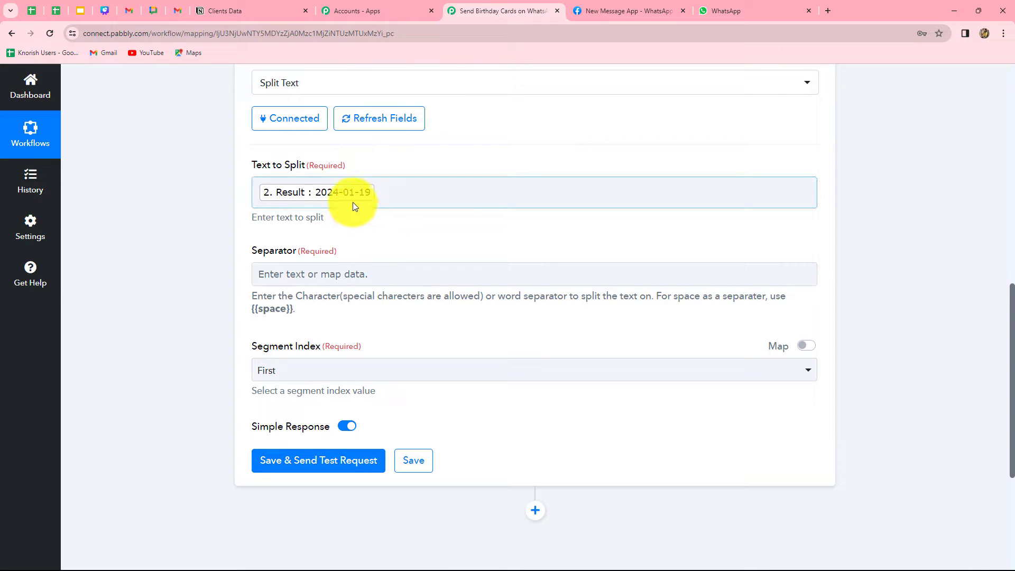
- Enter a hyphen (-) as the separator for splitting the date
{"action": "scroll", "coordinate": [374, 274], "scroll_direction": "down", "scroll_amount": 3}
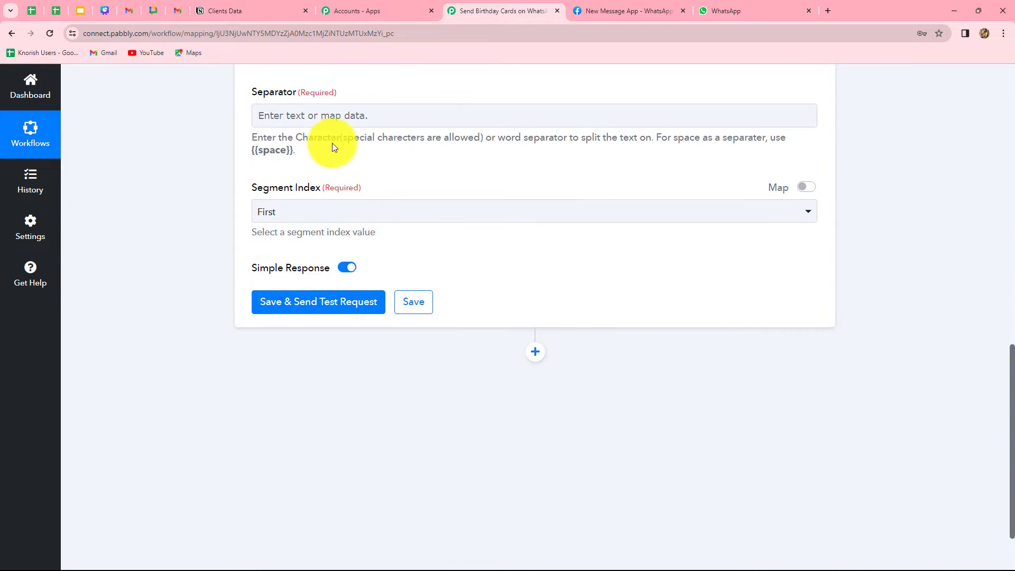
{"action": "scroll", "coordinate": [316, 212], "scroll_direction": "up", "scroll_amount": 3}
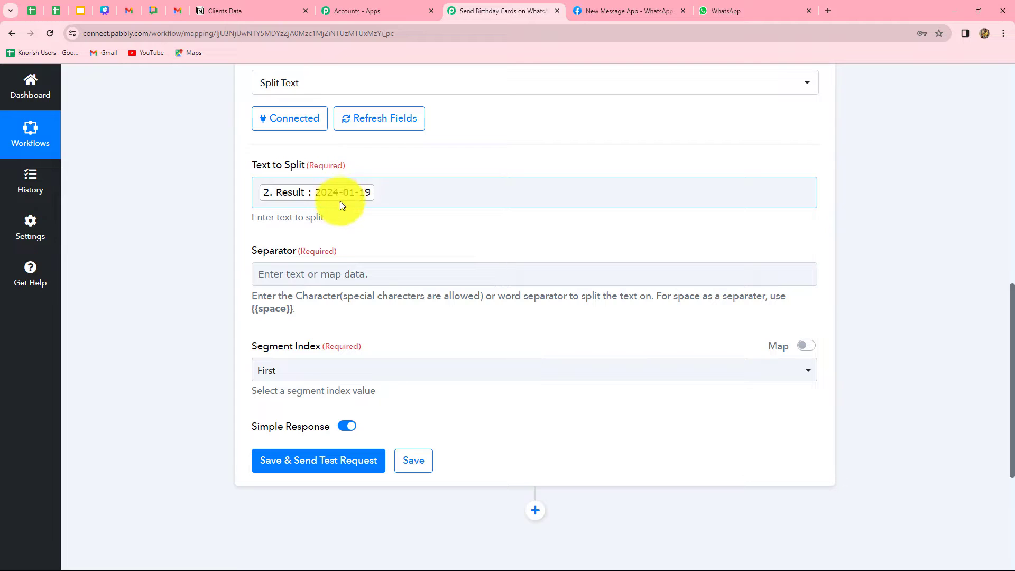
{"action": "left_click", "coordinate": [320, 272]}
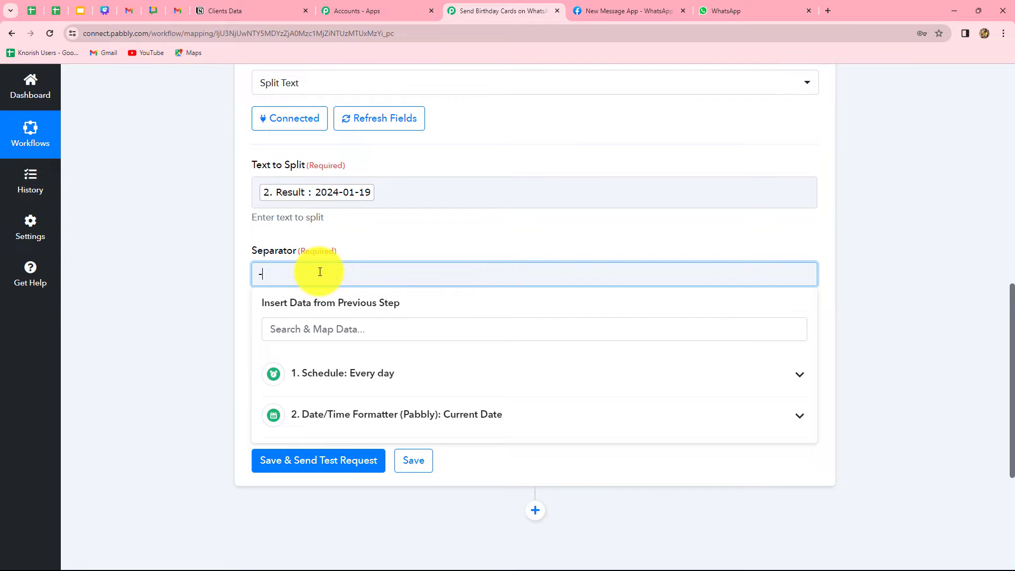
{"action": "type", "text": "-"}
{"action": "left_click", "coordinate": [198, 268]}
{"action": "scroll", "coordinate": [272, 328], "scroll_direction": "down", "scroll_amount": 1}
{"action": "scroll", "coordinate": [298, 323], "scroll_direction": "down", "scroll_amount": 2}
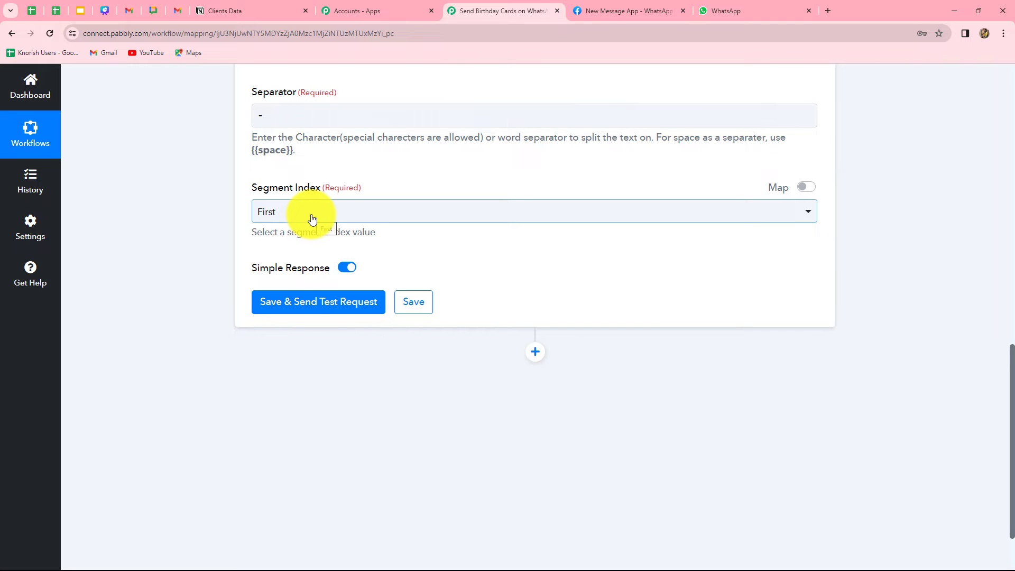
- Set the segment index to All, then save and send a test request for the date split
{"action": "left_click", "coordinate": [312, 217]}
{"action": "left_click", "coordinate": [299, 372]}
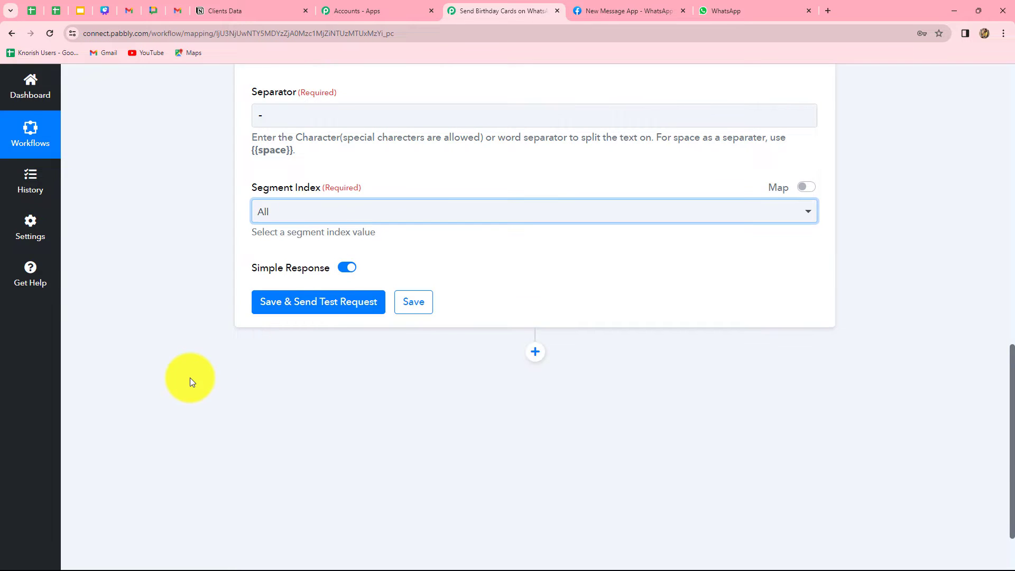
{"action": "scroll", "coordinate": [191, 375], "scroll_direction": "up", "scroll_amount": 3}
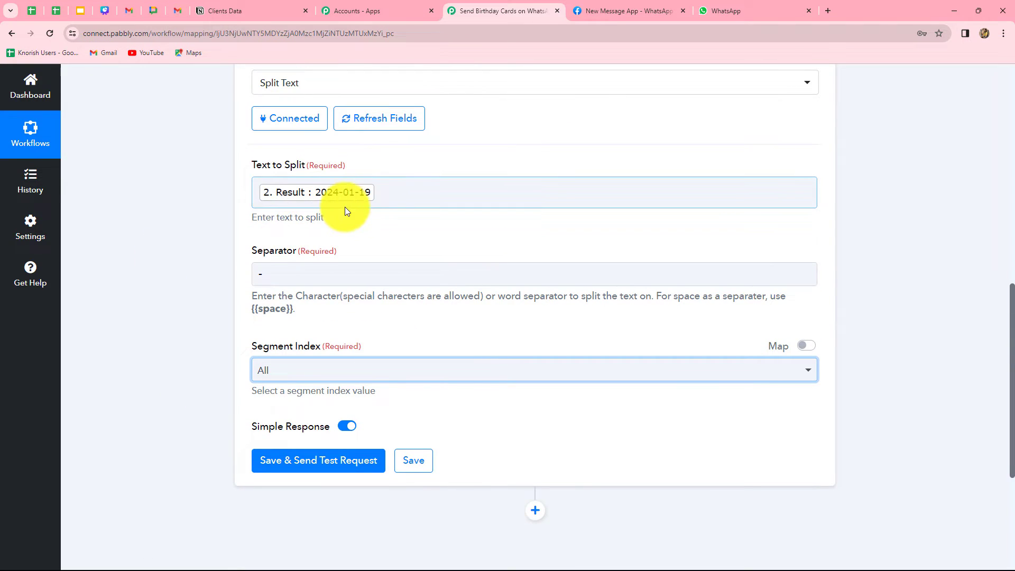
{"action": "scroll", "coordinate": [392, 334], "scroll_direction": "down", "scroll_amount": 3}
{"action": "left_click", "coordinate": [339, 299]}
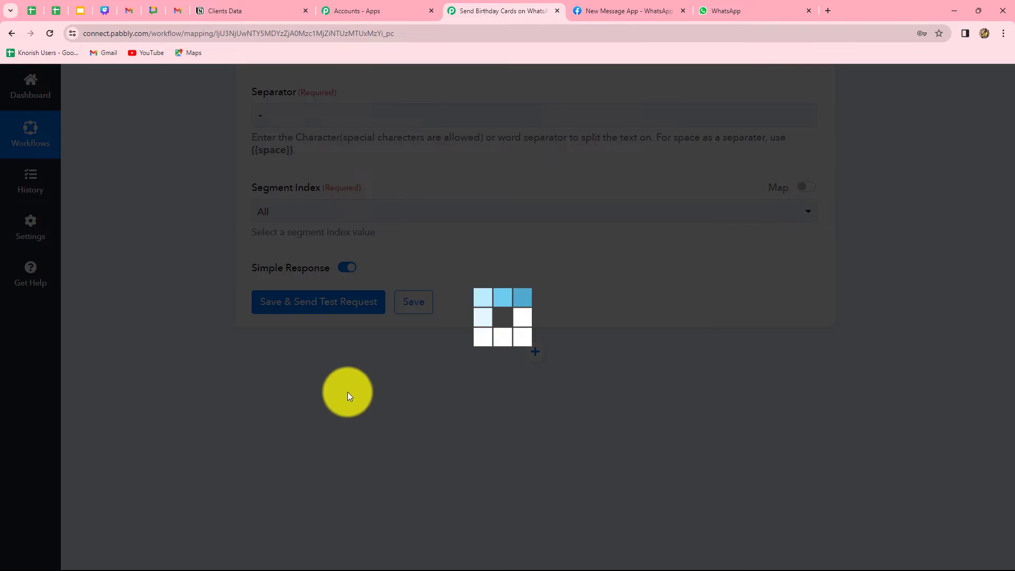
{"action": "scroll", "coordinate": [825, 308], "scroll_direction": "down", "scroll_amount": 3}
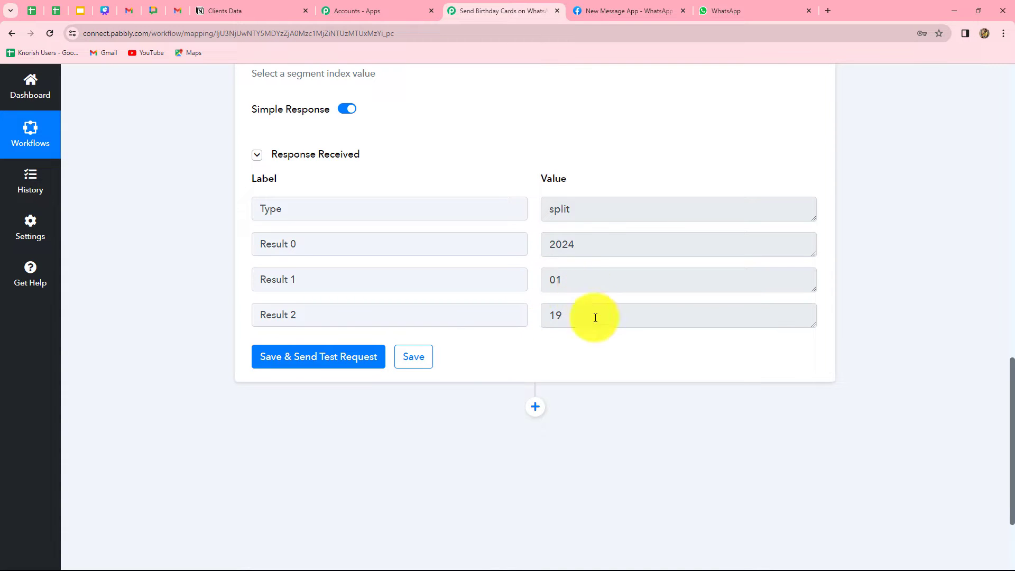
{"action": "scroll", "coordinate": [868, 339], "scroll_direction": "down", "scroll_amount": 1}
{"action": "scroll", "coordinate": [880, 336], "scroll_direction": "down", "scroll_amount": 3}
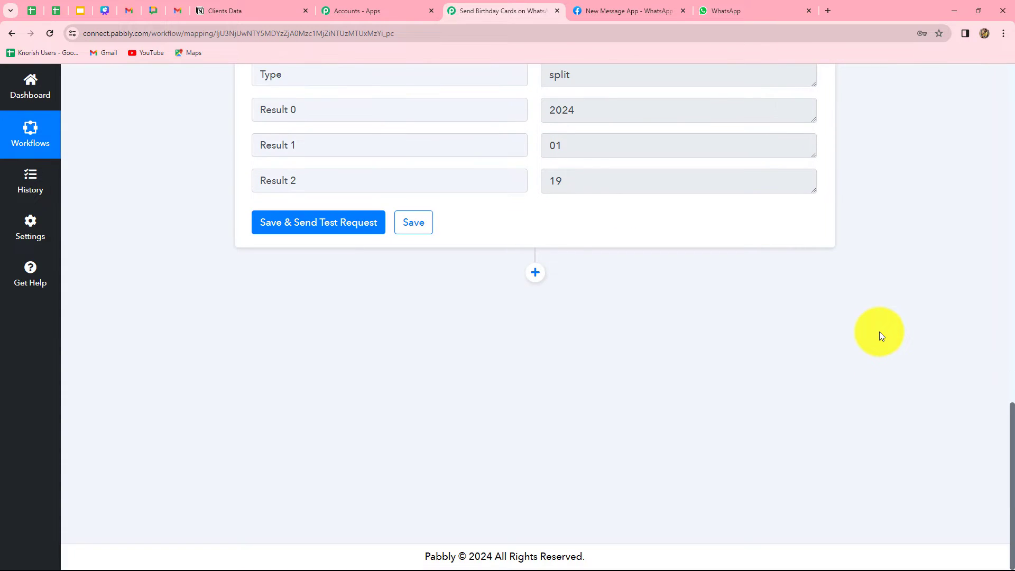
- Check the Clients Data table in Notion, then add a fourth workflow step using Notion with the Query a Database action event
{"action": "left_click", "coordinate": [236, 9]}
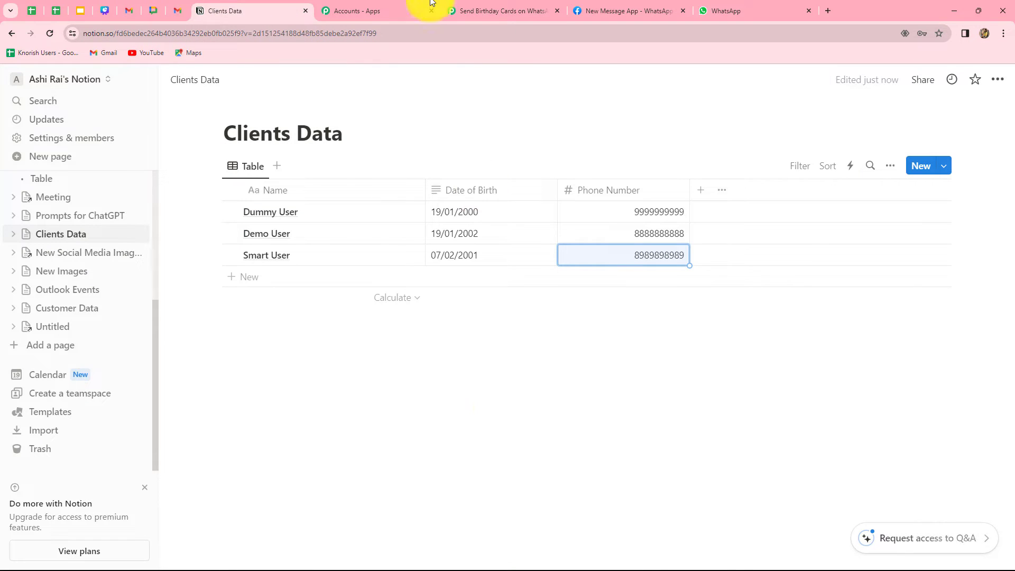
{"action": "left_click", "coordinate": [471, 6]}
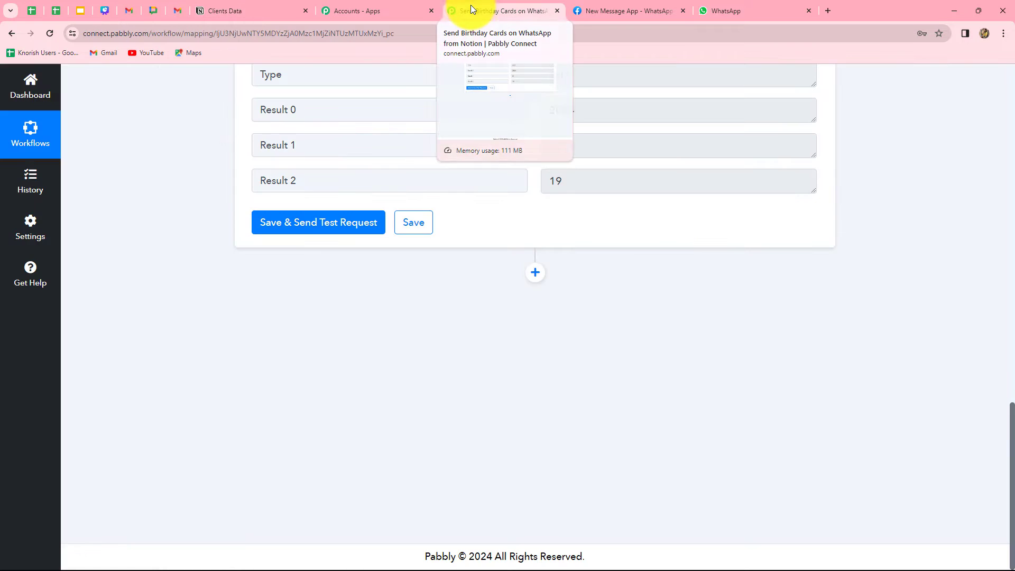
{"action": "left_click", "coordinate": [536, 273]}
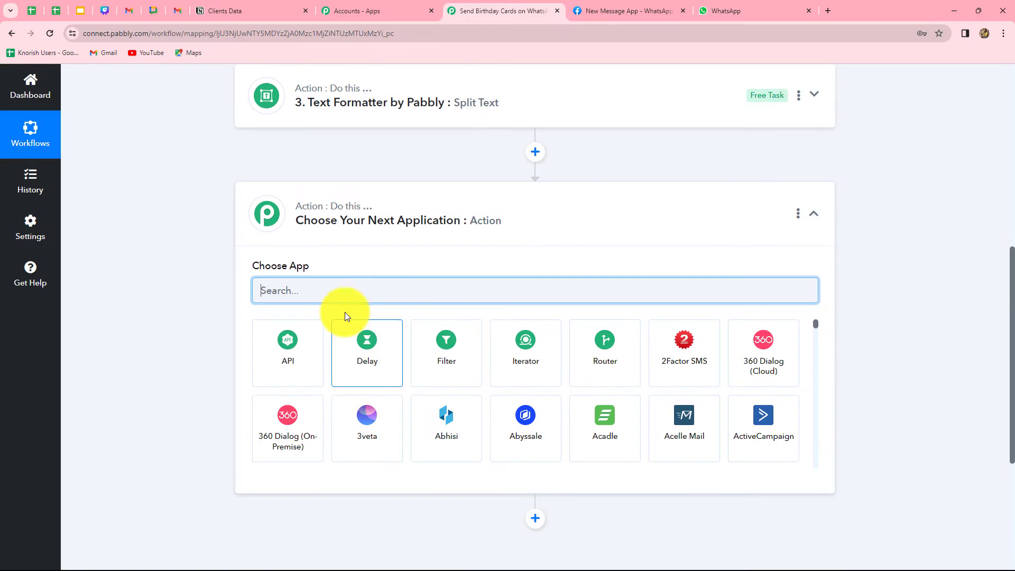
{"action": "type", "text": "Not"}
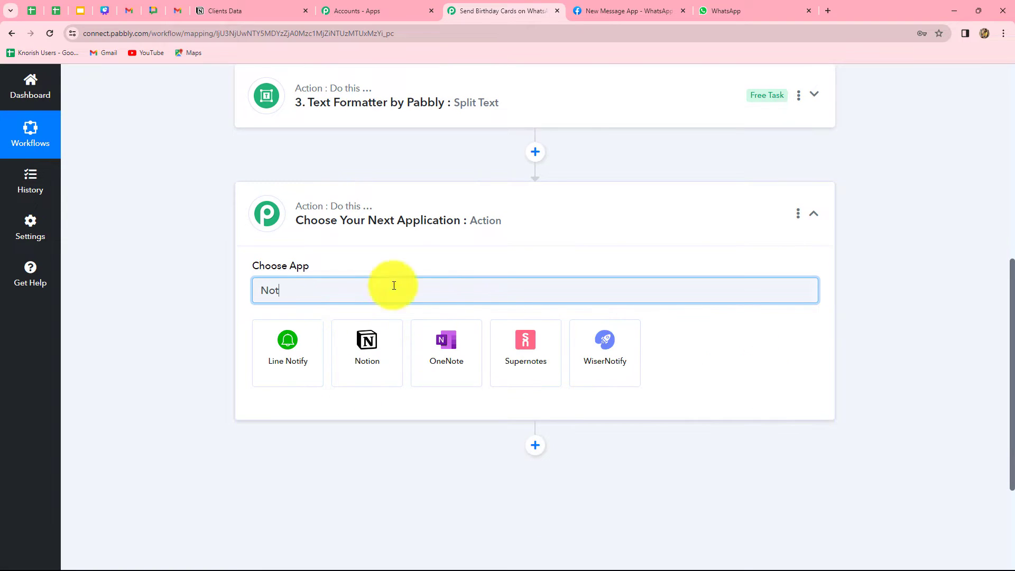
{"action": "left_click", "coordinate": [358, 360]}
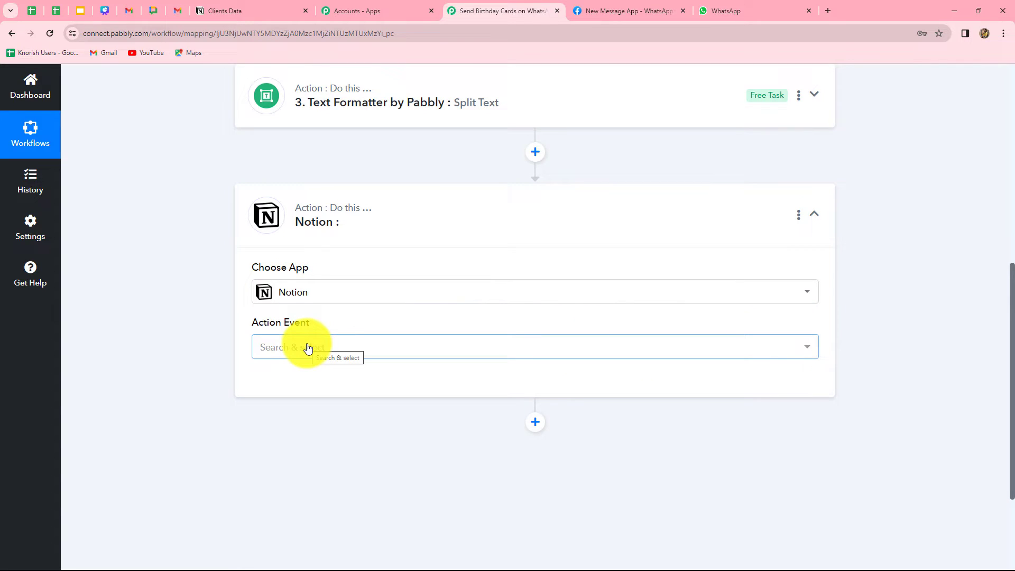
{"action": "left_click", "coordinate": [305, 347]}
{"action": "scroll", "coordinate": [301, 285], "scroll_direction": "down", "scroll_amount": 1}
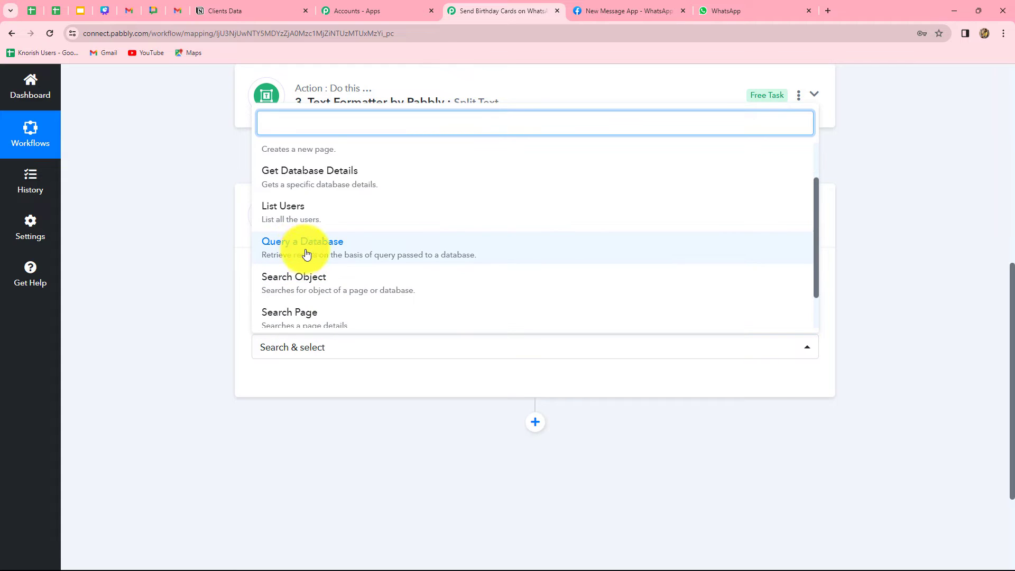
{"action": "left_click", "coordinate": [302, 254]}
- Add a new Notion connection and authorize Pabbly Connect to access all pages of the Notion workspace
{"action": "left_click", "coordinate": [286, 388]}
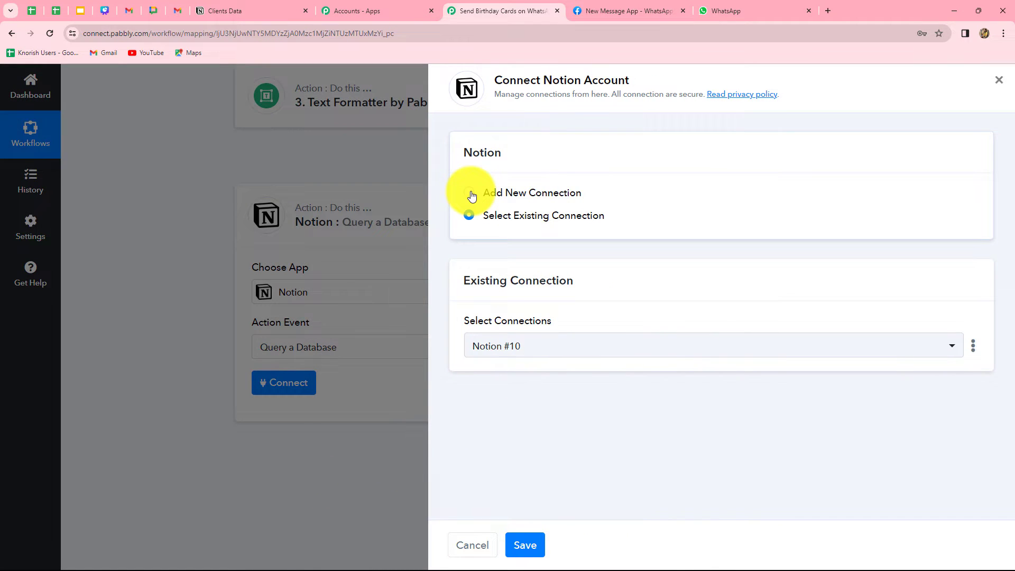
{"action": "left_click", "coordinate": [471, 194]}
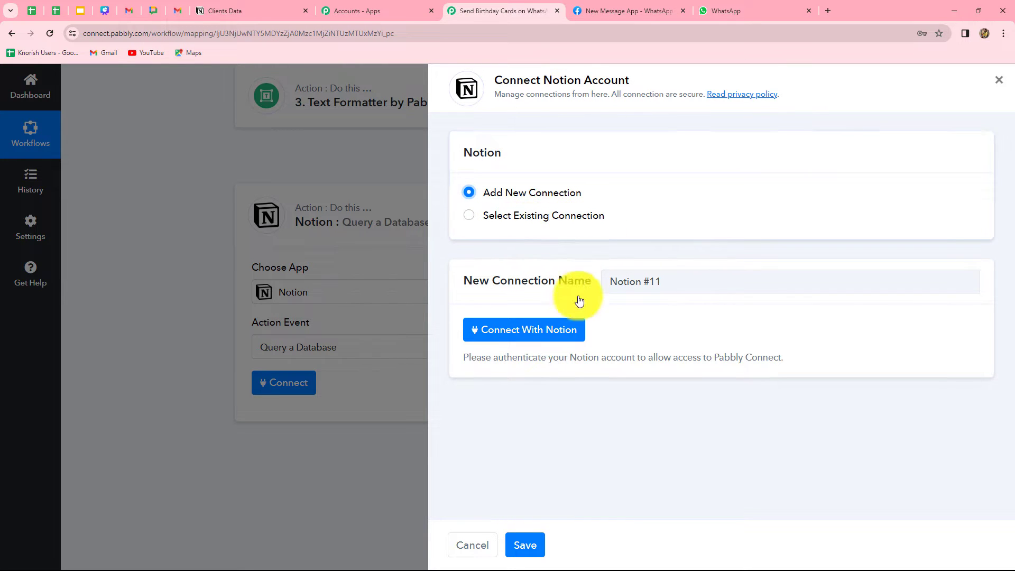
{"action": "left_click", "coordinate": [543, 334]}
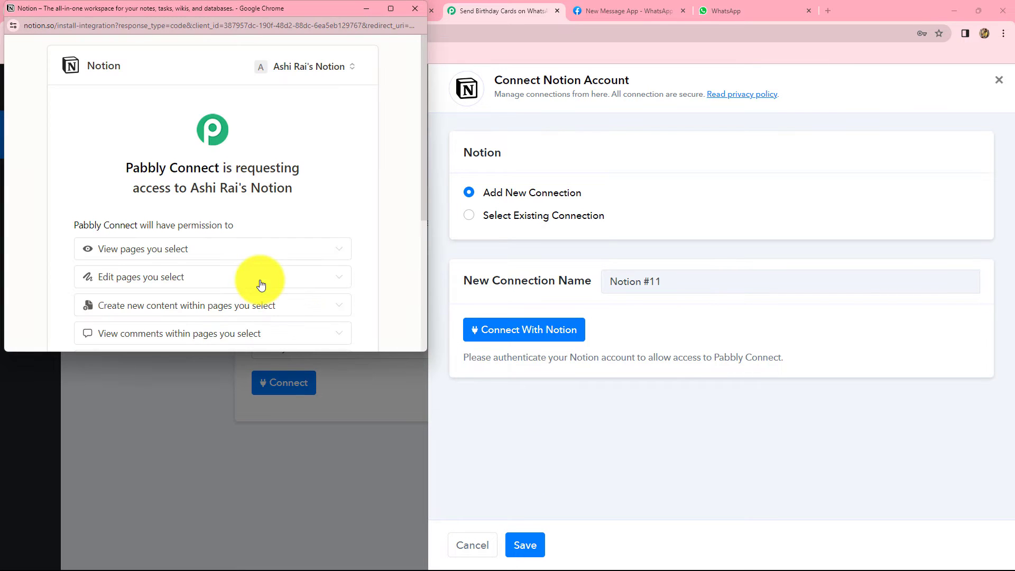
{"action": "scroll", "coordinate": [262, 286], "scroll_direction": "down", "scroll_amount": 5}
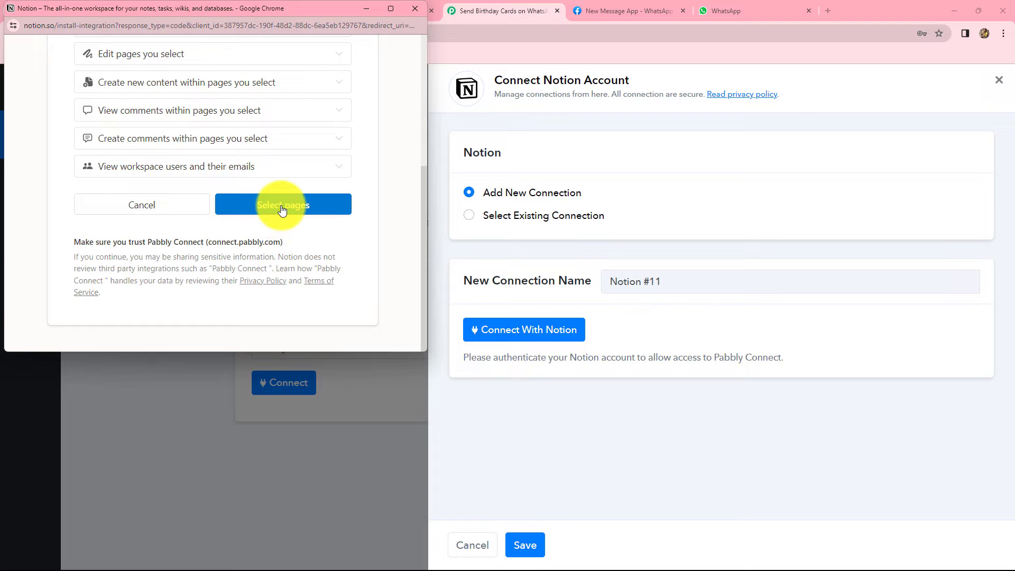
{"action": "left_click", "coordinate": [282, 209]}
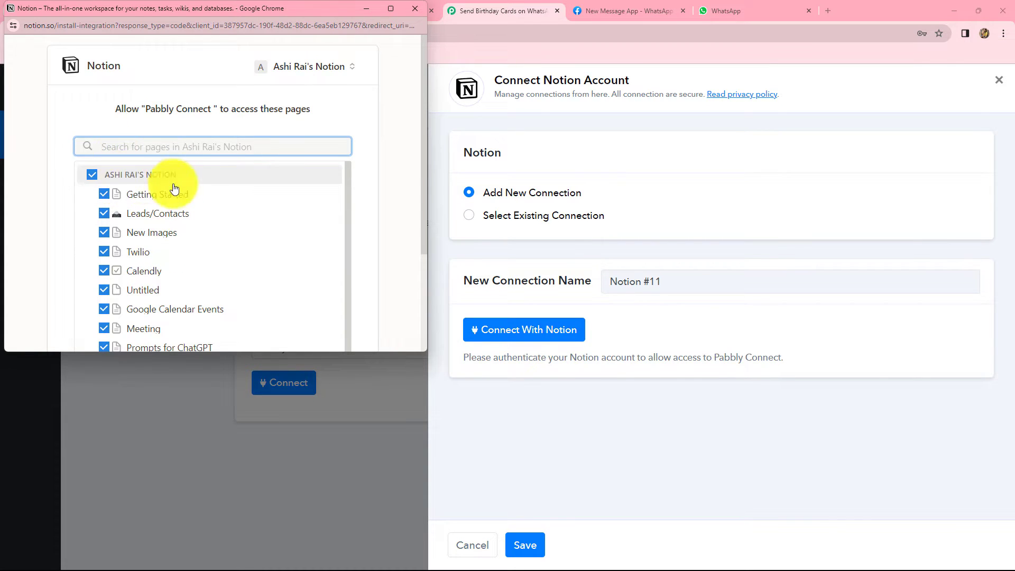
{"action": "scroll", "coordinate": [235, 280], "scroll_direction": "down", "scroll_amount": 2}
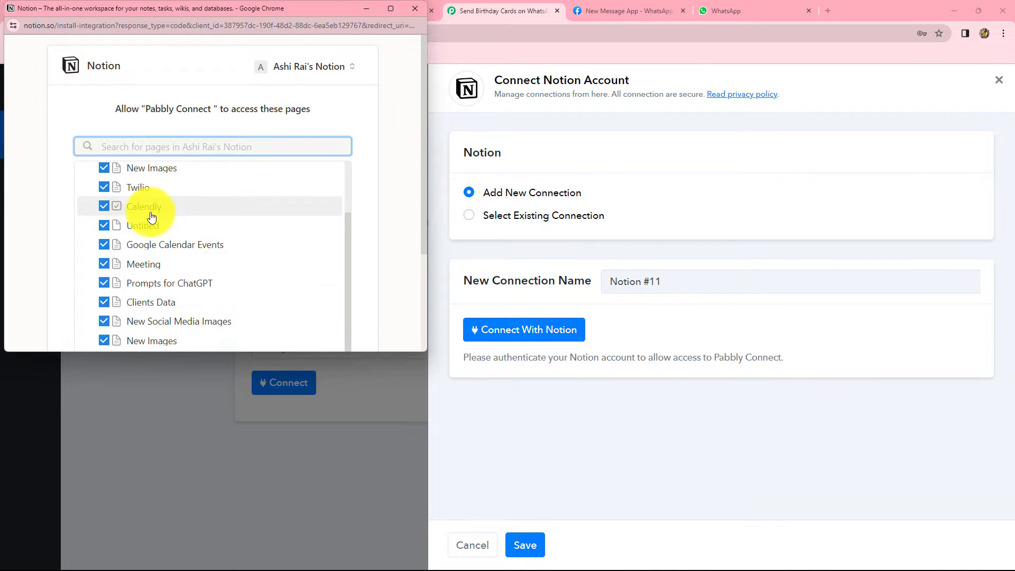
{"action": "scroll", "coordinate": [152, 216], "scroll_direction": "up", "scroll_amount": 2}
{"action": "scroll", "coordinate": [387, 271], "scroll_direction": "down", "scroll_amount": 3}
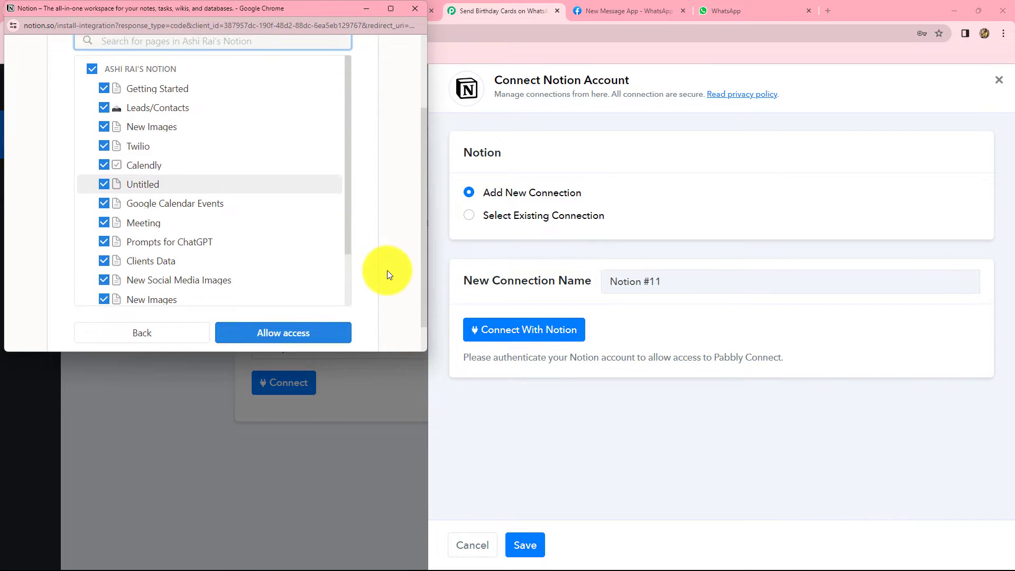
{"action": "left_click", "coordinate": [281, 299]}
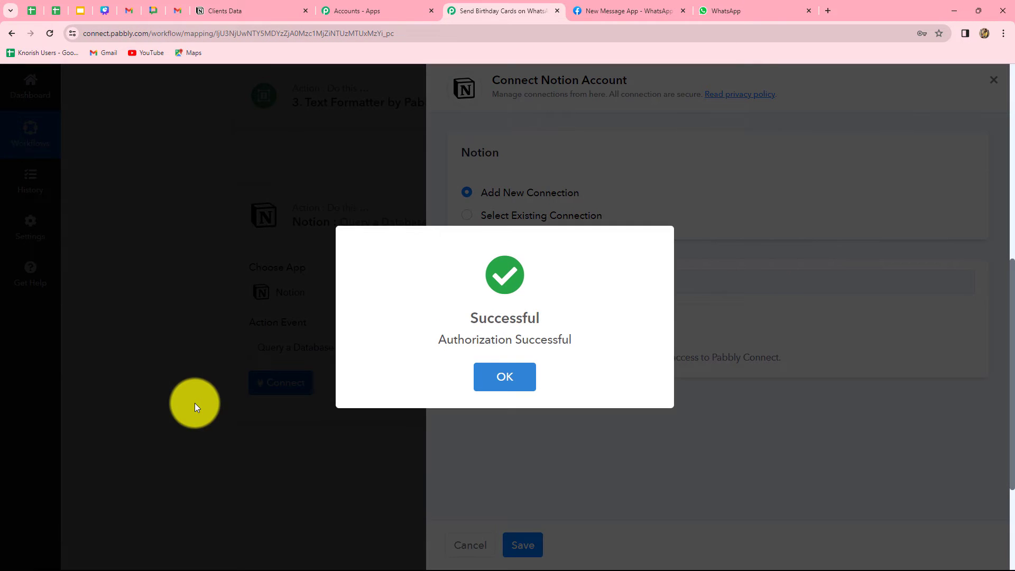
{"action": "left_click", "coordinate": [495, 380]}
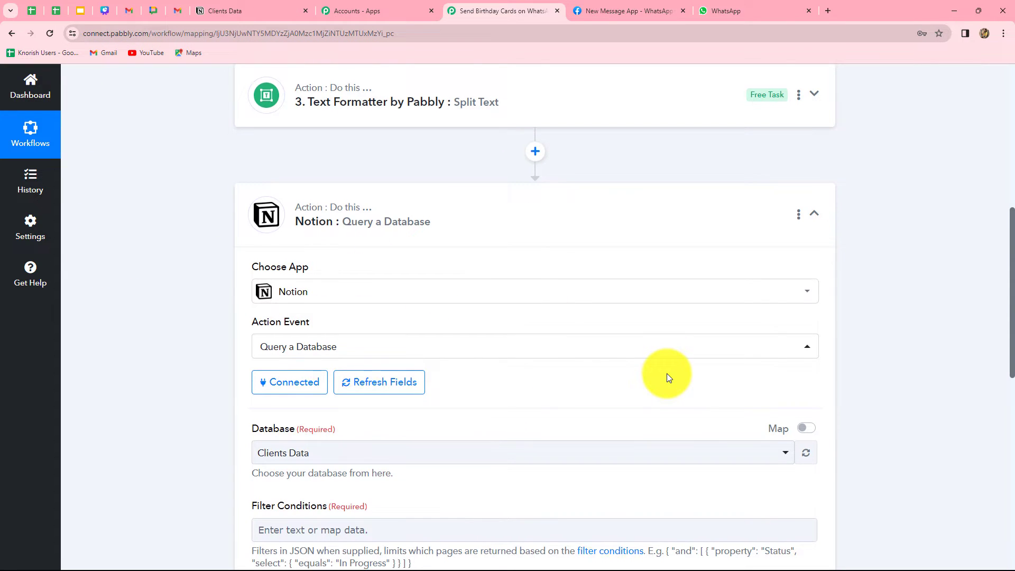
- Compare the Query a Database step's filter fields with the Clients Data table in Notion
{"action": "scroll", "coordinate": [667, 374], "scroll_direction": "down", "scroll_amount": 5}
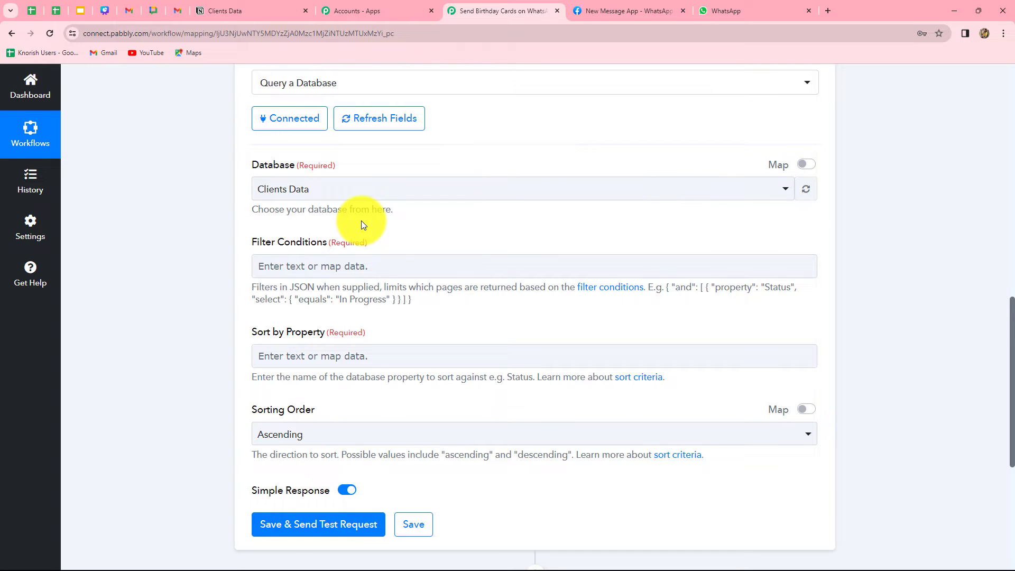
{"action": "left_click", "coordinate": [216, 3]}
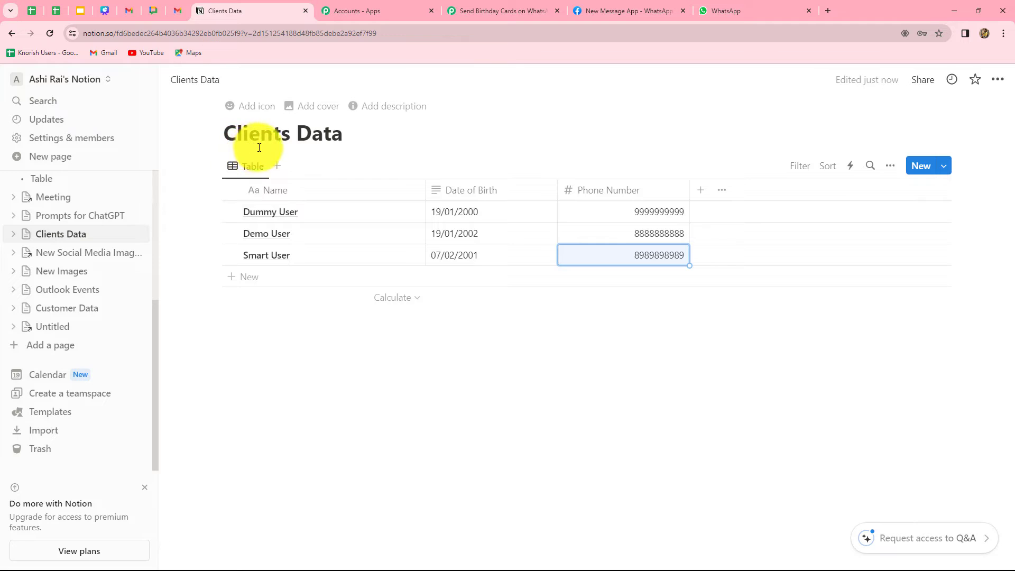
{"action": "left_click", "coordinate": [537, 15]}
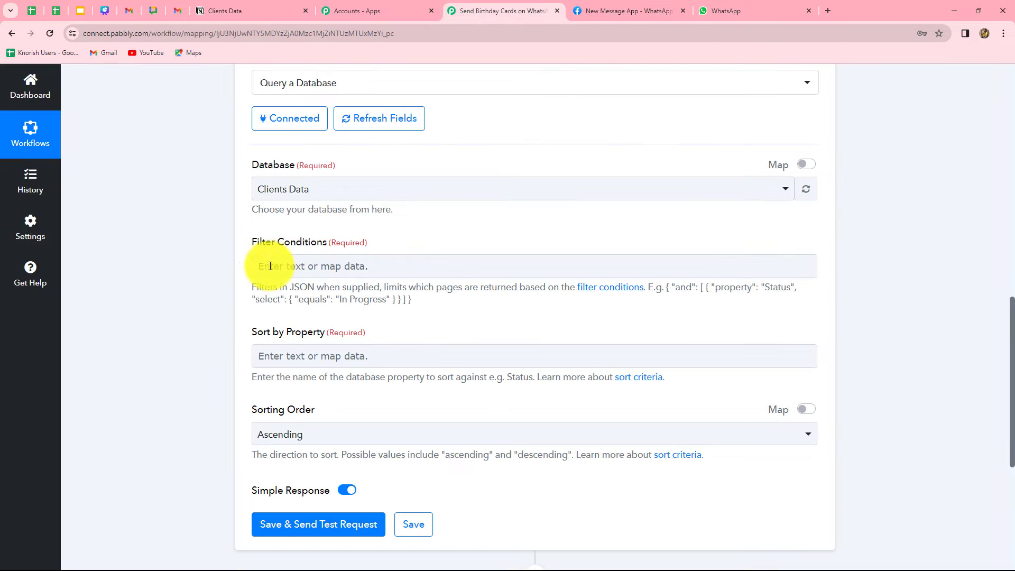
{"action": "scroll", "coordinate": [329, 291], "scroll_direction": "down", "scroll_amount": 2}
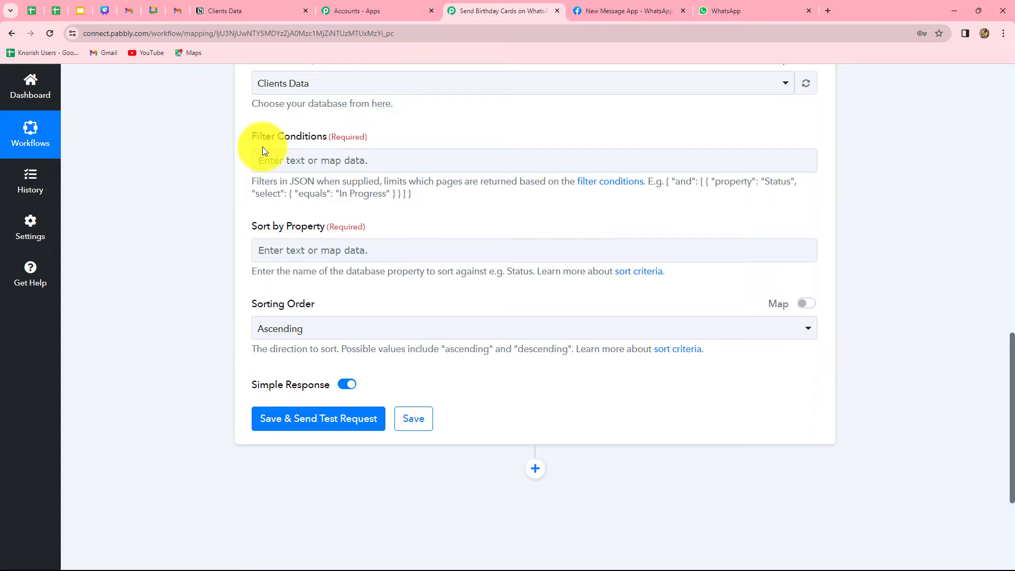
- Copy the sample JSON filter into Filter Conditions and trim it to { "property": "Status", "select": { "equals": "In Progress" } }
{"action": "left_click", "coordinate": [280, 157]}
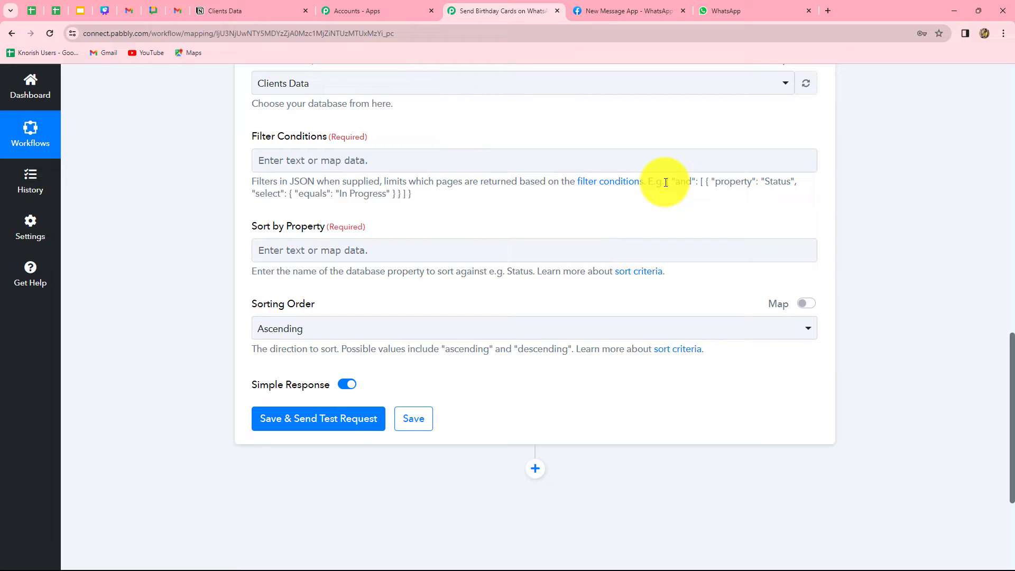
{"action": "left_click_drag", "start_coordinate": [665, 182], "coordinate": [680, 196]}
{"action": "key", "text": "ctrl+c"}
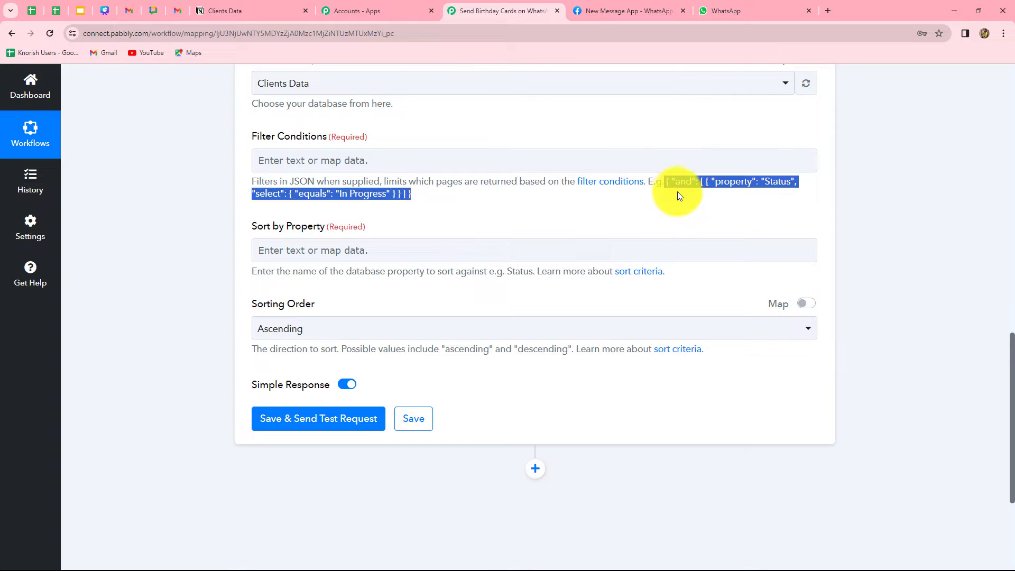
{"action": "left_click", "coordinate": [668, 204]}
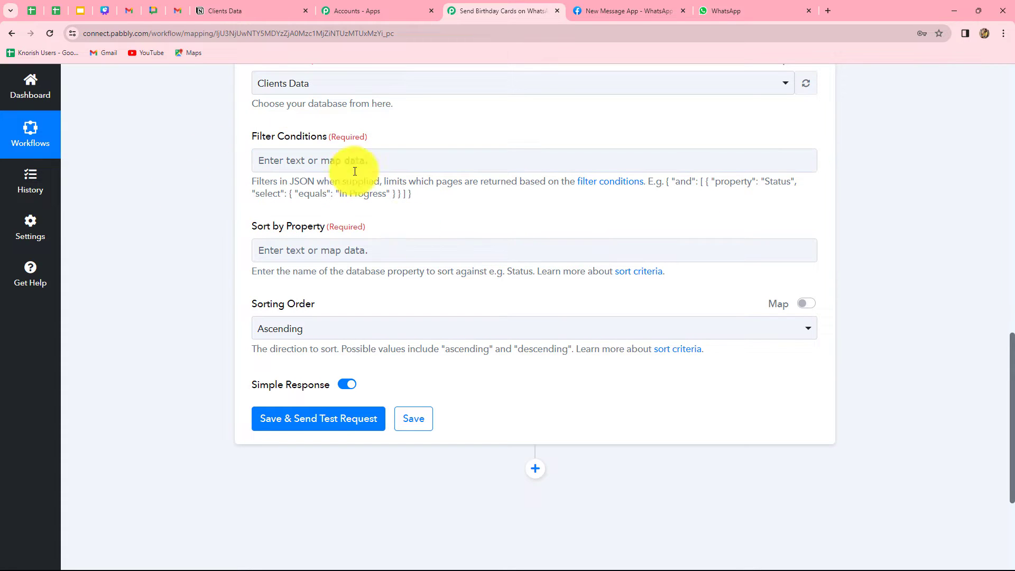
{"action": "left_click", "coordinate": [213, 14]}
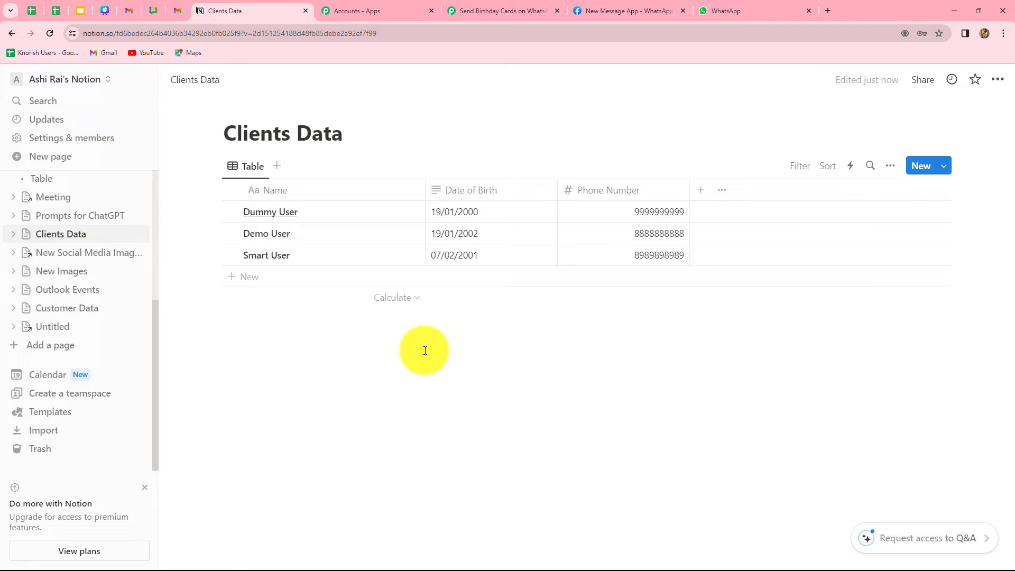
{"action": "left_click", "coordinate": [465, 7]}
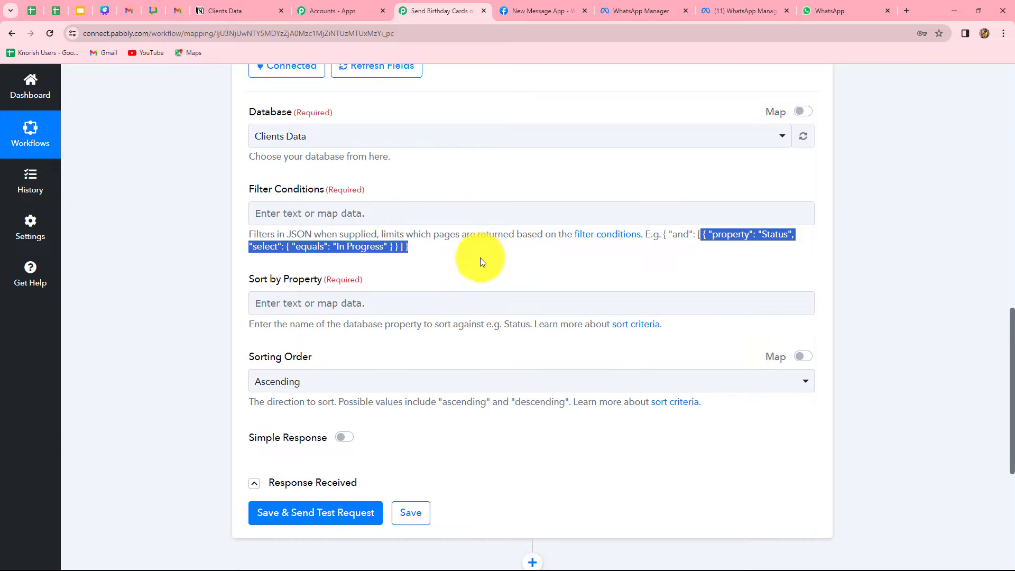
{"action": "left_click", "coordinate": [381, 210]}
{"action": "key", "text": "ctrl+v"}
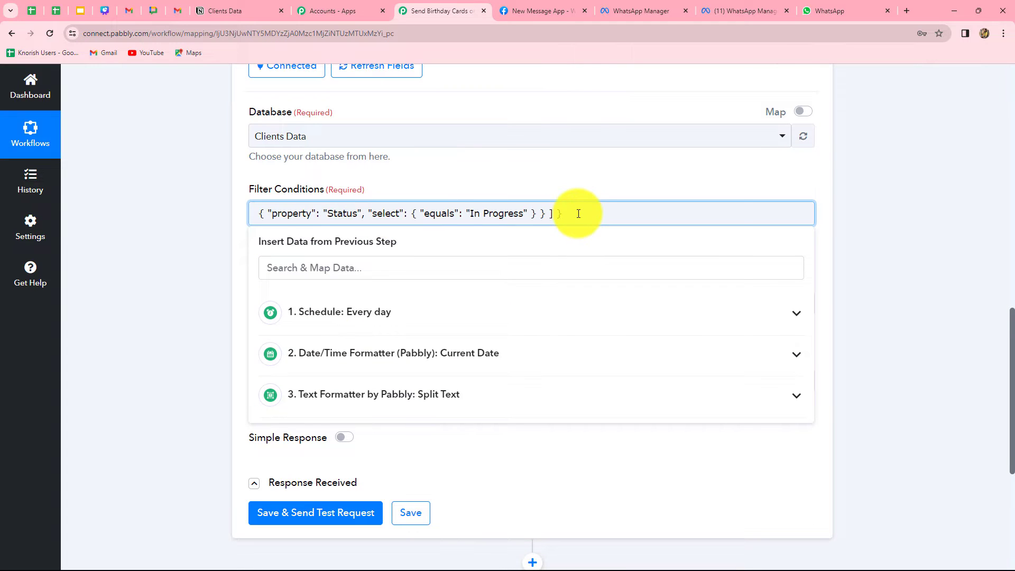
{"action": "key", "text": "BackSpace"}
{"action": "key", "text": "BackSpace"}
{"action": "key", "text": "BackSpace"}
{"action": "key", "text": "BackSpace"}
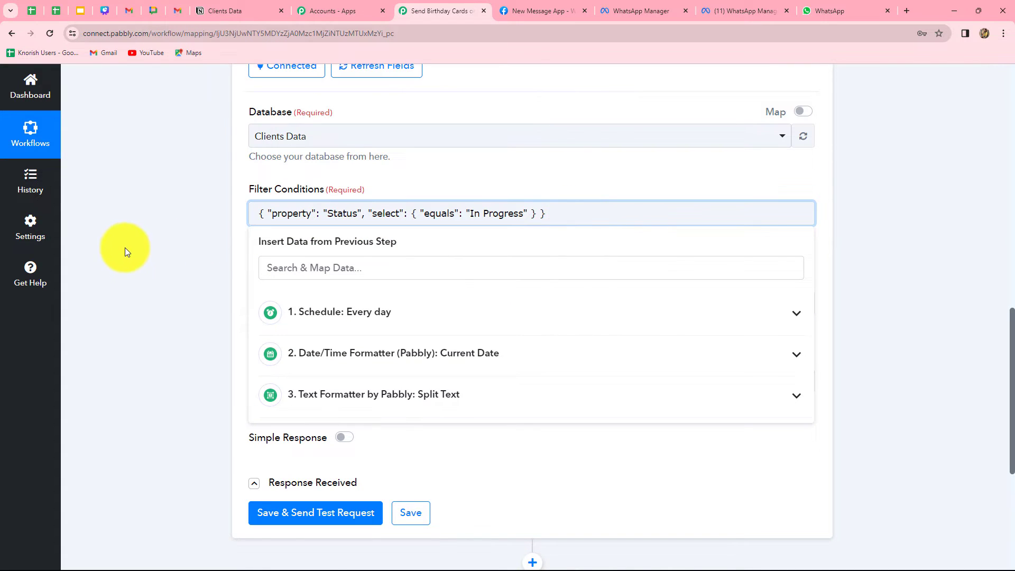
{"action": "left_click", "coordinate": [135, 249]}
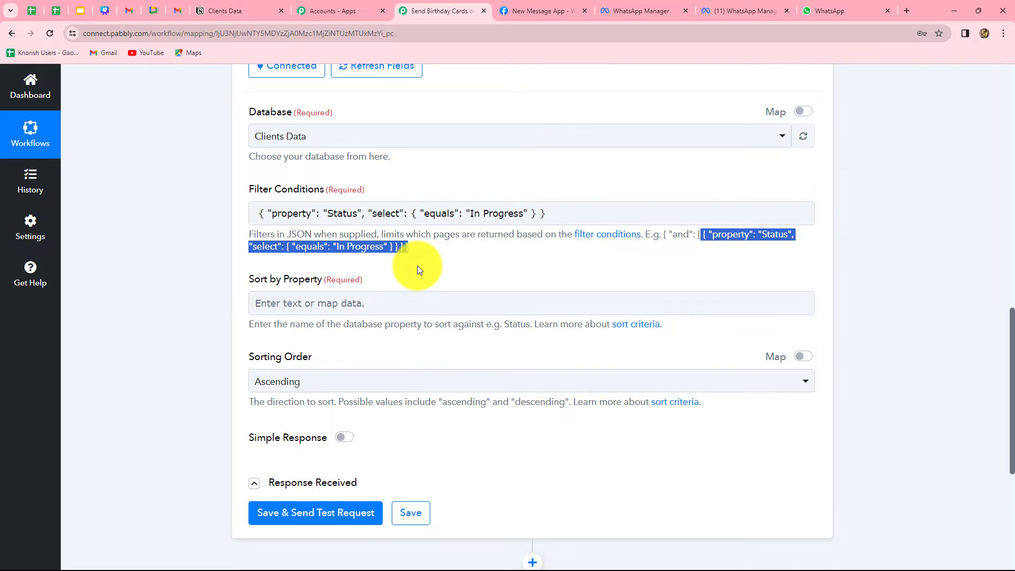
{"action": "left_click", "coordinate": [433, 271]}
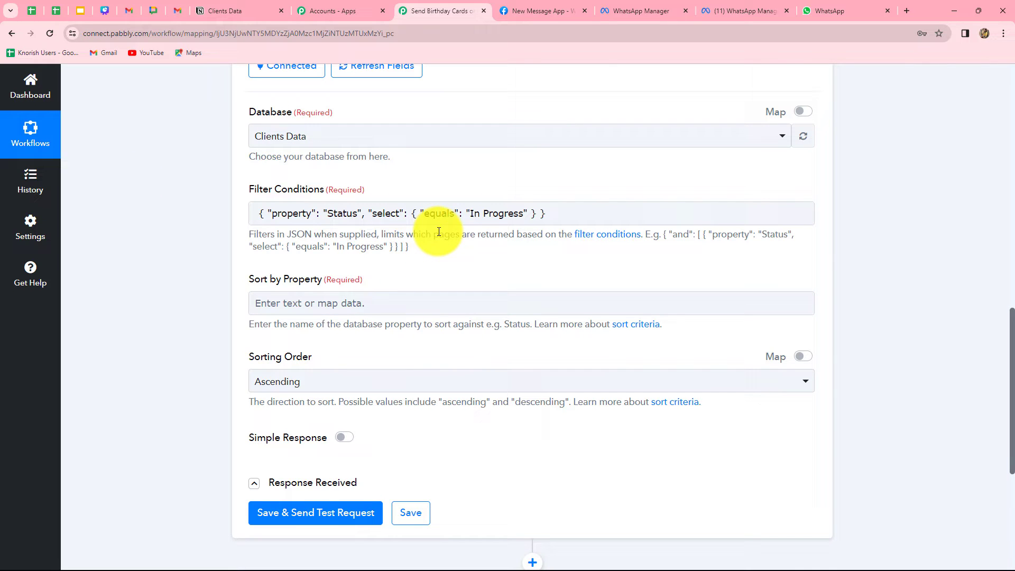
- Check the birthday column's name in Notion and set the filter's property name to "Date of Birth"
{"action": "left_click", "coordinate": [231, 9]}
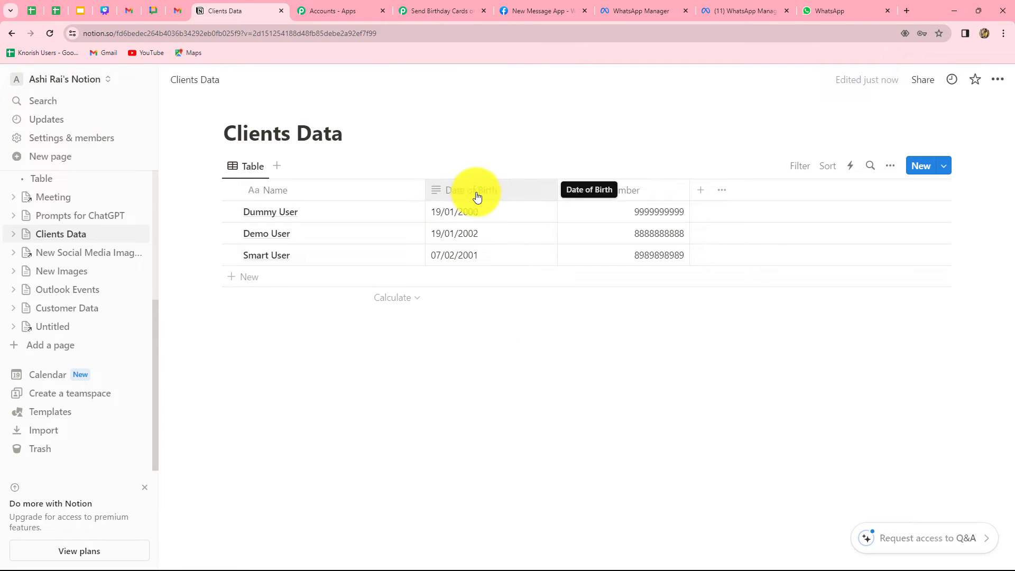
{"action": "left_click", "coordinate": [433, 11]}
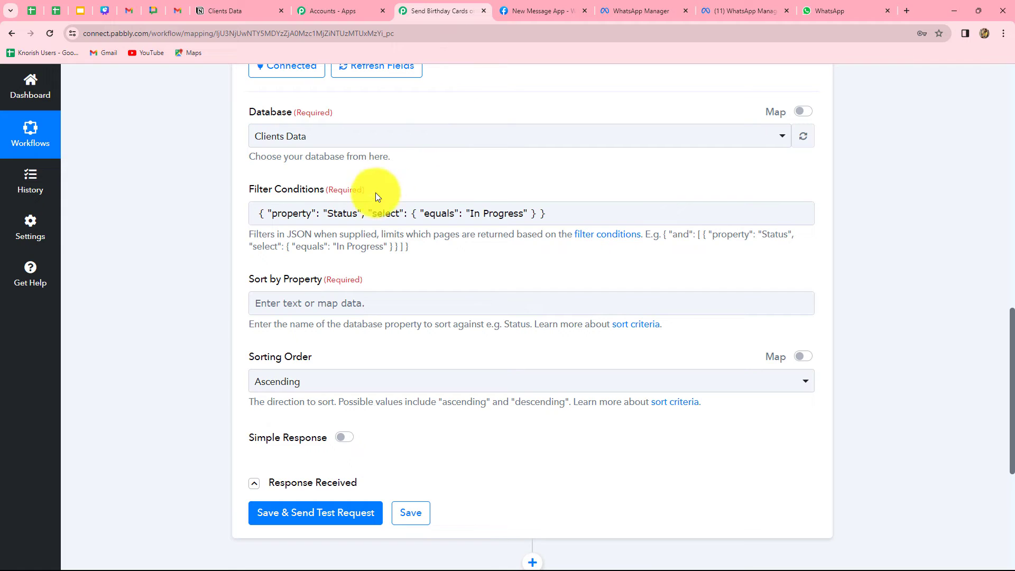
{"action": "left_click", "coordinate": [355, 212]}
{"action": "key", "text": "BackSpace"}
{"action": "key", "text": "BackSpace"}
{"action": "key", "text": "BackSpace"}
{"action": "key", "text": "BackSpace"}
{"action": "key", "text": "BackSpace"}
{"action": "key", "text": "BackSpace"}
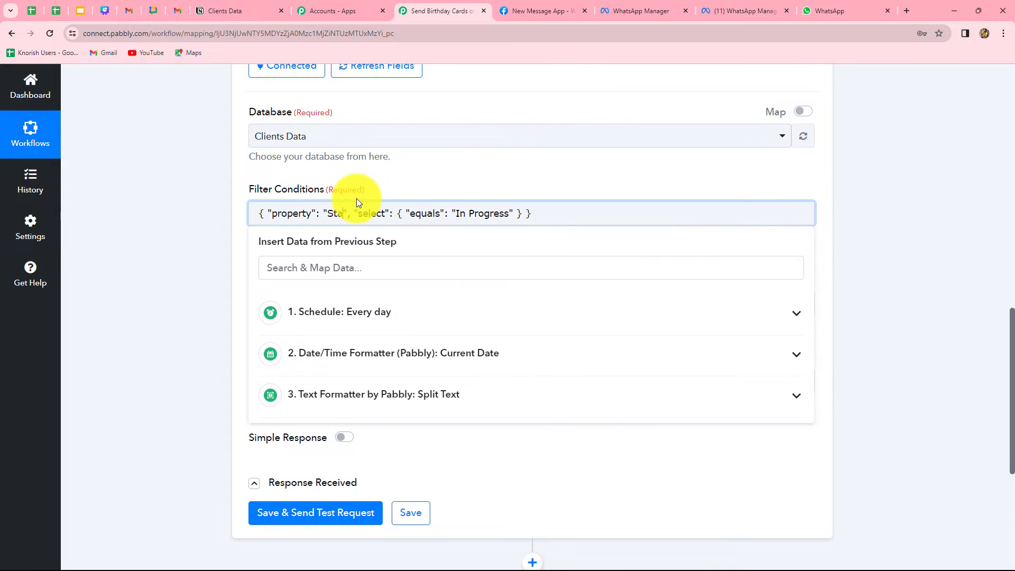
{"action": "type", "text": "Date "}
{"action": "type", "text": "of Birth"}
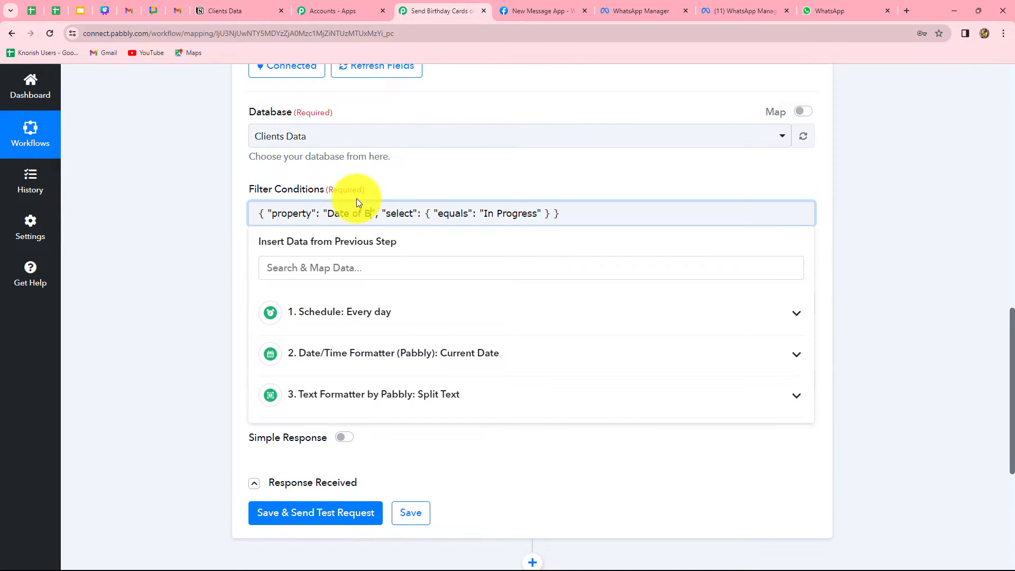
{"action": "left_click", "coordinate": [176, 264]}
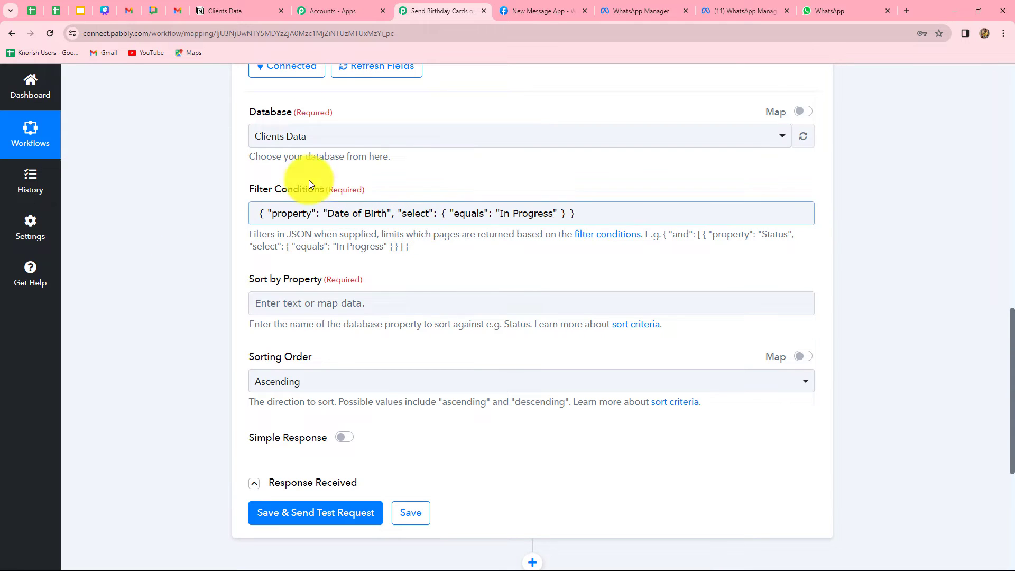
- Check the Date of Birth property's type in Notion and replace "select" in the filter with "rich_text"
{"action": "left_click", "coordinate": [236, 11]}
{"action": "left_click", "coordinate": [484, 243]}
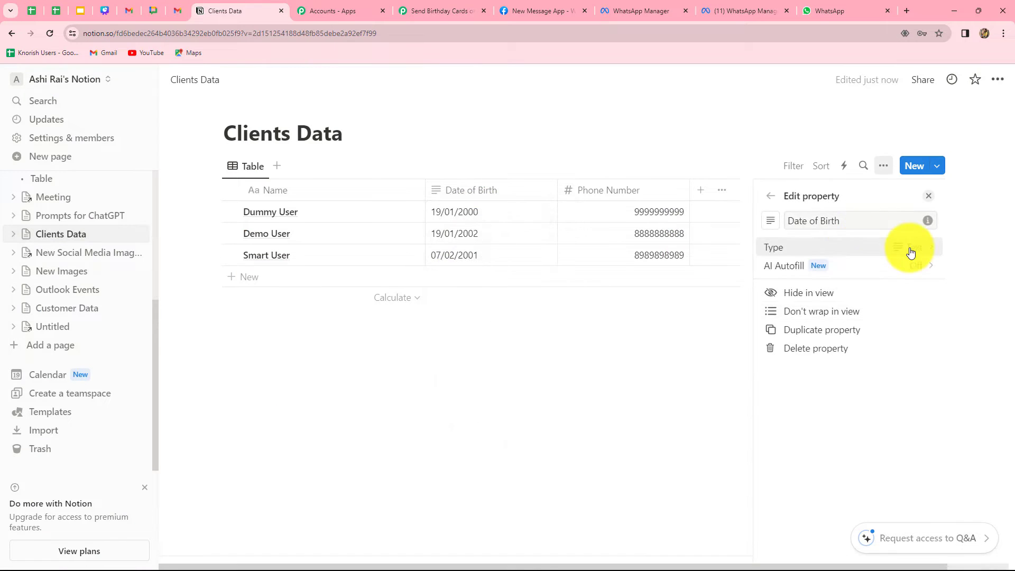
{"action": "left_click", "coordinate": [442, 11]}
{"action": "double_click", "coordinate": [429, 212]}
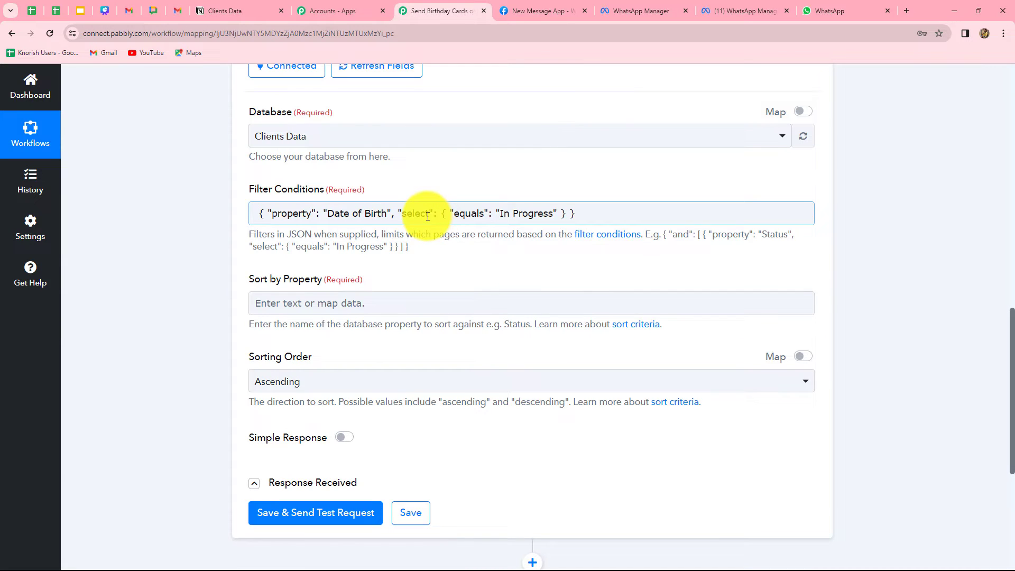
{"action": "type", "text": "rich_text"}
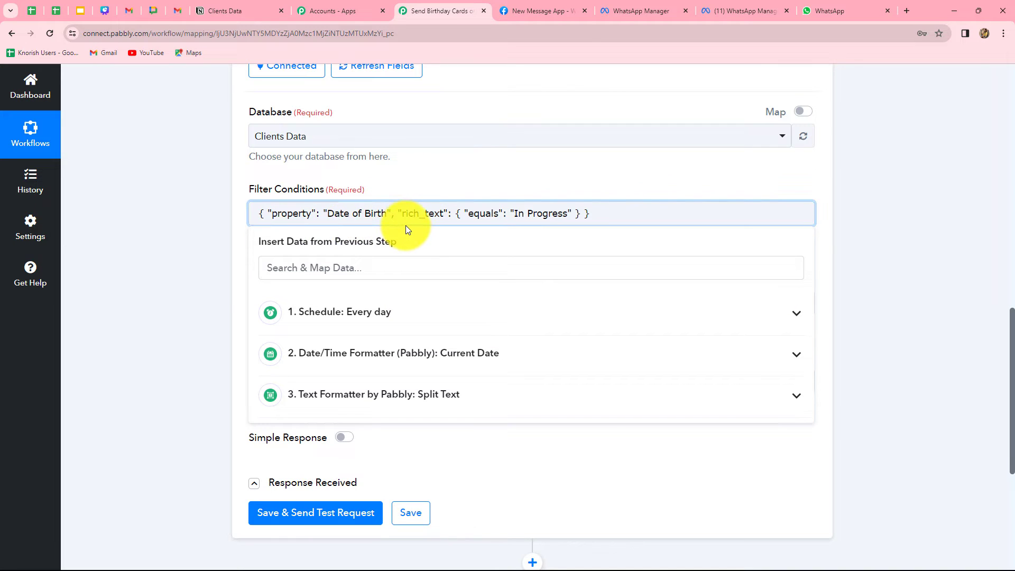
- Replace the "equals" operator in the filter condition with "contains"
{"action": "left_click", "coordinate": [500, 213]}
{"action": "key", "text": "BackSpace"}
{"action": "key", "text": "BackSpace"}
{"action": "key", "text": "BackSpace"}
{"action": "key", "text": "BackSpace"}
{"action": "key", "text": "BackSpace"}
{"action": "key", "text": "BackSpace"}
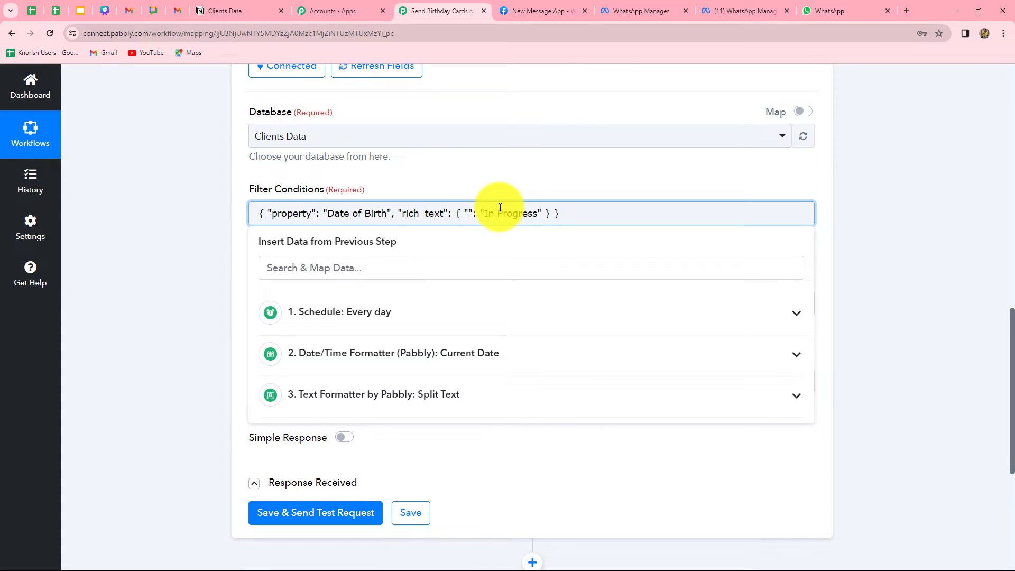
{"action": "type", "text": "contains"}
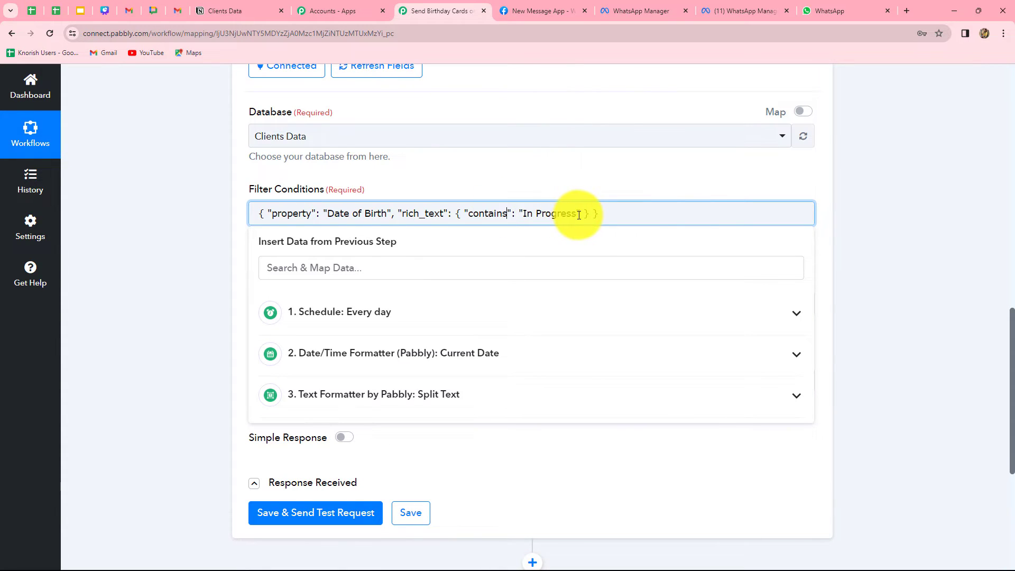
- Replace the "In Progress" filter value with Result 2 and Result 1 mapped from the Split Text step, separated by a slash (/)
{"action": "key", "text": "BackSpace"}
{"action": "key", "text": "BackSpace"}
{"action": "key", "text": "BackSpace"}
{"action": "key", "text": "BackSpace"}
{"action": "key", "text": "BackSpace"}
{"action": "key", "text": "BackSpace"}
{"action": "key", "text": "BackSpace"}
{"action": "key", "text": "BackSpace"}
{"action": "key", "text": "BackSpace"}
{"action": "key", "text": "BackSpace"}
{"action": "key", "text": "BackSpace"}
{"action": "left_click", "coordinate": [402, 394]}
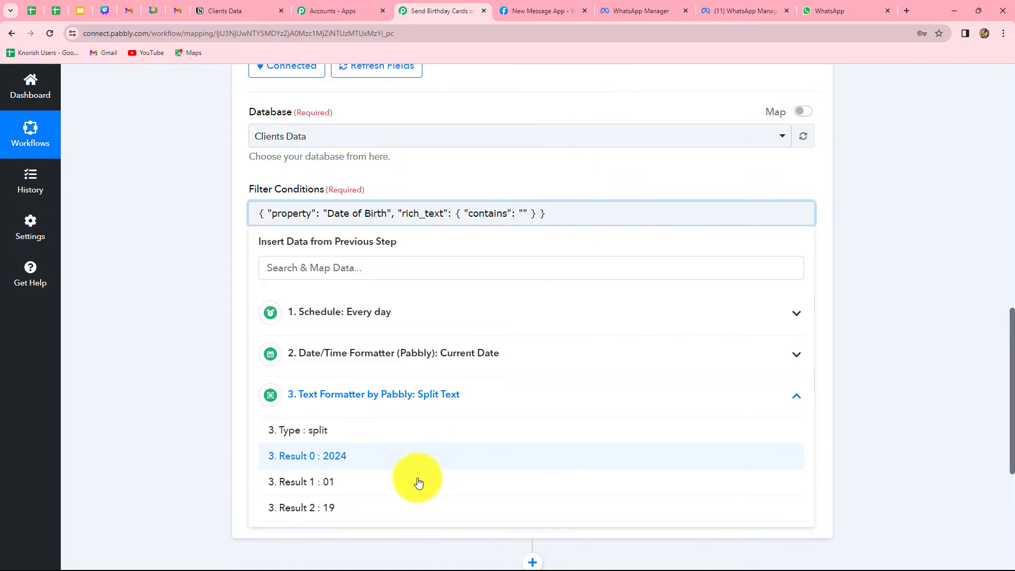
{"action": "left_click", "coordinate": [400, 512]}
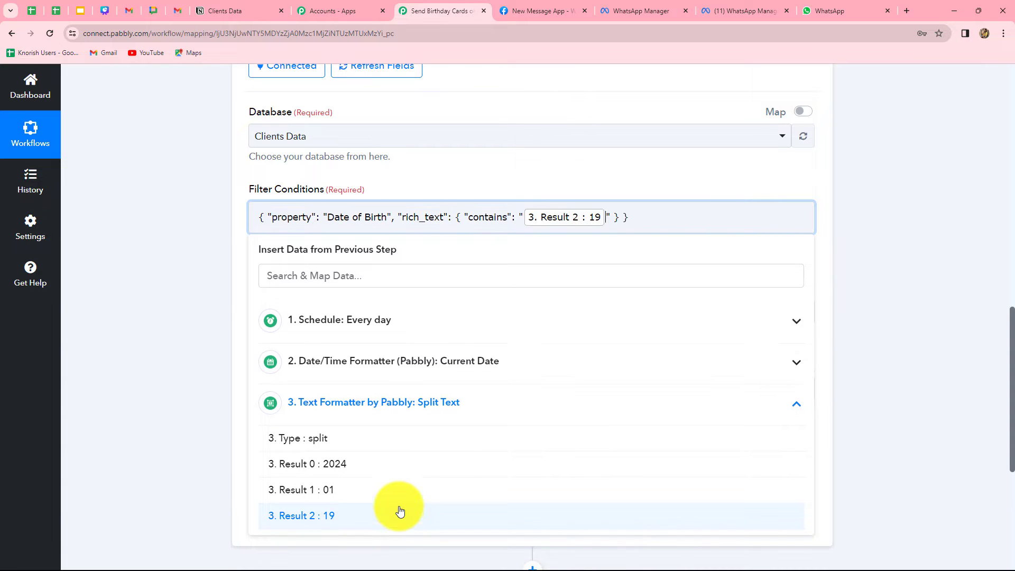
{"action": "type", "text": "/"}
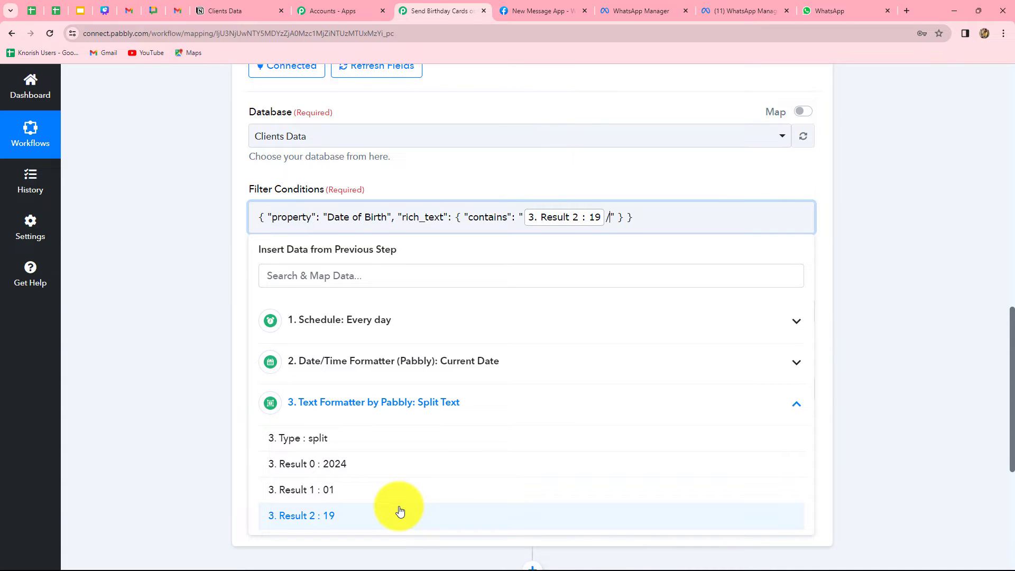
{"action": "left_click", "coordinate": [353, 489]}
{"action": "left_click", "coordinate": [342, 199]}
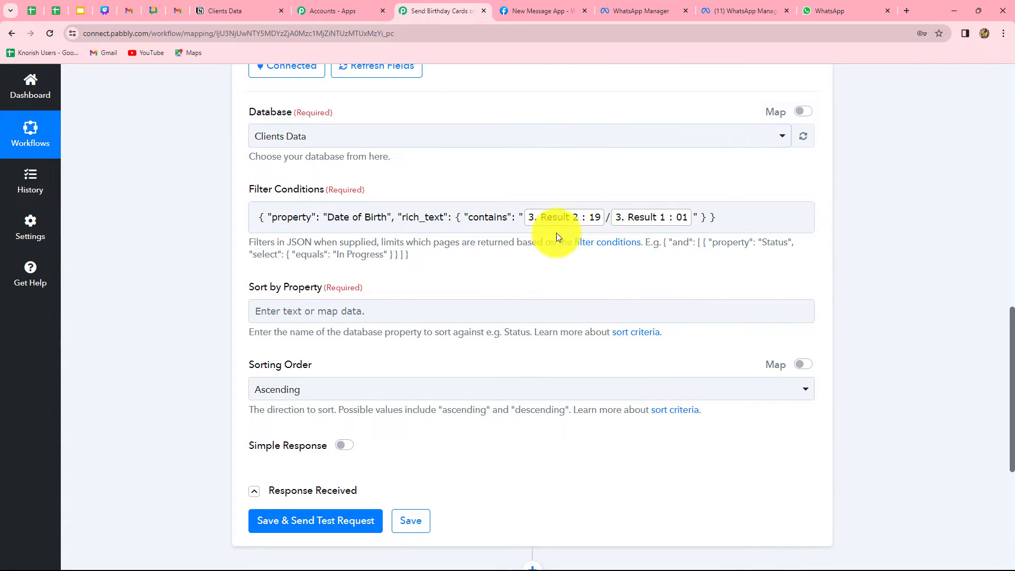
- Set the sort property to Name, then save and send a test request for the database query
{"action": "scroll", "coordinate": [646, 280], "scroll_direction": "down", "scroll_amount": 1}
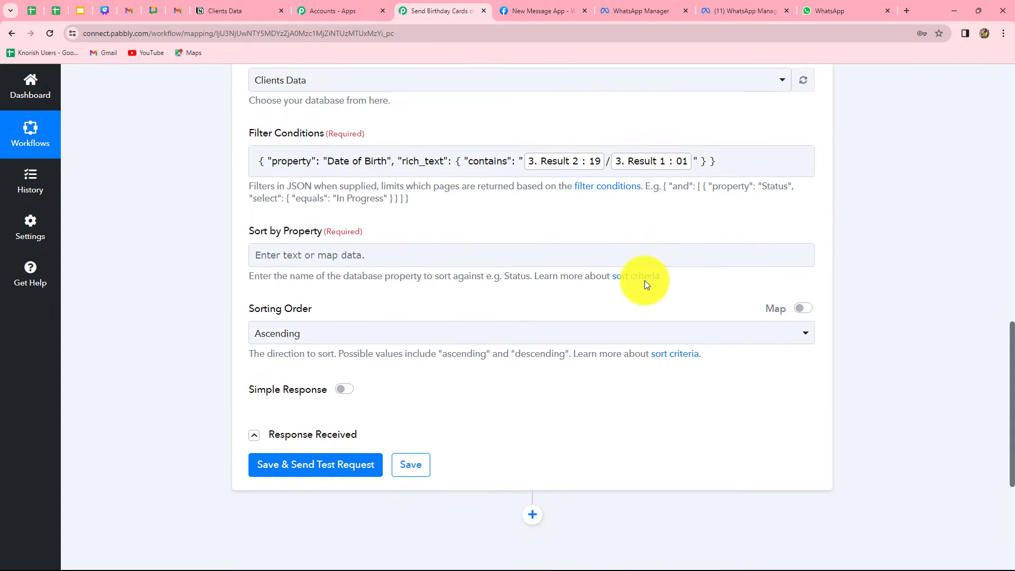
{"action": "scroll", "coordinate": [646, 280], "scroll_direction": "down", "scroll_amount": 1}
{"action": "left_click", "coordinate": [286, 207]}
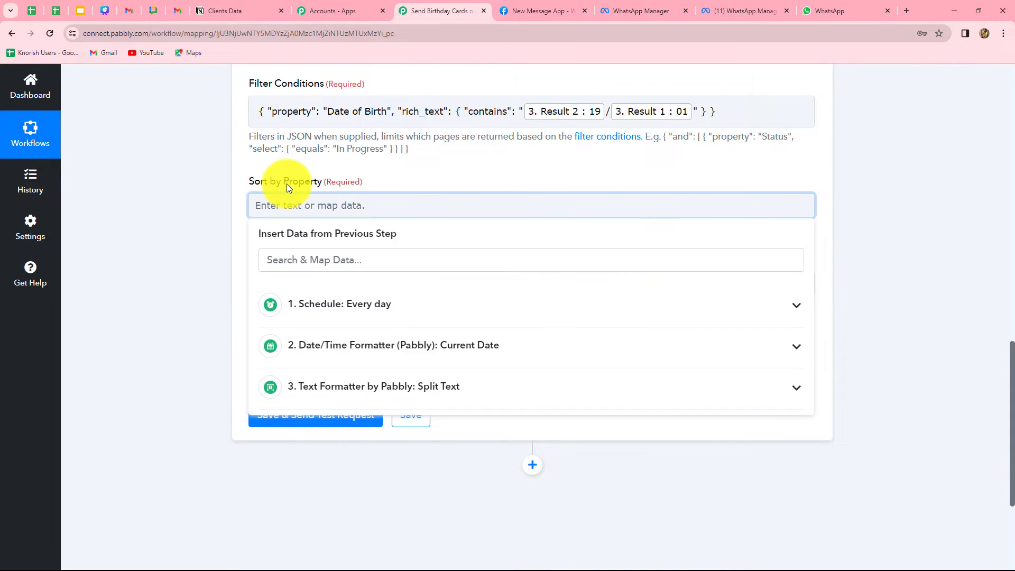
{"action": "type", "text": "Name"}
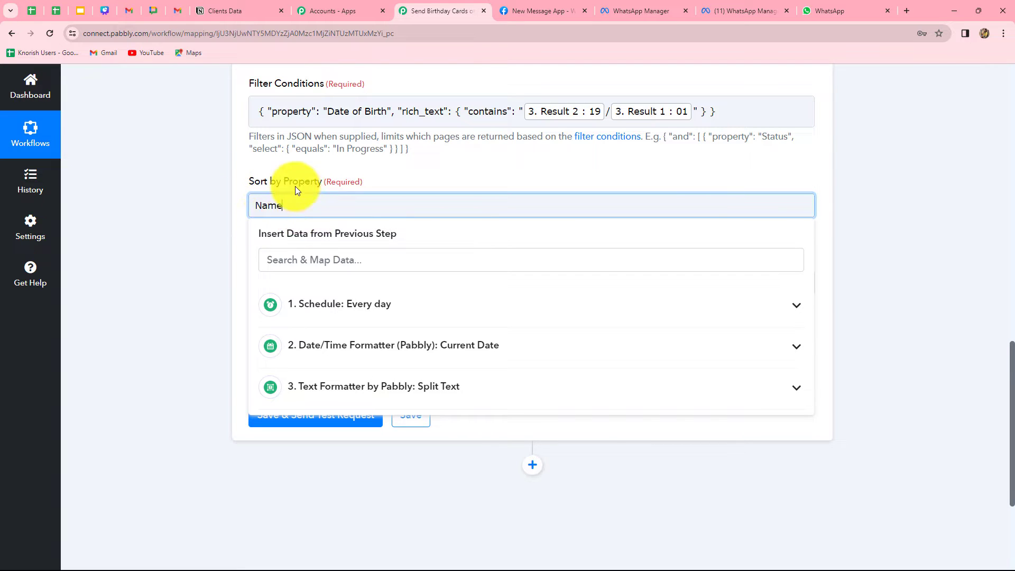
{"action": "left_click", "coordinate": [195, 275]}
{"action": "left_click", "coordinate": [327, 418]}
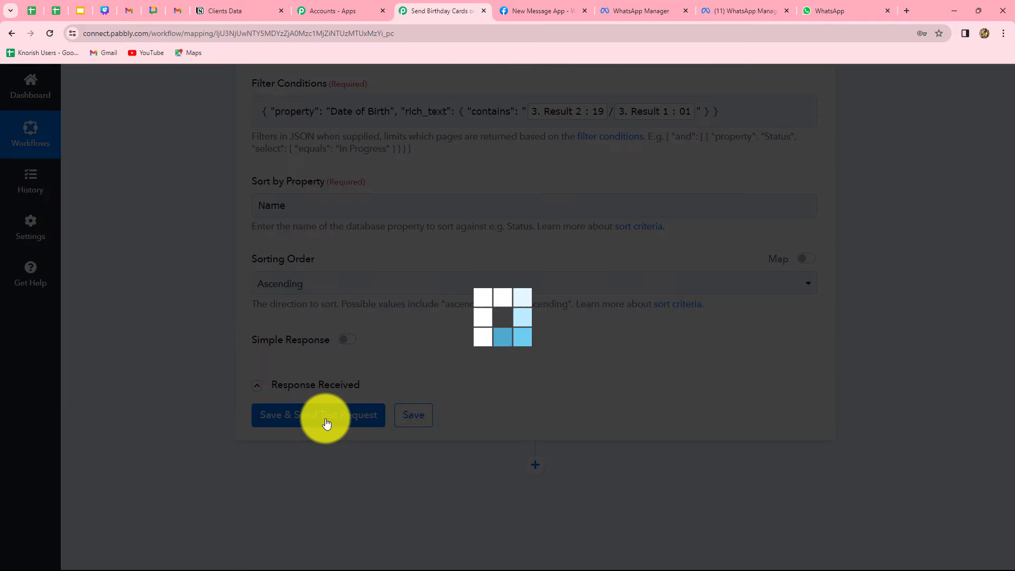
- Enlarge the Results value in the query's response and examine the returned client data
{"action": "scroll", "coordinate": [921, 337], "scroll_direction": "down", "scroll_amount": 5}
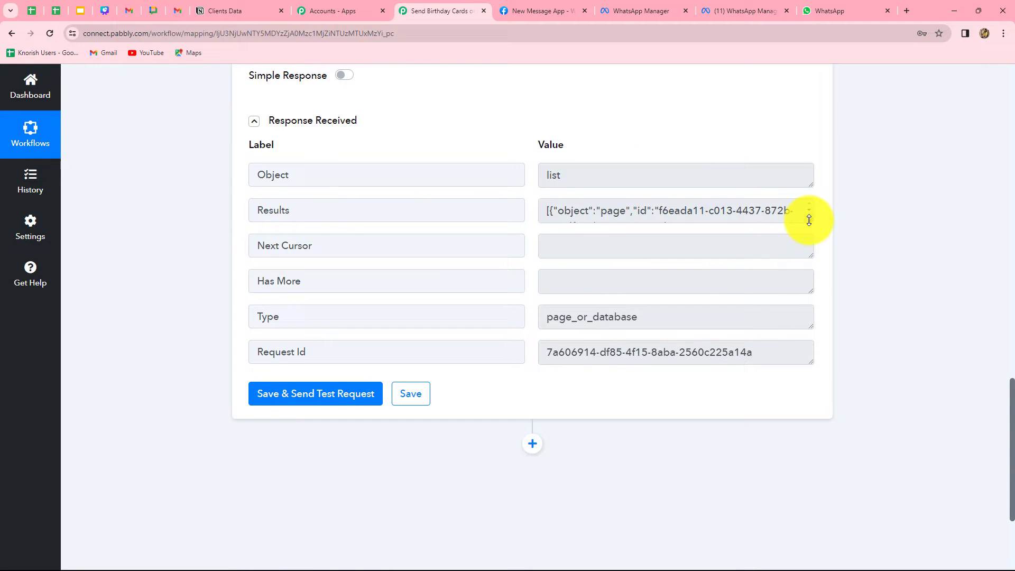
{"action": "left_click_drag", "start_coordinate": [809, 220], "coordinate": [778, 447]}
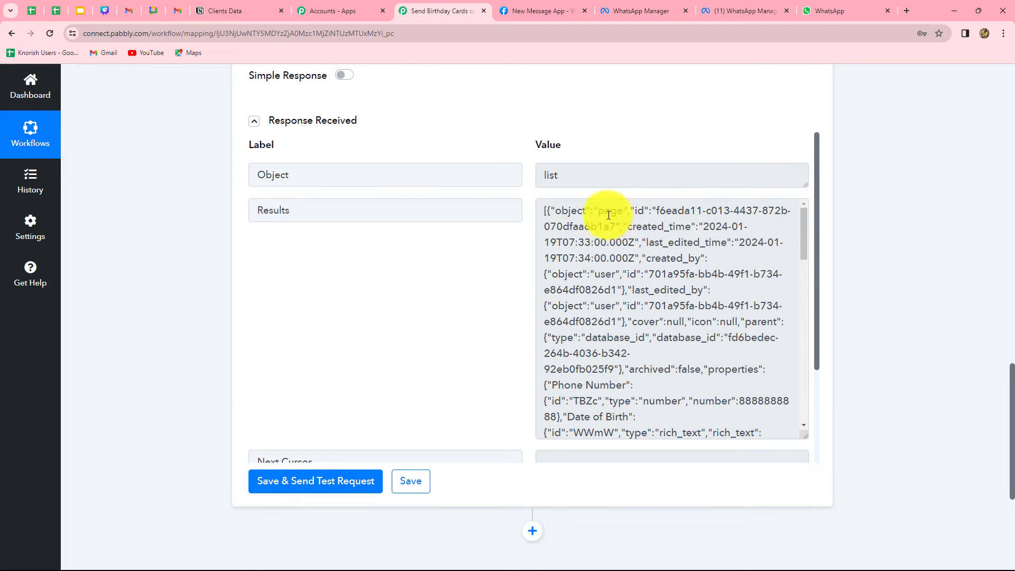
{"action": "scroll", "coordinate": [328, 241], "scroll_direction": "up", "scroll_amount": 3}
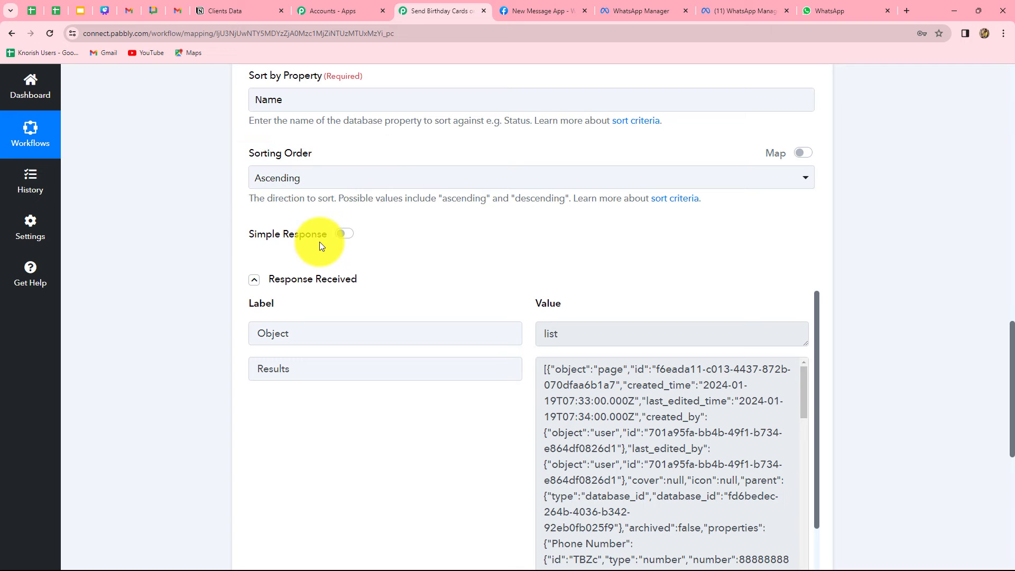
{"action": "scroll", "coordinate": [854, 398], "scroll_direction": "down", "scroll_amount": 3}
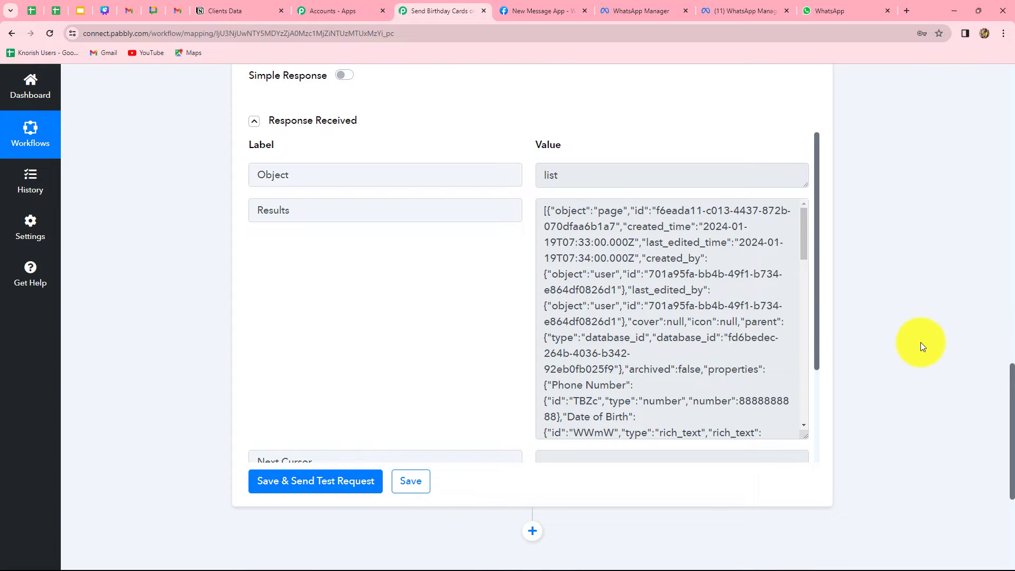
- Add a connected Iterator action with the Process Arrays event, and save and send its test request for the Notion Results array
{"action": "scroll", "coordinate": [921, 347], "scroll_direction": "down", "scroll_amount": 5}
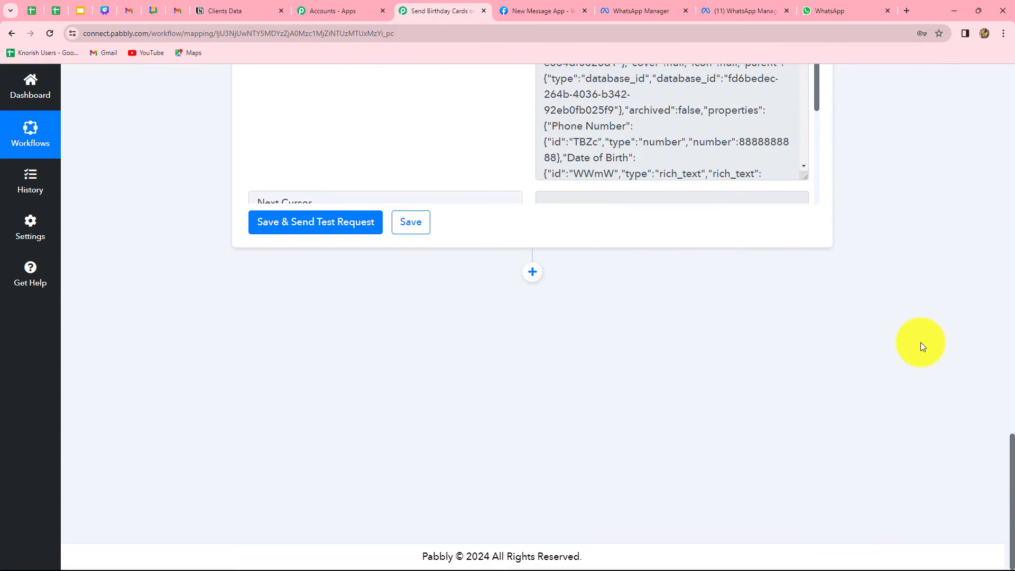
{"action": "left_click", "coordinate": [533, 273]}
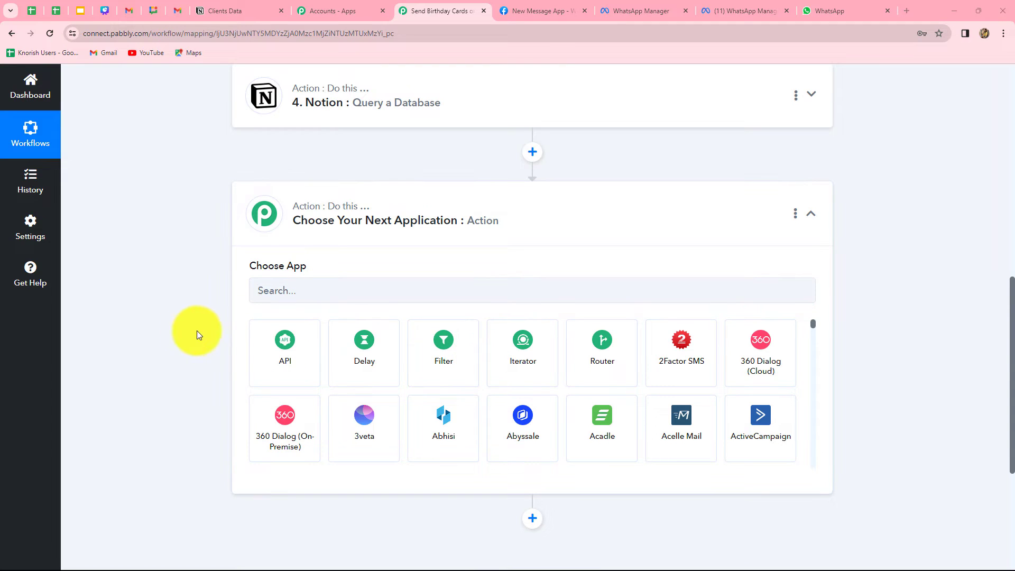
{"action": "left_click", "coordinate": [509, 364]}
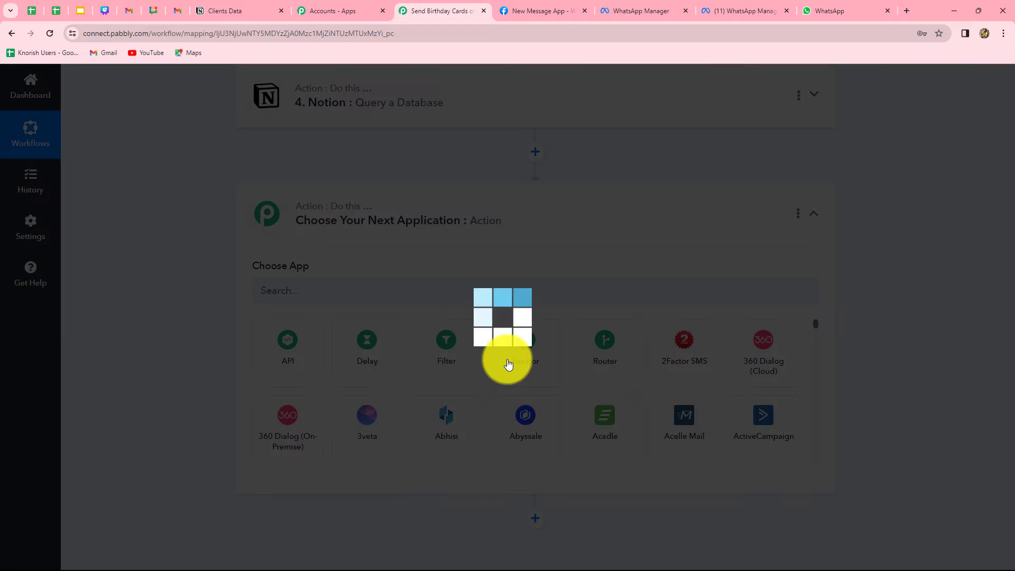
{"action": "left_click", "coordinate": [272, 347]}
{"action": "left_click", "coordinate": [295, 419]}
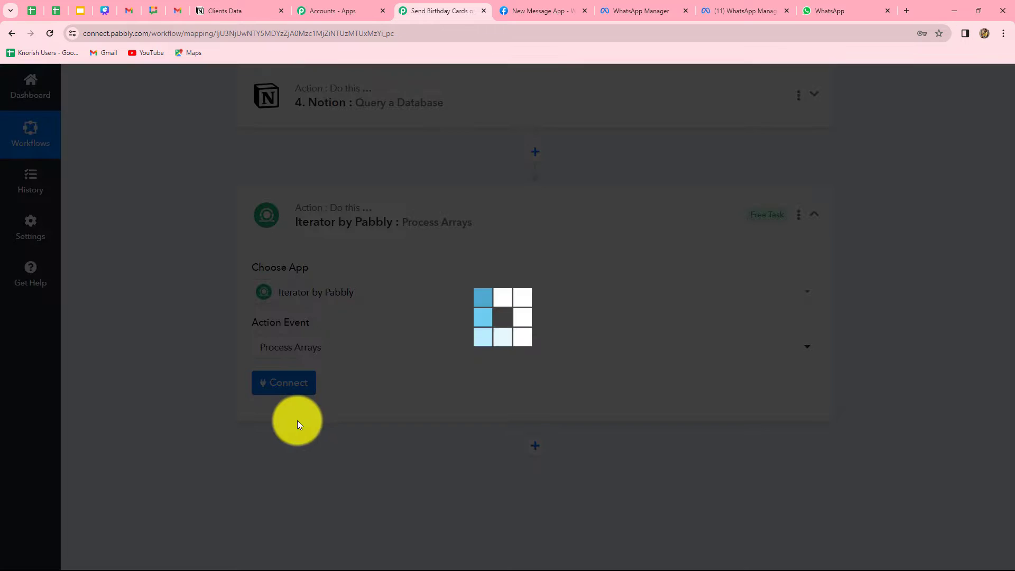
{"action": "left_click", "coordinate": [297, 384]}
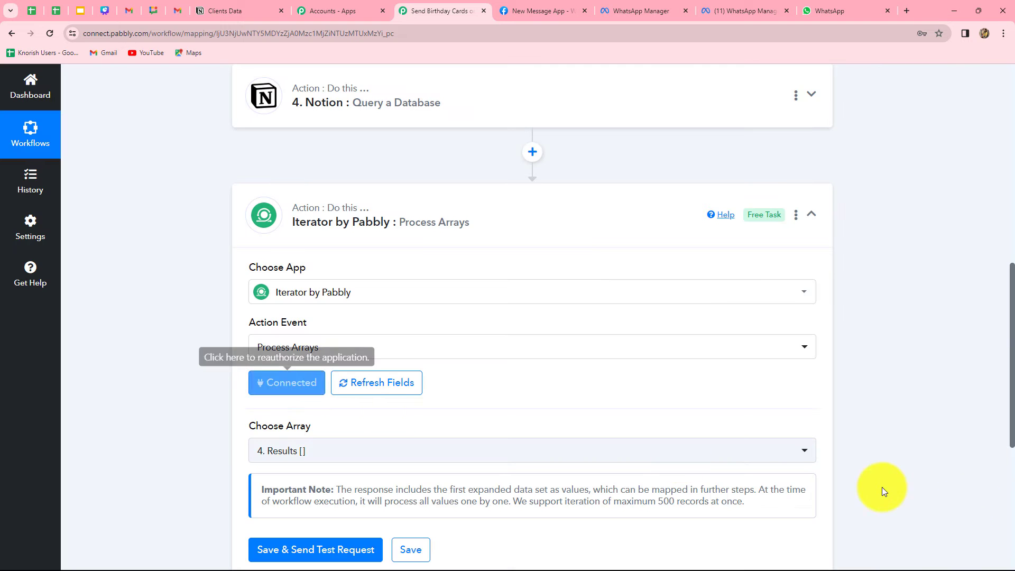
{"action": "scroll", "coordinate": [950, 499], "scroll_direction": "down", "scroll_amount": 3}
{"action": "left_click", "coordinate": [341, 390]}
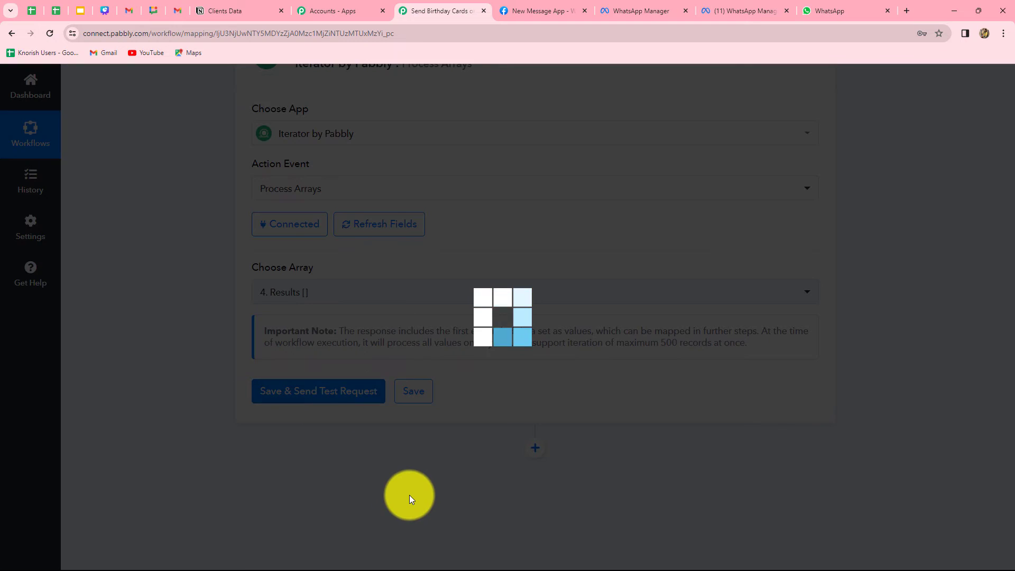
- Examine the iterator's response, enlarging the Properties Name Title value to read its full text
{"action": "scroll", "coordinate": [924, 480], "scroll_direction": "down", "scroll_amount": 4}
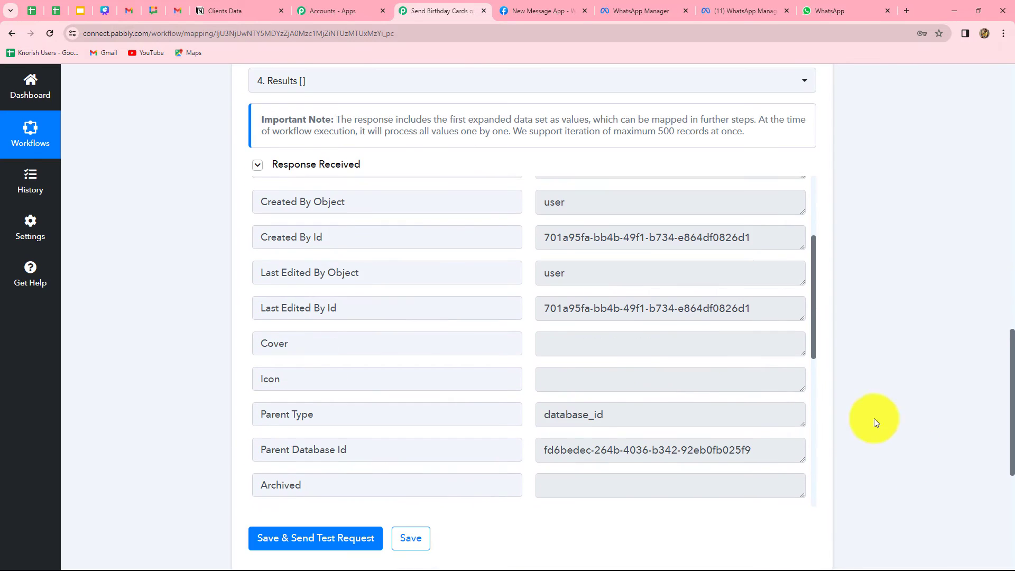
{"action": "scroll", "coordinate": [681, 355], "scroll_direction": "up", "scroll_amount": 1}
{"action": "scroll", "coordinate": [681, 355], "scroll_direction": "up", "scroll_amount": 1}
{"action": "scroll", "coordinate": [678, 353], "scroll_direction": "down", "scroll_amount": 9}
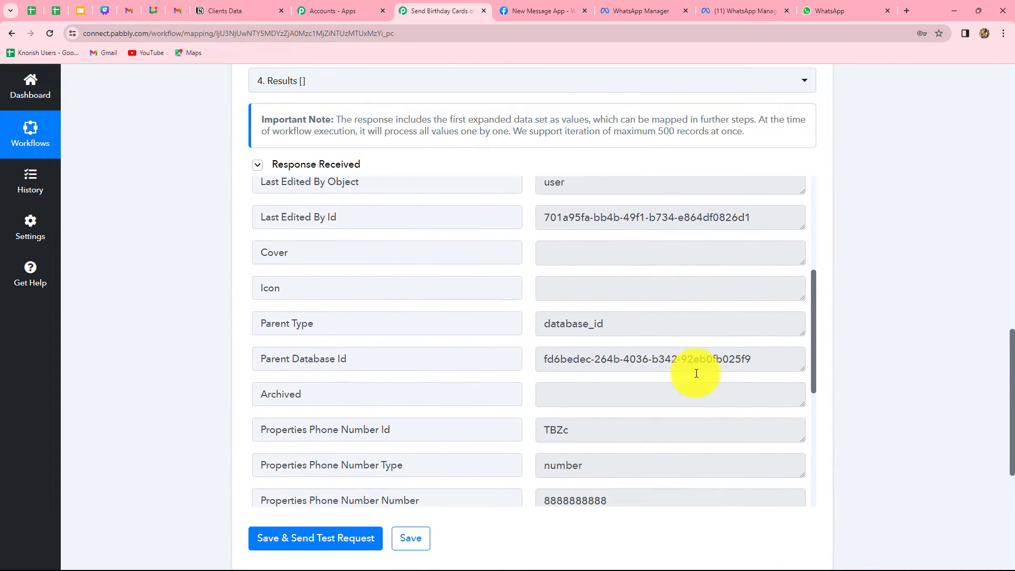
{"action": "left_click_drag", "start_coordinate": [796, 382], "coordinate": [794, 346]}
{"action": "scroll", "coordinate": [745, 430], "scroll_direction": "down", "scroll_amount": 1}
{"action": "left_click_drag", "start_coordinate": [803, 421], "coordinate": [805, 482]}
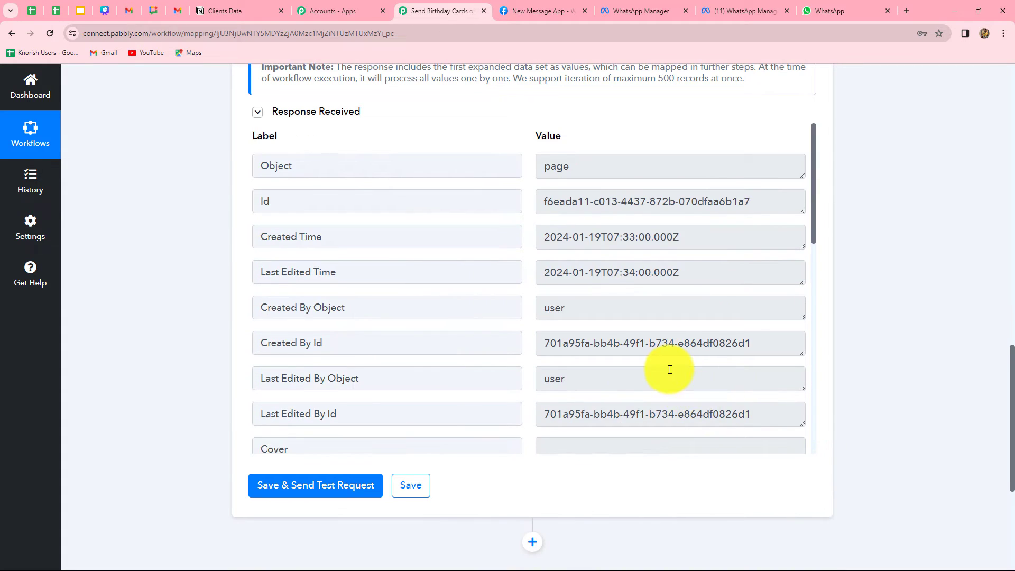
{"action": "scroll", "coordinate": [670, 370], "scroll_direction": "down", "scroll_amount": 10}
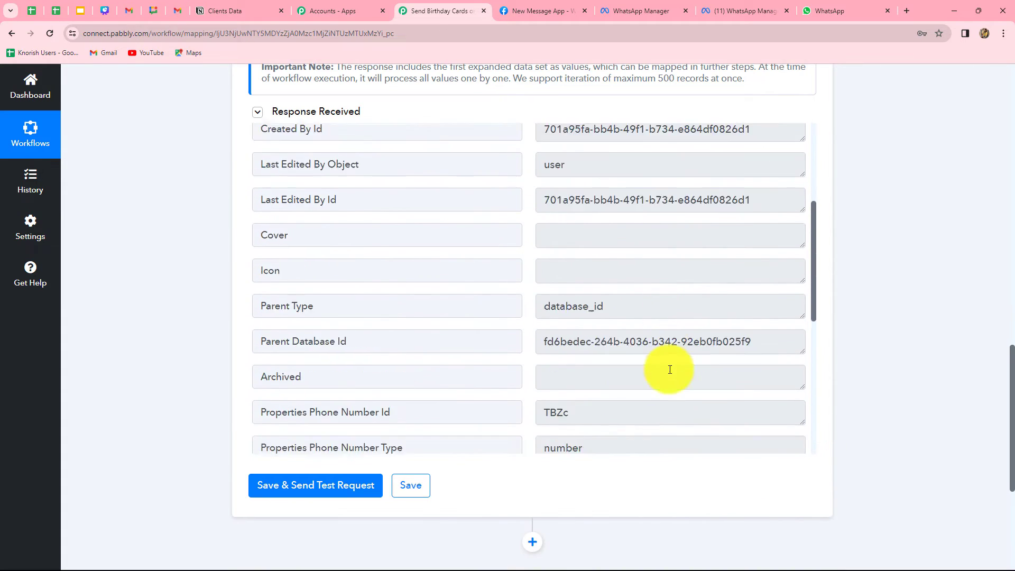
{"action": "scroll", "coordinate": [759, 374], "scroll_direction": "up", "scroll_amount": 2}
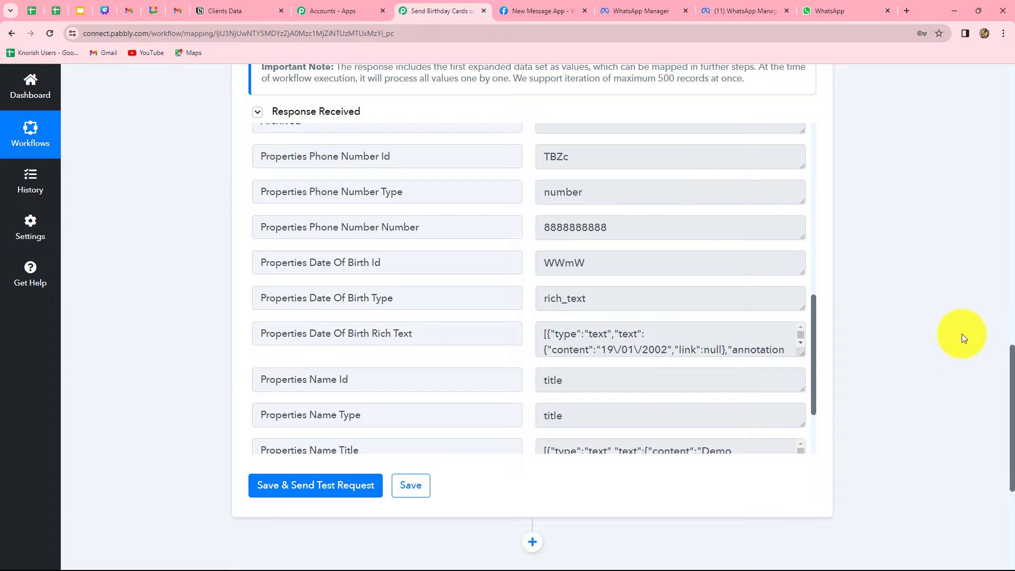
{"action": "scroll", "coordinate": [926, 354], "scroll_direction": "down", "scroll_amount": 6}
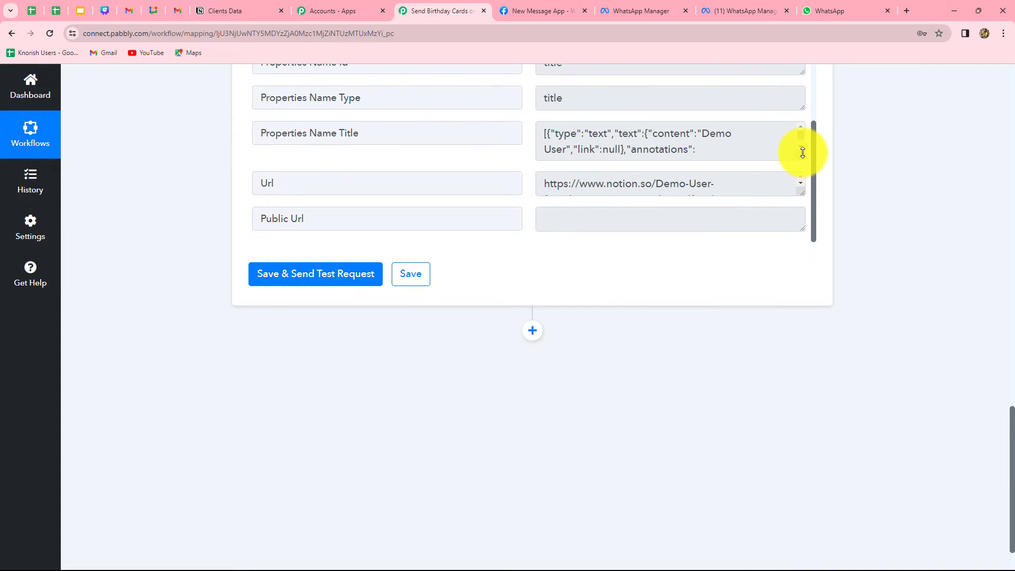
{"action": "left_click_drag", "start_coordinate": [804, 158], "coordinate": [789, 238]}
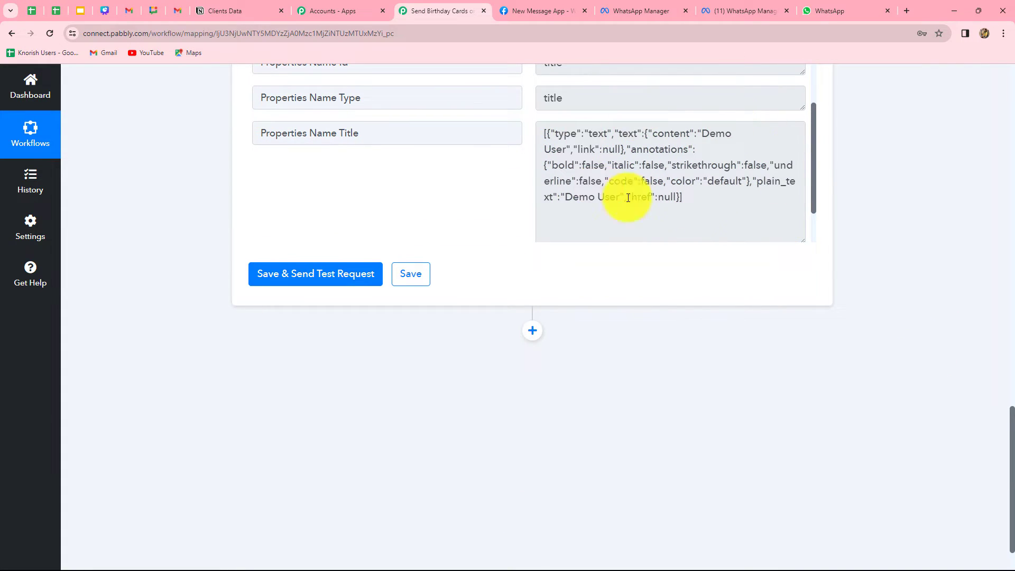
{"action": "left_click", "coordinate": [546, 132]}
{"action": "left_click_drag", "start_coordinate": [547, 132], "coordinate": [672, 194]}
{"action": "left_click", "coordinate": [711, 222]}
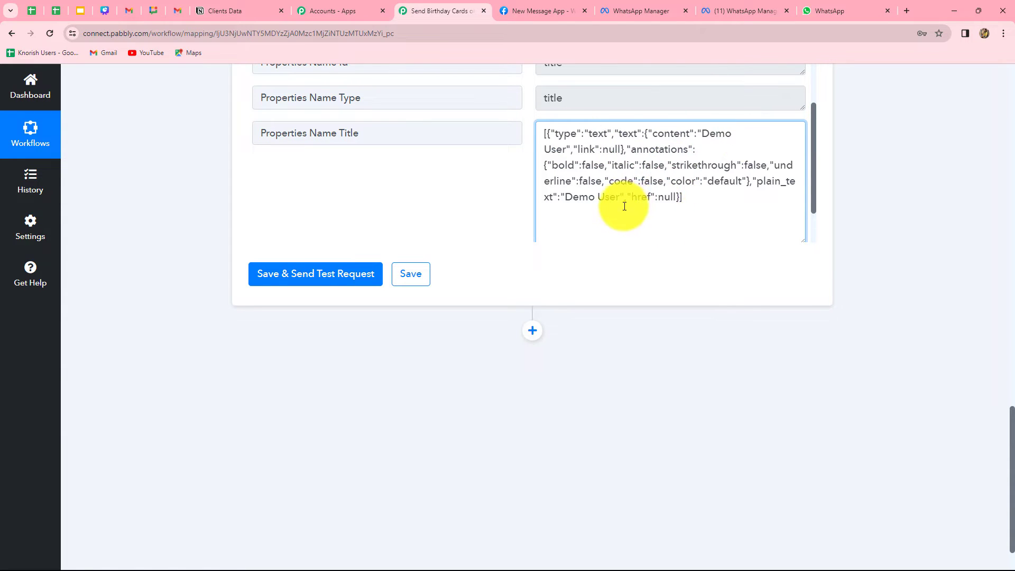
- Add a Text Formatter action after the iterator with the Text Parser event and connect it
{"action": "left_click", "coordinate": [532, 333]}
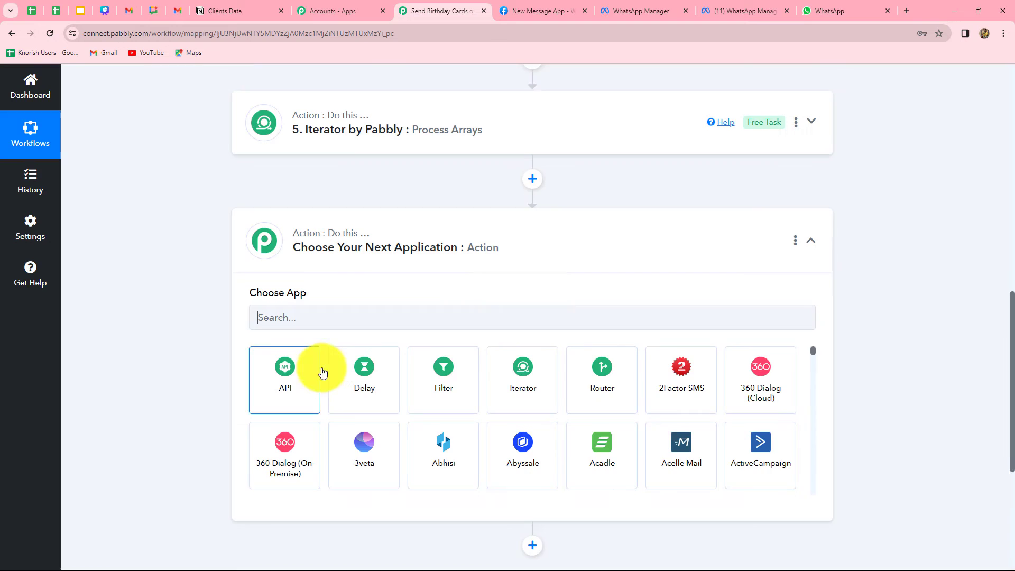
{"action": "left_click", "coordinate": [321, 288]}
{"action": "type", "text": "text"}
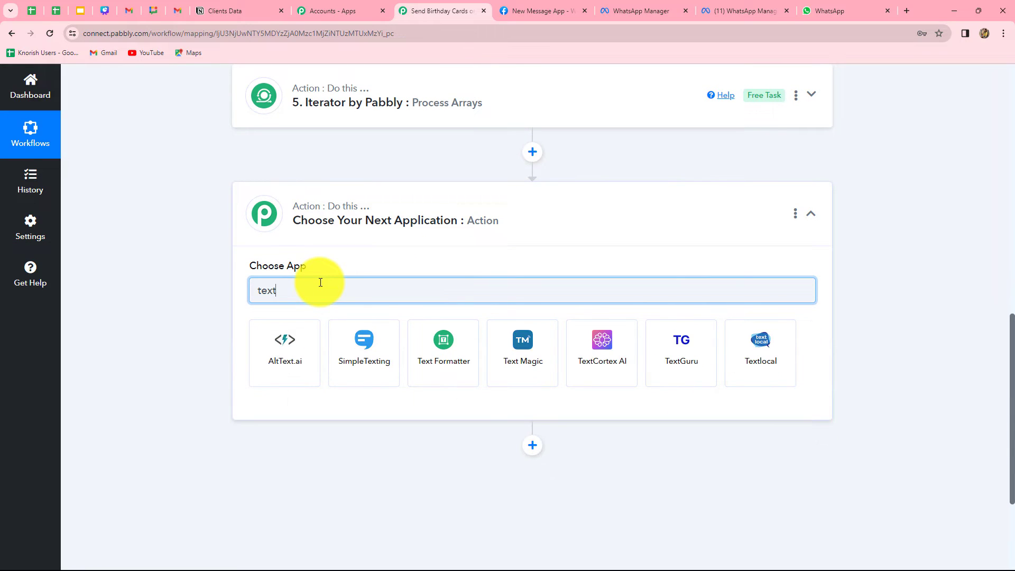
{"action": "left_click", "coordinate": [449, 355]}
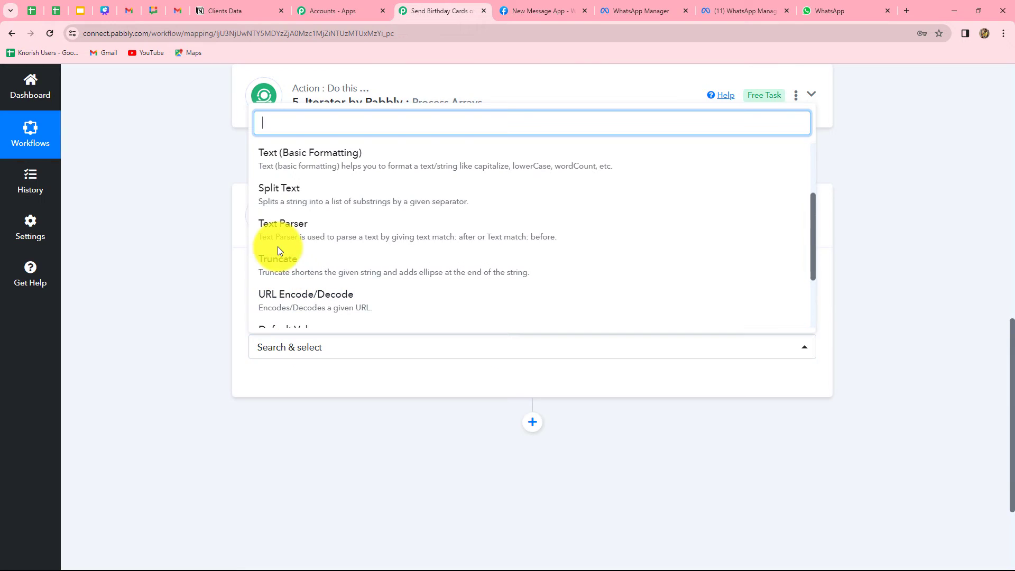
{"action": "left_click", "coordinate": [292, 242]}
{"action": "left_click", "coordinate": [288, 384]}
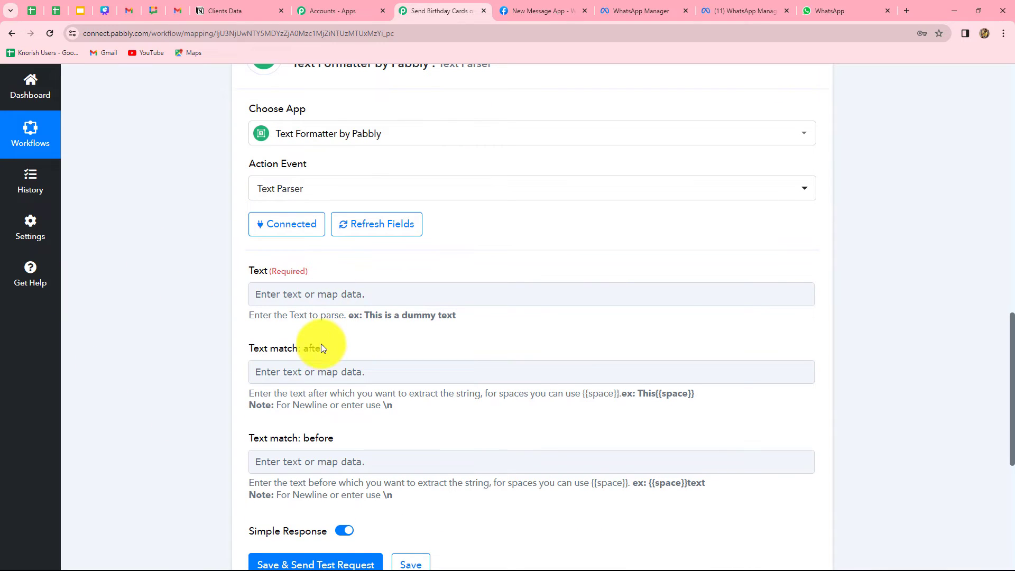
- Map Properties Name Title from the Iterator step as the text to parse
{"action": "scroll", "coordinate": [322, 345], "scroll_direction": "down", "scroll_amount": 3}
{"action": "scroll", "coordinate": [318, 345], "scroll_direction": "up", "scroll_amount": 2}
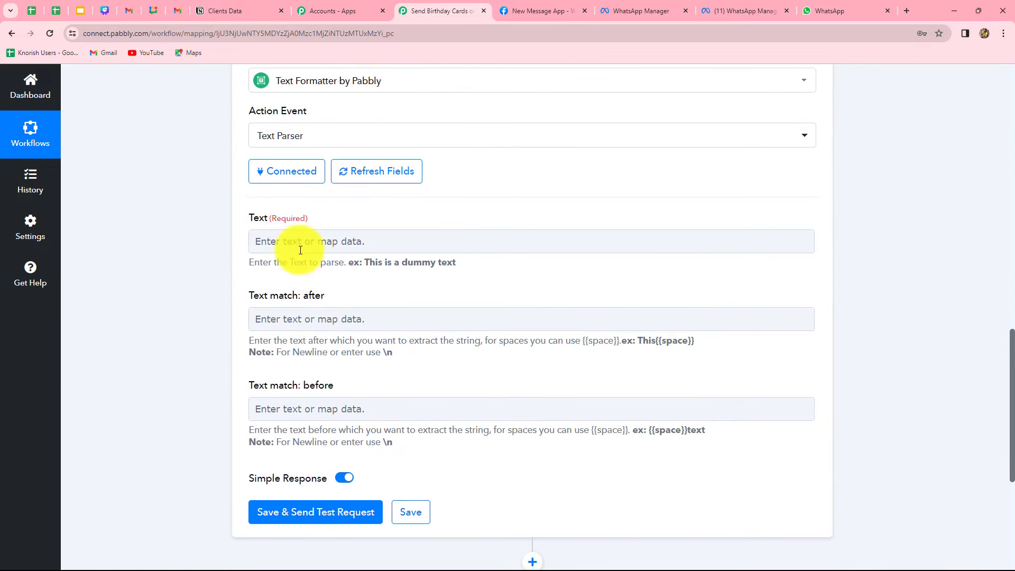
{"action": "left_click", "coordinate": [292, 234]}
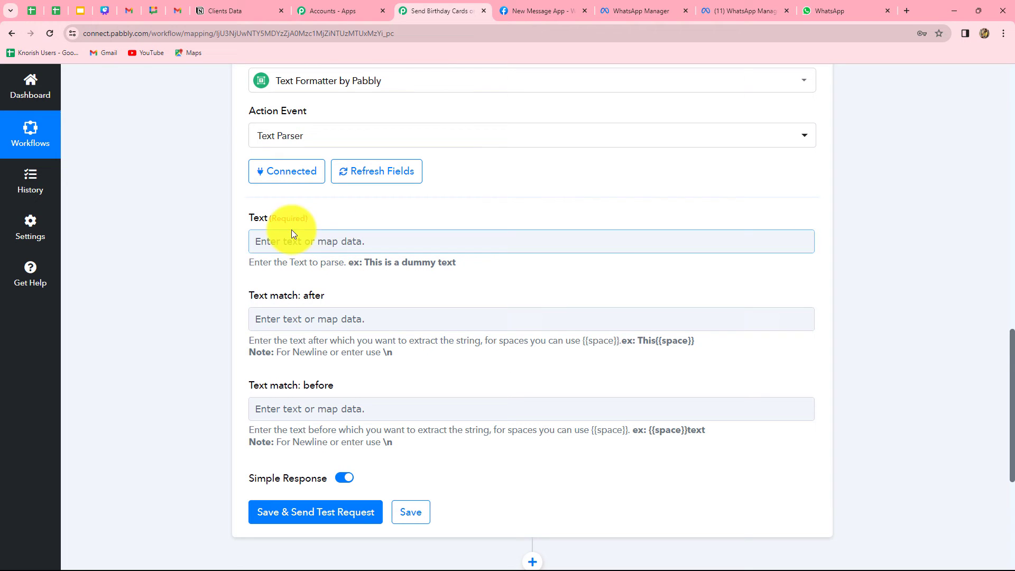
{"action": "left_click", "coordinate": [338, 241]}
{"action": "scroll", "coordinate": [338, 487], "scroll_direction": "down", "scroll_amount": 2}
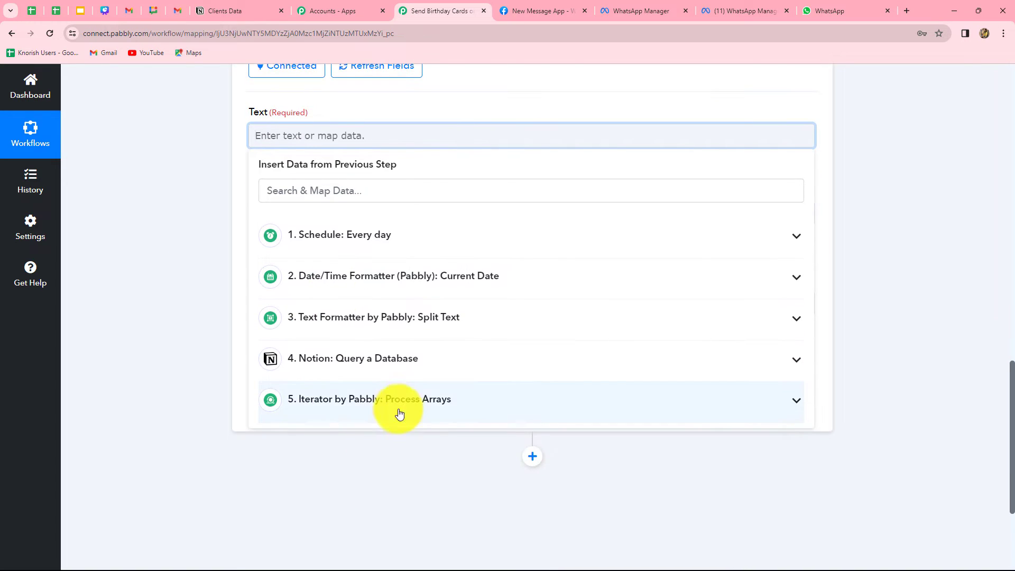
{"action": "left_click", "coordinate": [399, 413]}
{"action": "scroll", "coordinate": [407, 500], "scroll_direction": "down", "scroll_amount": 5}
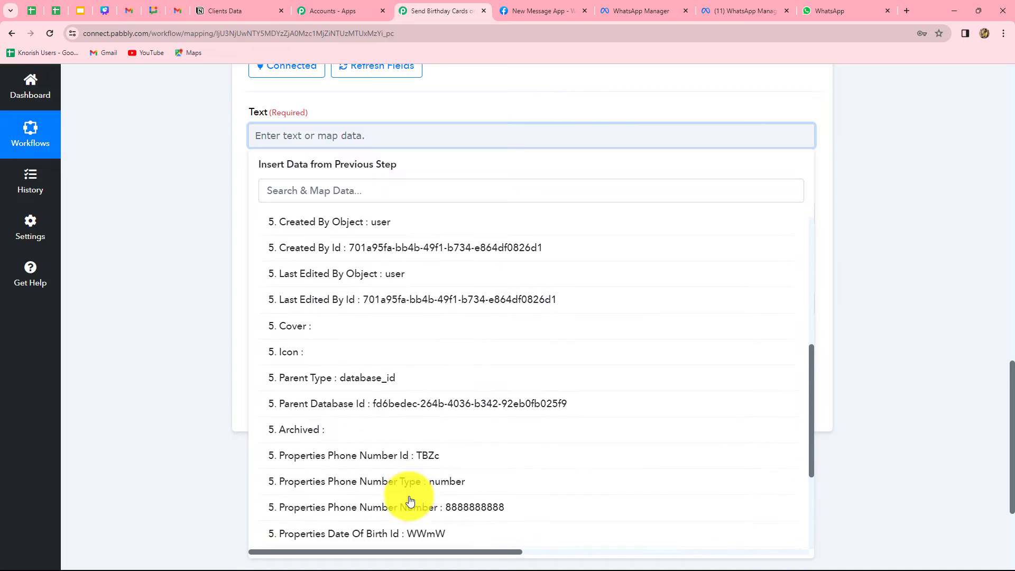
{"action": "scroll", "coordinate": [410, 501], "scroll_direction": "down", "scroll_amount": 3}
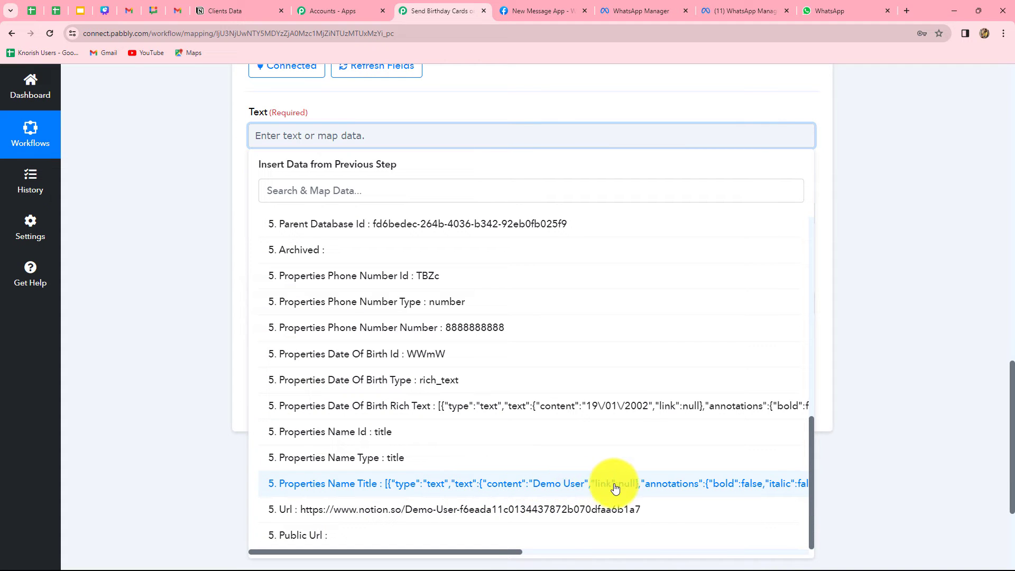
{"action": "left_click", "coordinate": [573, 489]}
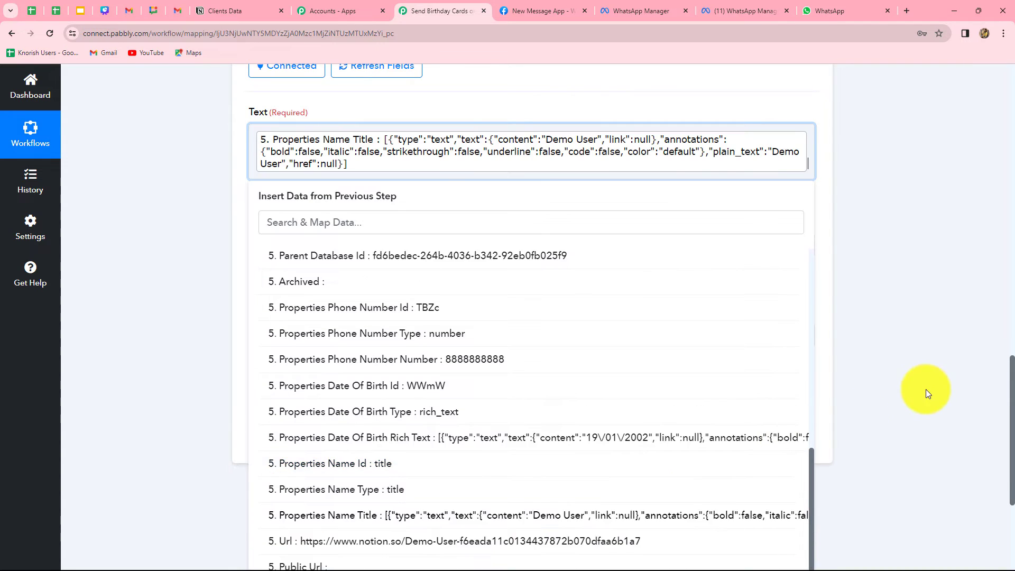
{"action": "left_click", "coordinate": [929, 388]}
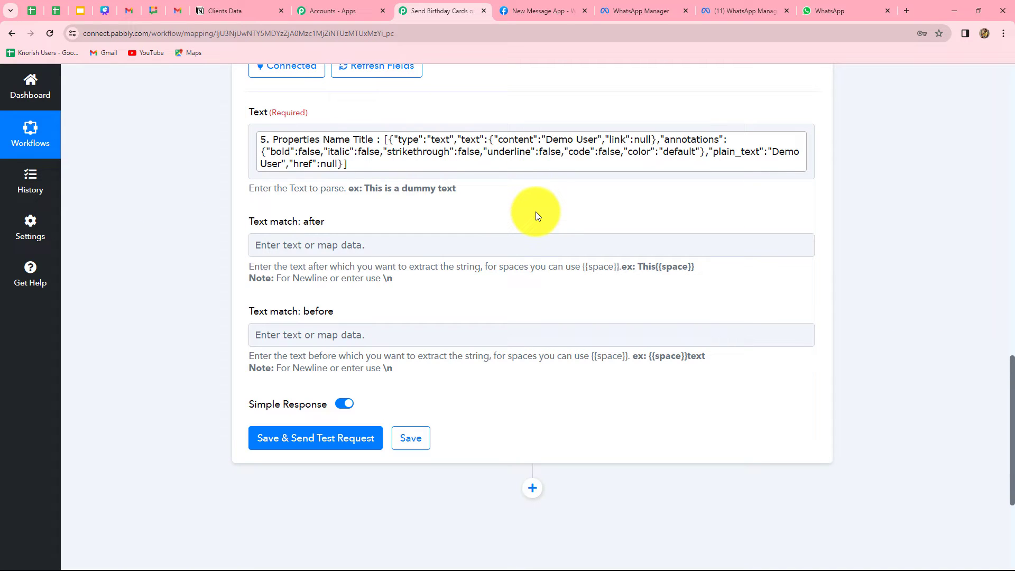
- Set the parser's "Text match: after" value to content",:"
{"action": "scroll", "coordinate": [536, 212], "scroll_direction": "down", "scroll_amount": 2}
{"action": "scroll", "coordinate": [536, 212], "scroll_direction": "up", "scroll_amount": 2}
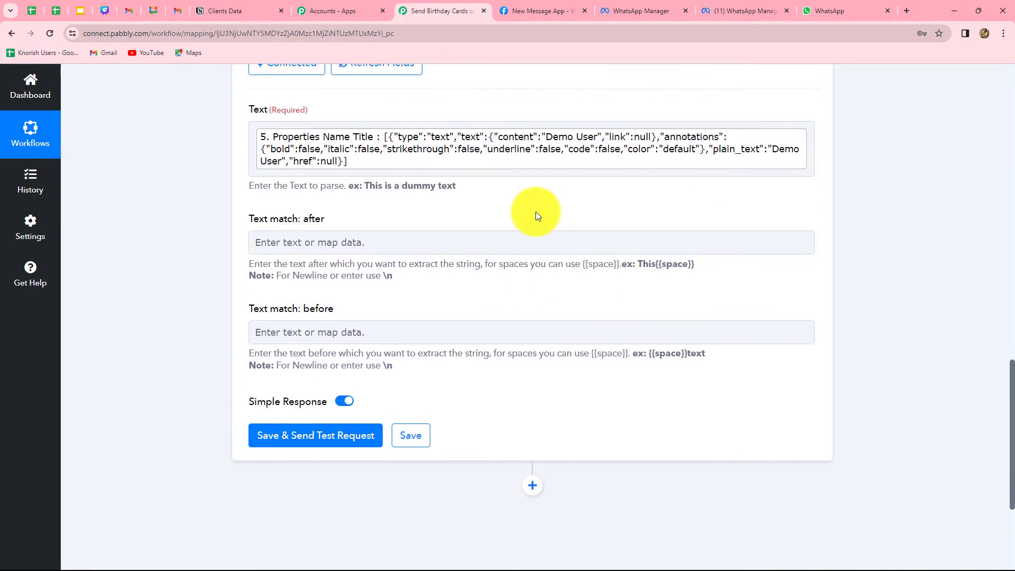
{"action": "left_click", "coordinate": [271, 236]}
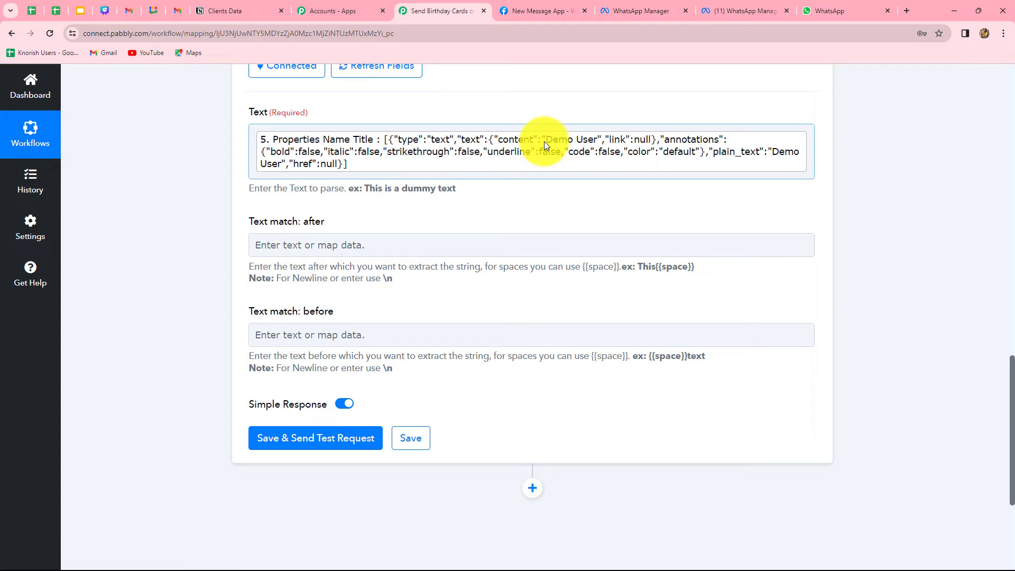
{"action": "left_click", "coordinate": [391, 247]}
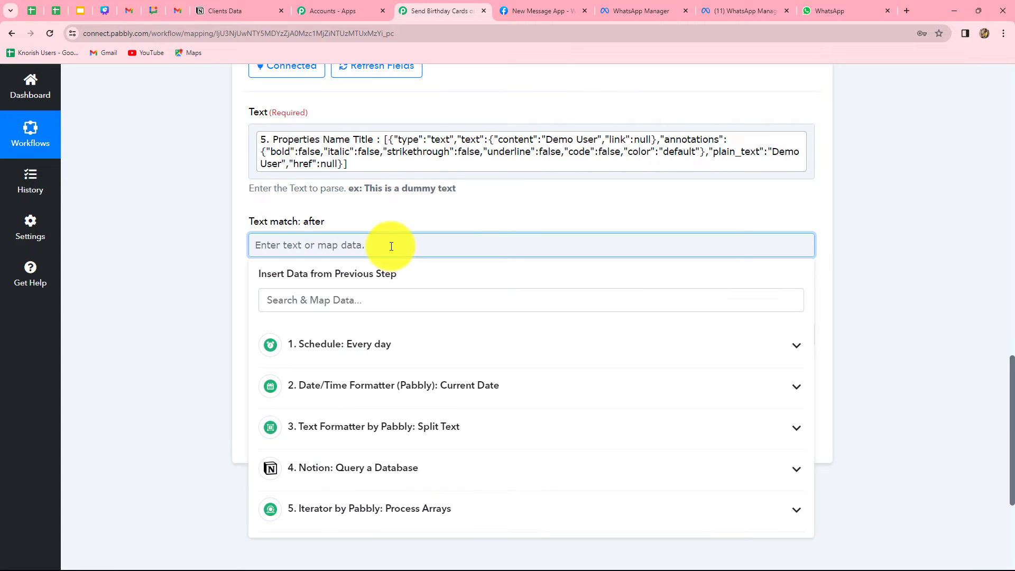
{"action": "type", "text": "conte"}
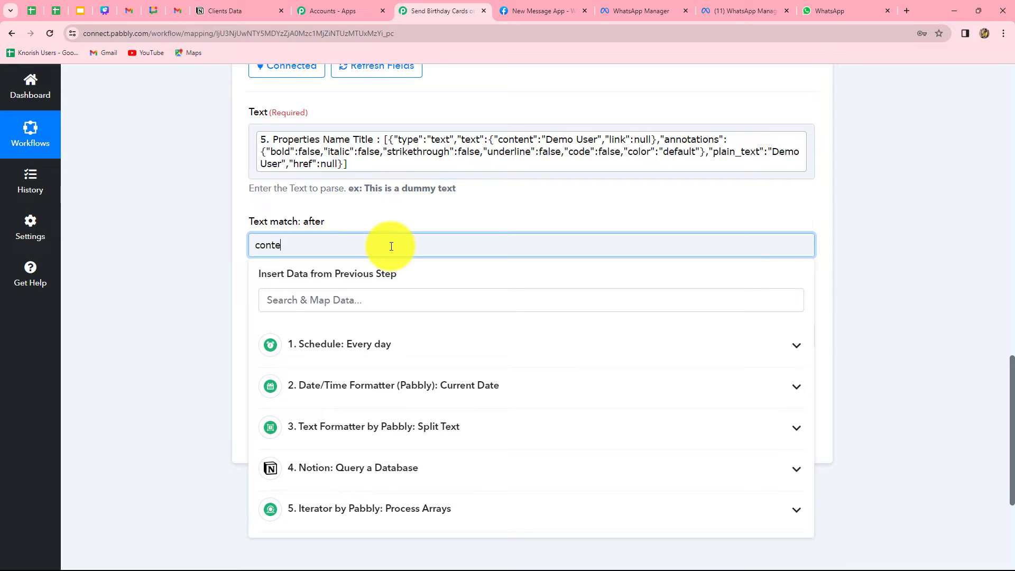
{"action": "type", "text": "nt\",:\""}
{"action": "left_click", "coordinate": [616, 206]}
- Set the "Text match: before" value to ","link, and save and send the Text Parser test request
{"action": "scroll", "coordinate": [553, 220], "scroll_direction": "down", "scroll_amount": 1}
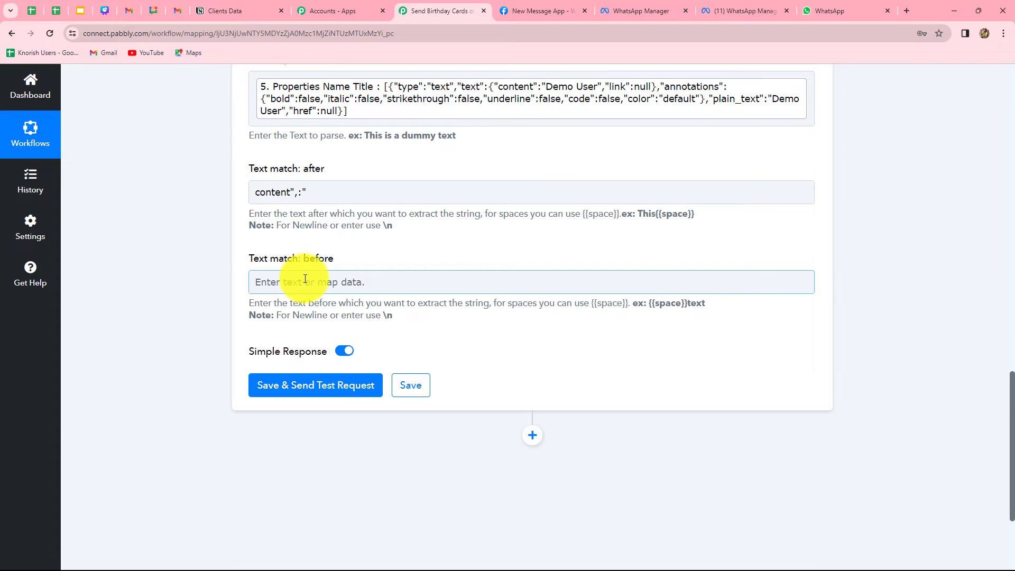
{"action": "scroll", "coordinate": [532, 167], "scroll_direction": "up", "scroll_amount": 2}
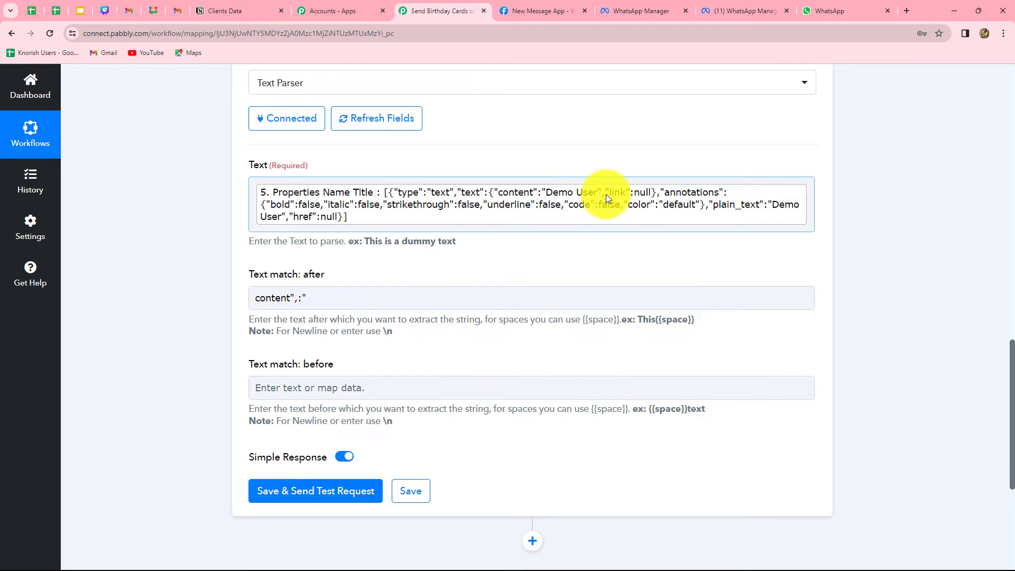
{"action": "left_click", "coordinate": [356, 390]}
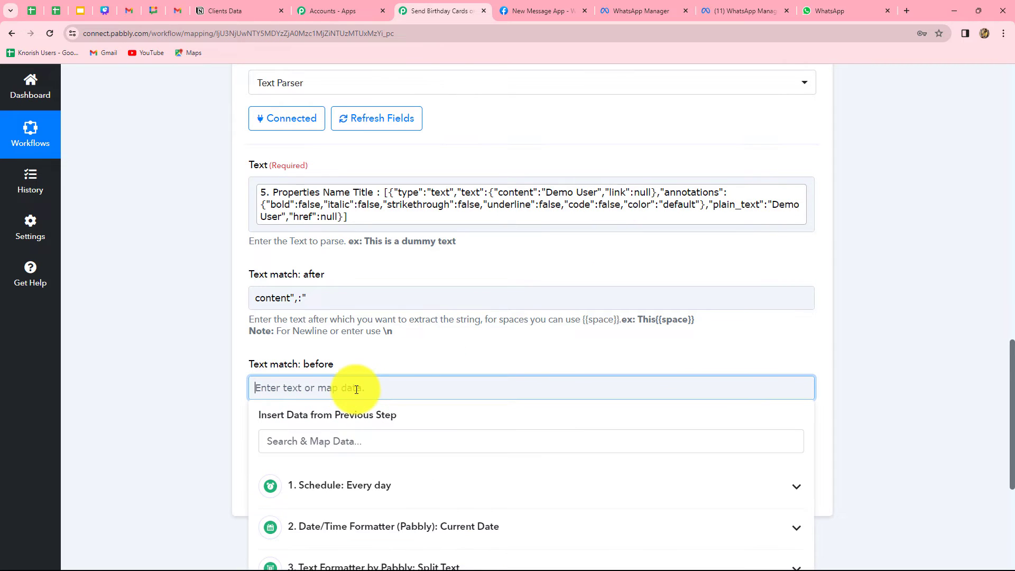
{"action": "type", "text": "\",\"link"}
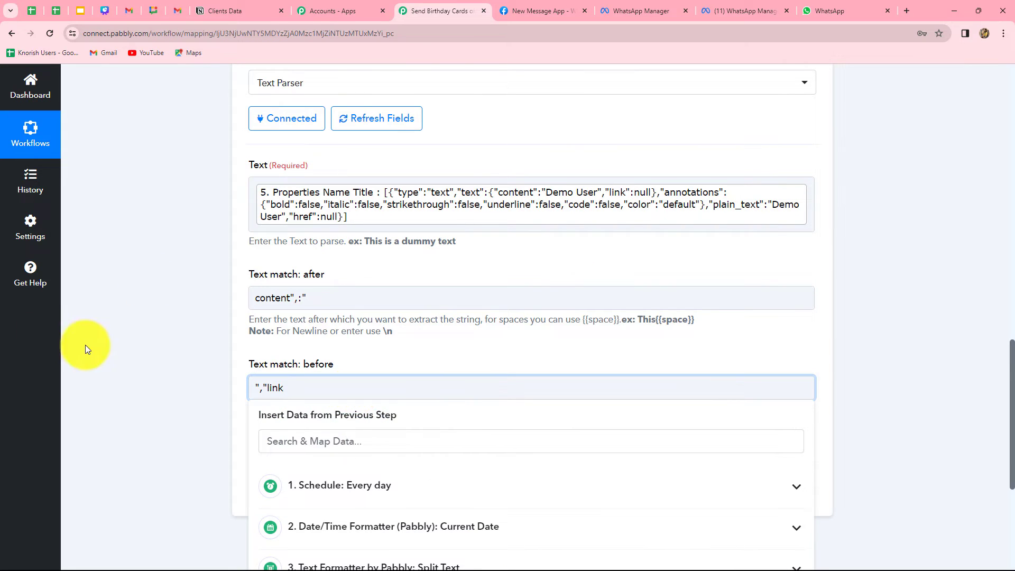
{"action": "left_click", "coordinate": [148, 341]}
{"action": "scroll", "coordinate": [151, 342], "scroll_direction": "down", "scroll_amount": 3}
{"action": "left_click", "coordinate": [310, 337]}
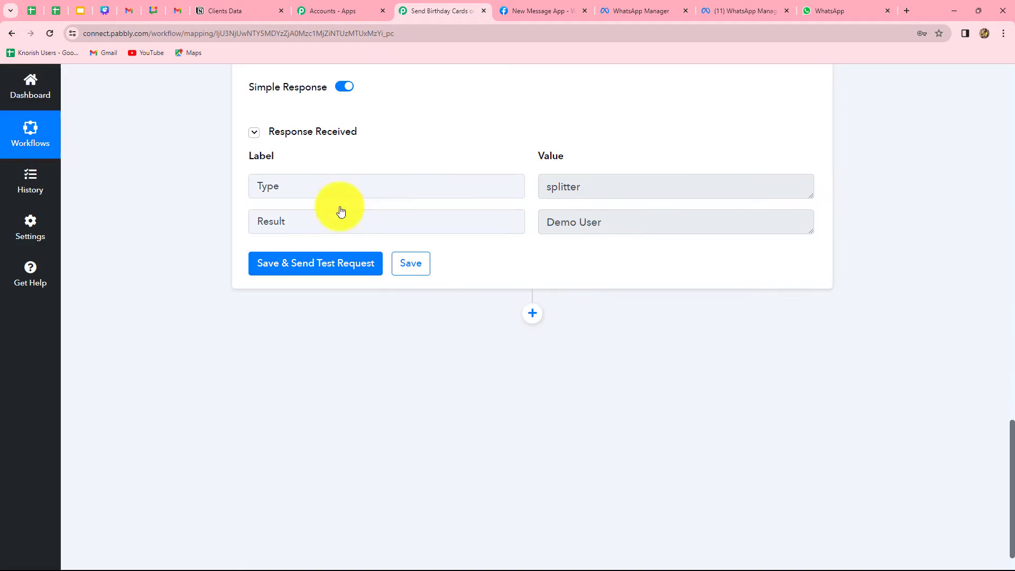
{"action": "scroll", "coordinate": [628, 274], "scroll_direction": "up", "scroll_amount": 2}
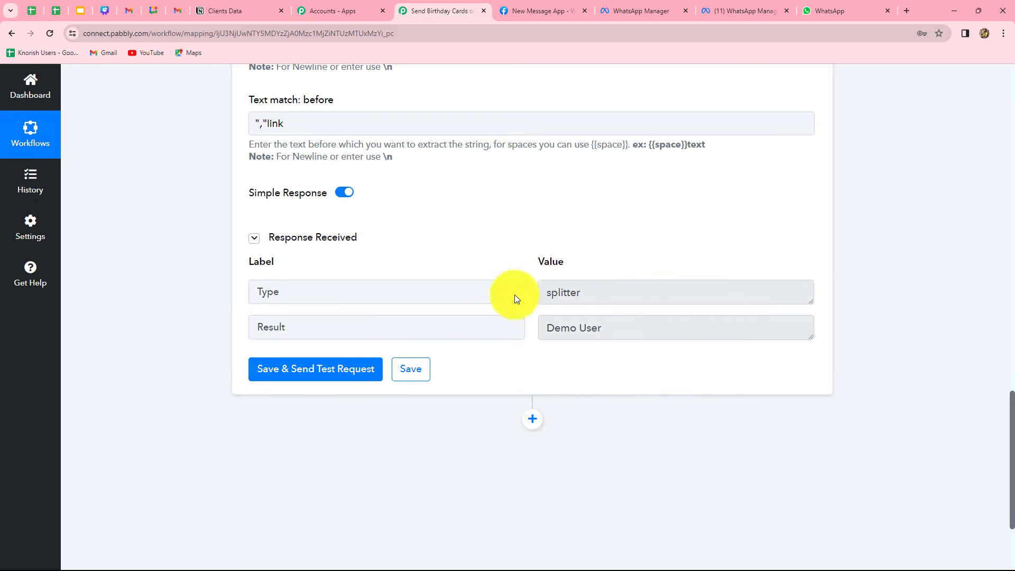
- Add a WhatsApp Cloud API action after the Text Parser step with the Send Template Message event
{"action": "left_click_drag", "start_coordinate": [543, 327], "coordinate": [626, 331]}
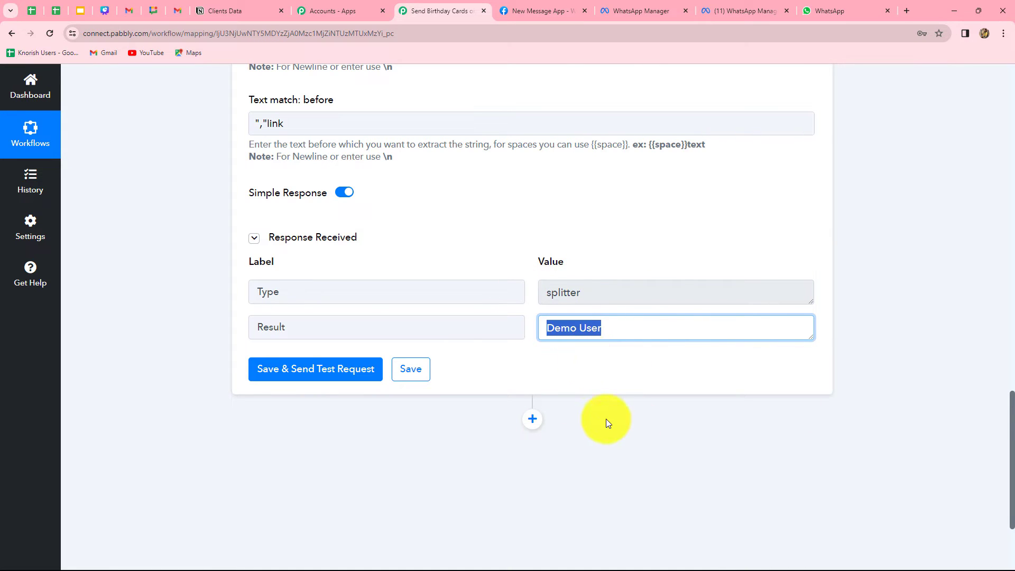
{"action": "scroll", "coordinate": [608, 422], "scroll_direction": "down", "scroll_amount": 3}
{"action": "left_click", "coordinate": [533, 275]}
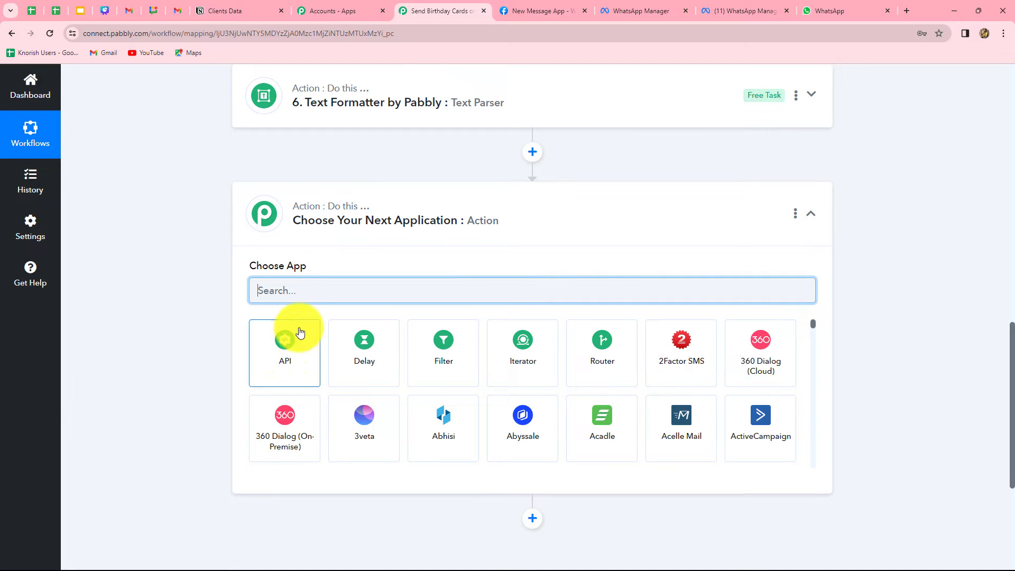
{"action": "left_click", "coordinate": [304, 297]}
{"action": "type", "text": "w"}
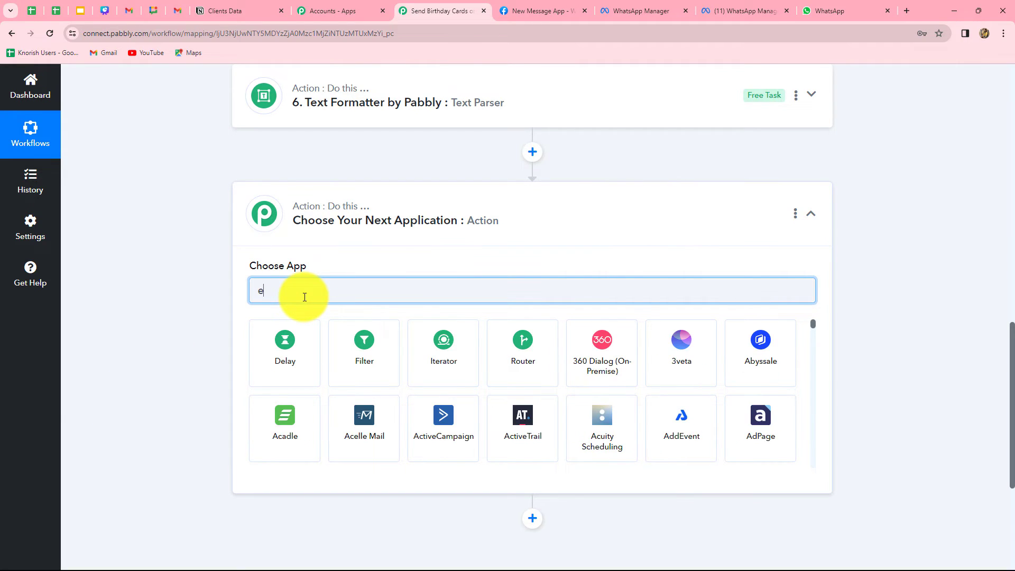
{"action": "key", "text": "BackSpace"}
{"action": "type", "text": "what"}
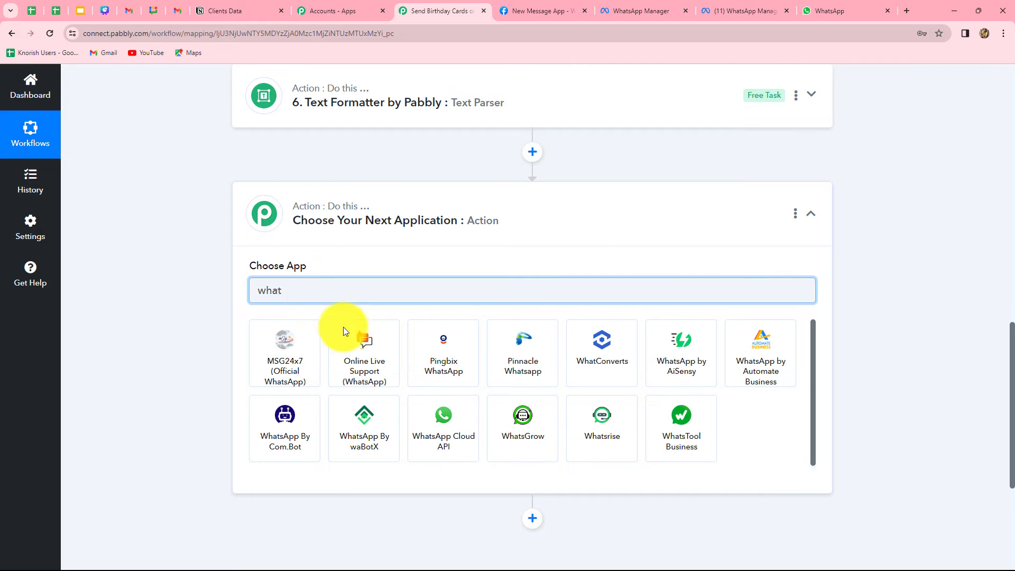
{"action": "left_click", "coordinate": [443, 416]}
{"action": "left_click", "coordinate": [305, 349]}
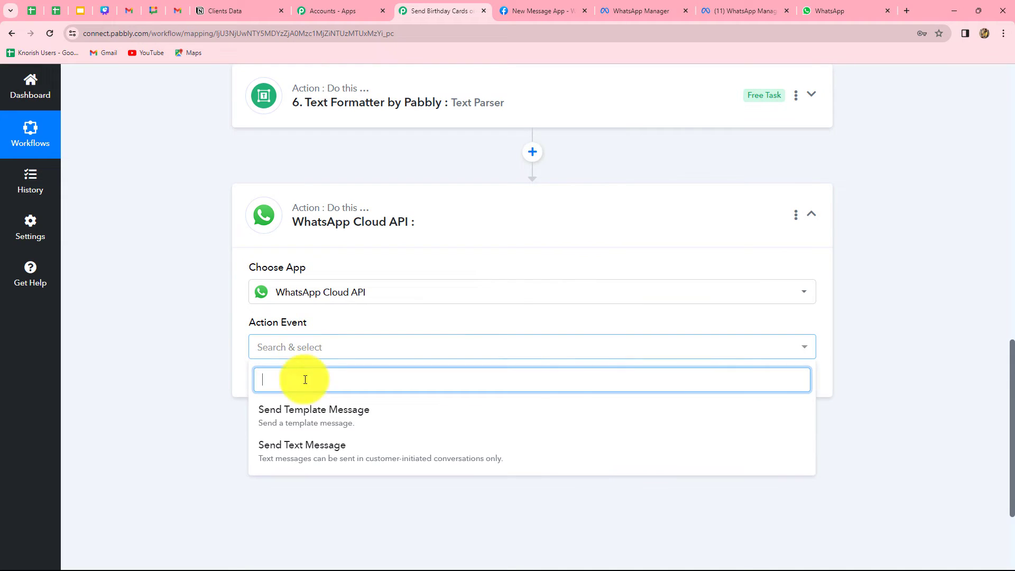
{"action": "left_click", "coordinate": [295, 418]}
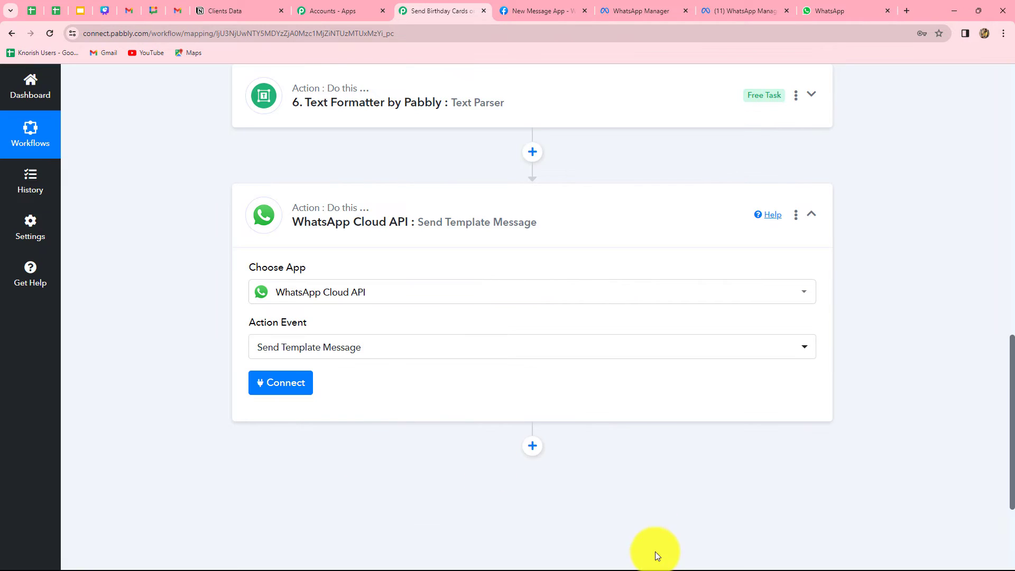
- Start connecting the WhatsApp Cloud API action using the Add New Connection option
{"action": "left_click", "coordinate": [282, 384]}
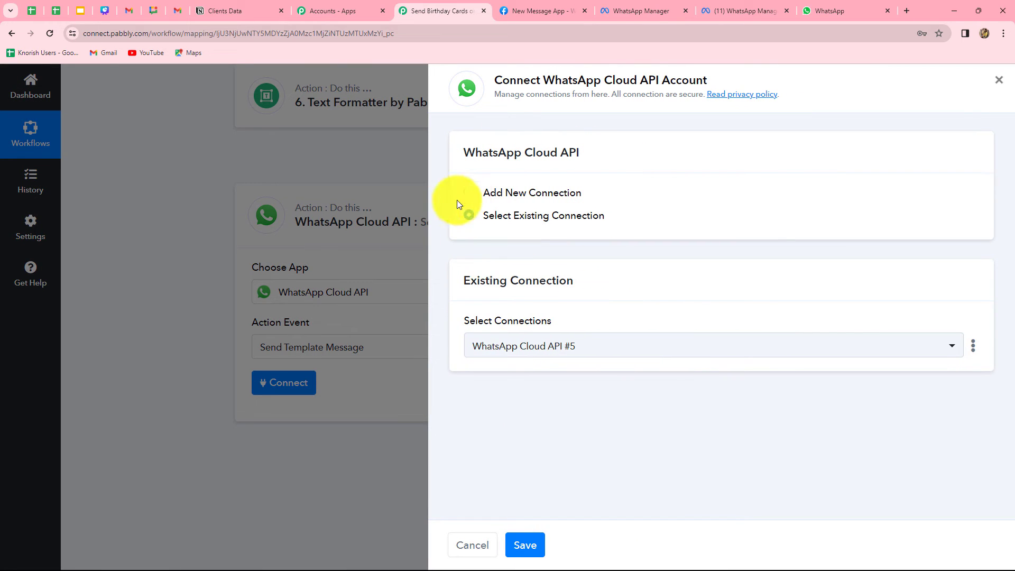
{"action": "left_click", "coordinate": [468, 194]}
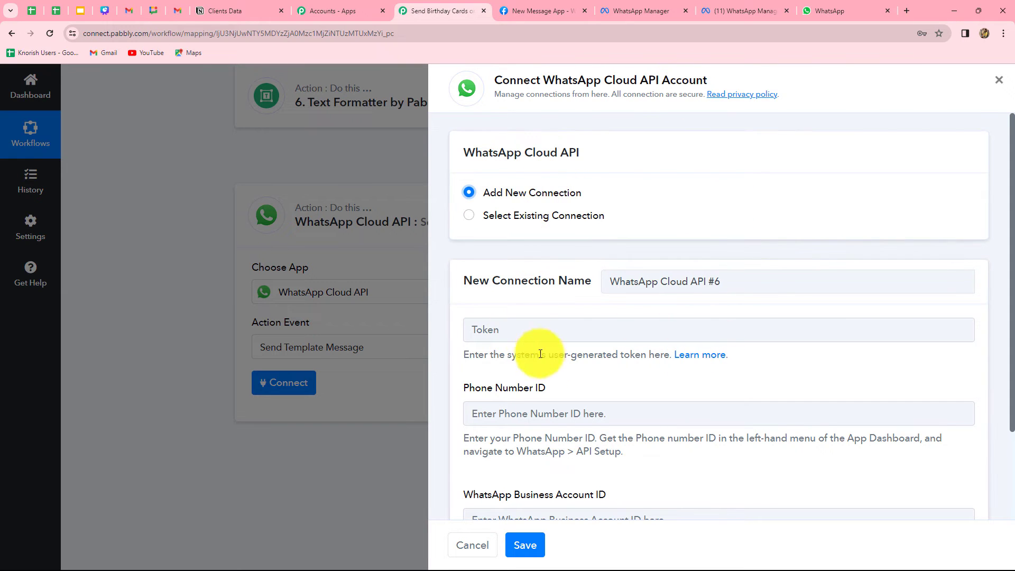
{"action": "scroll", "coordinate": [537, 356], "scroll_direction": "down", "scroll_amount": 2}
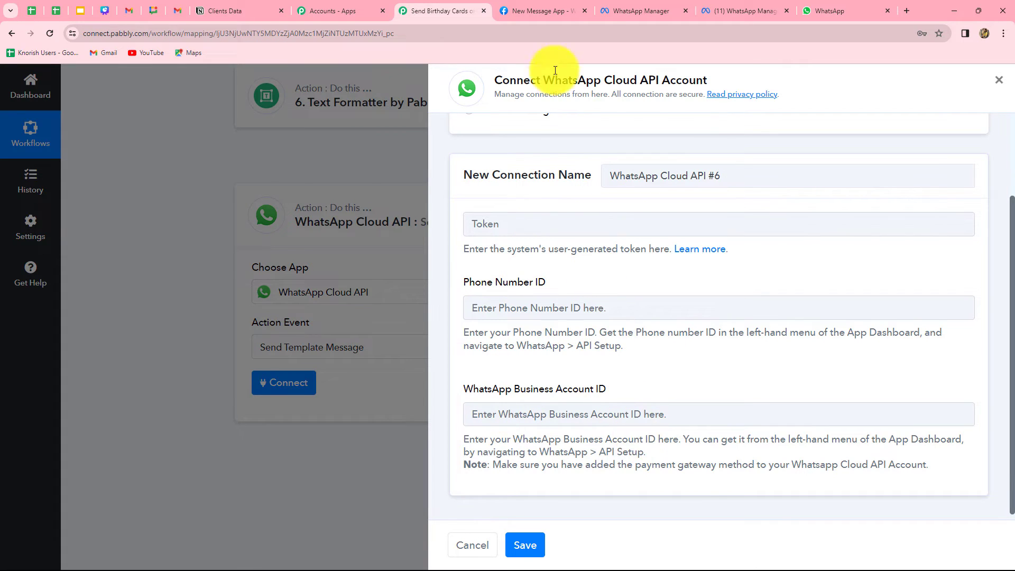
- Copy the temporary access token from the API Setup page in Meta for Developers and paste it as the Pabbly connection's token
{"action": "left_click", "coordinate": [535, 13]}
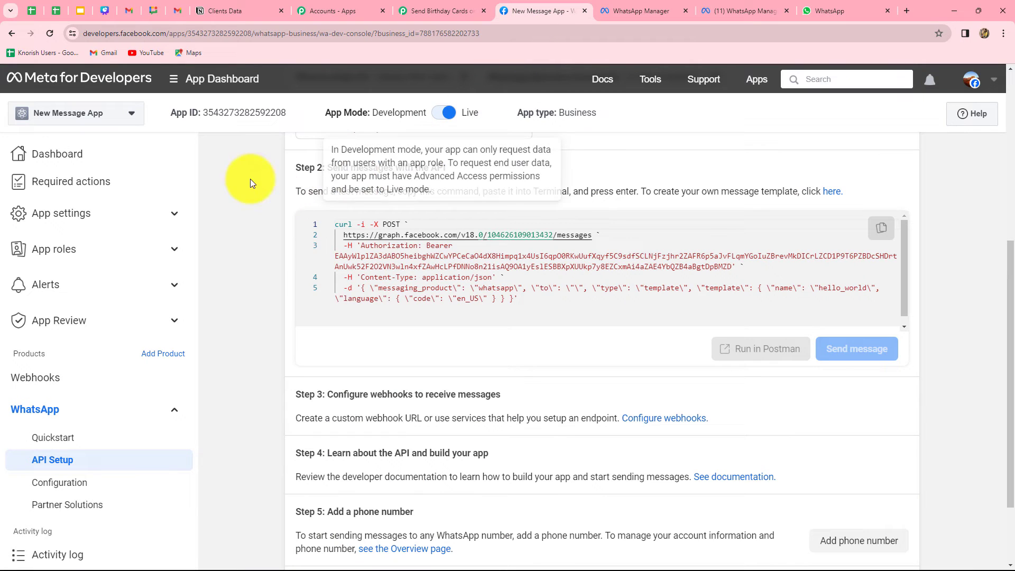
{"action": "left_click", "coordinate": [69, 461]}
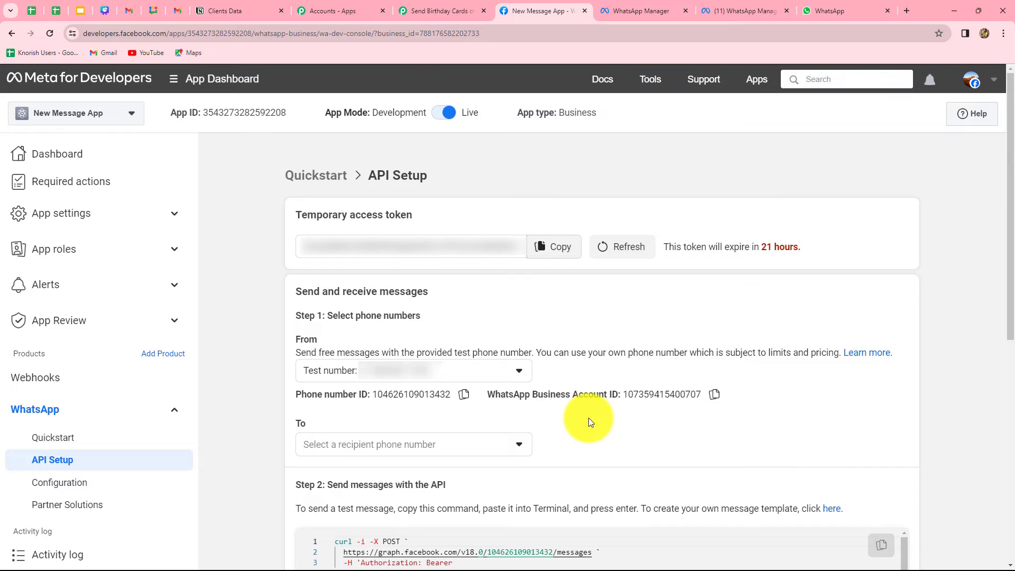
{"action": "left_click", "coordinate": [559, 252]}
{"action": "left_click", "coordinate": [442, 11]}
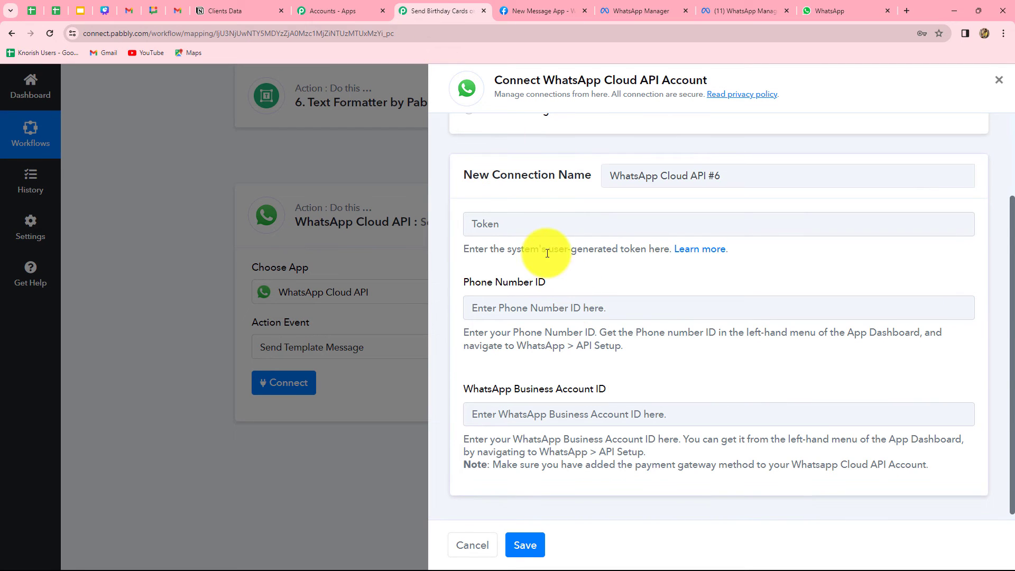
{"action": "left_click", "coordinate": [533, 223]}
{"action": "key", "text": "ctrl+v"}
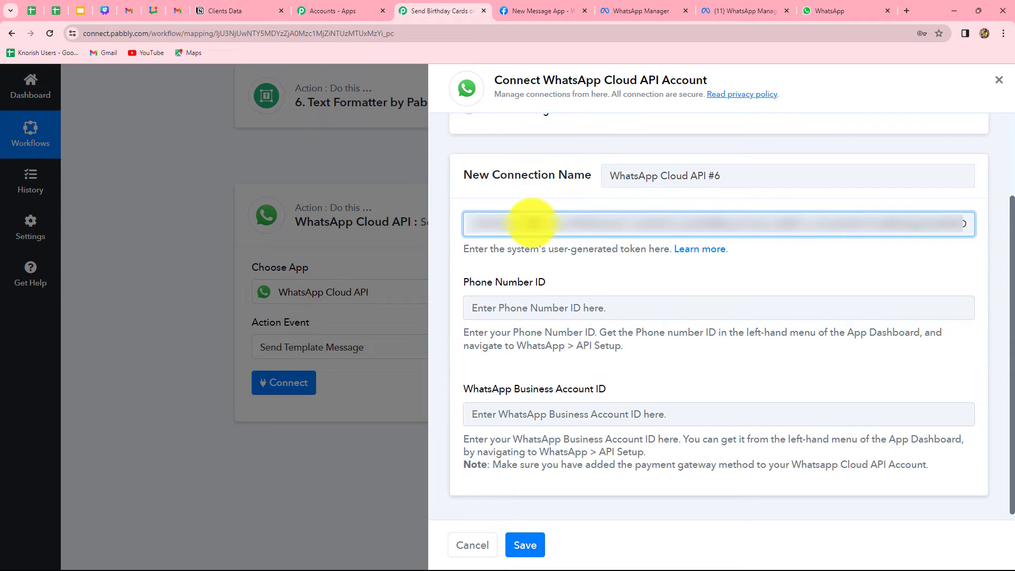
- Copy the phone number ID from Meta's API Setup page into the connection's Phone Number ID field in Pabbly Connect
{"action": "left_click", "coordinate": [536, 15]}
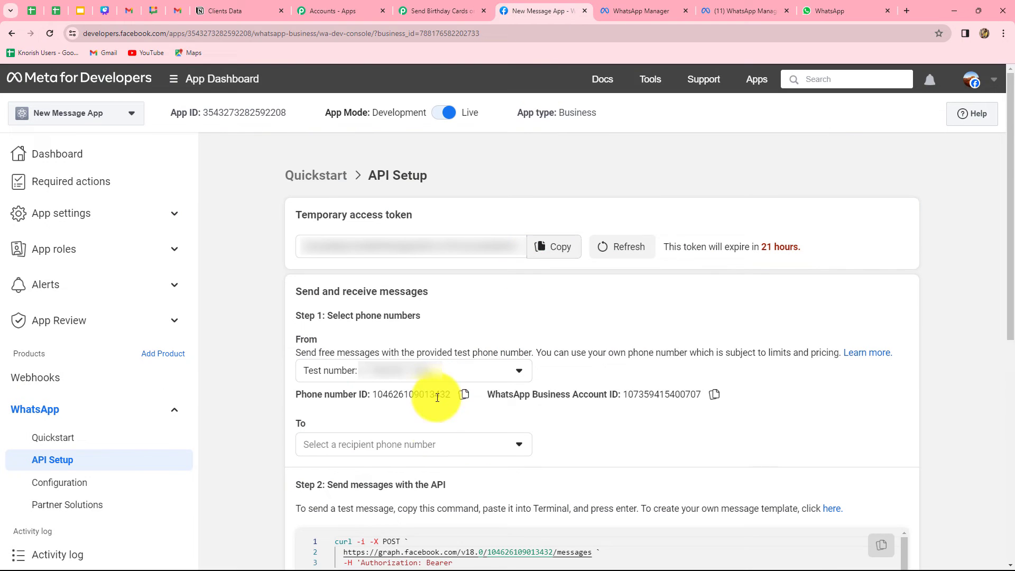
{"action": "left_click", "coordinate": [464, 396]}
{"action": "left_click", "coordinate": [439, 11]}
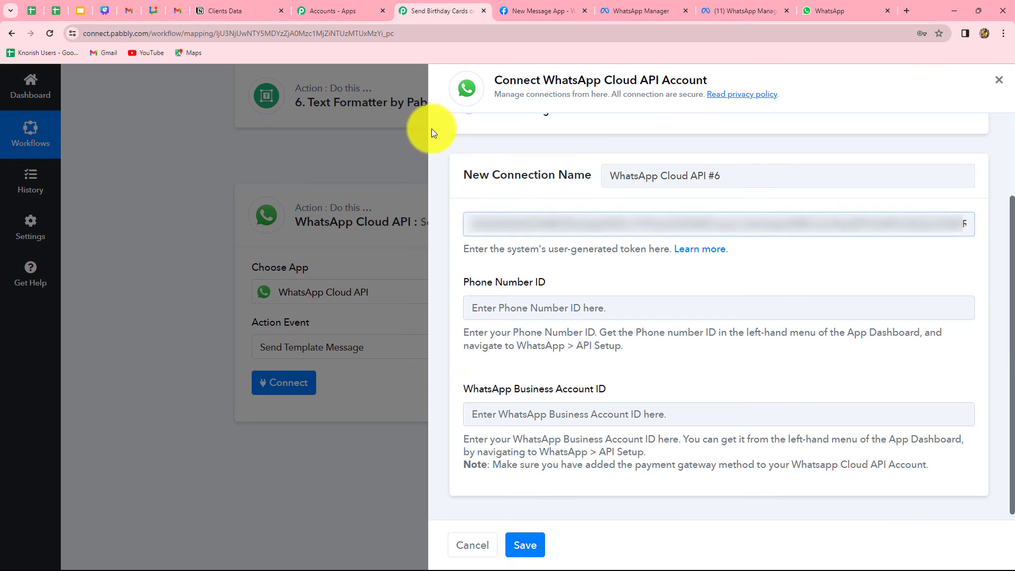
{"action": "left_click", "coordinate": [507, 316]}
{"action": "key", "text": "ctrl+v"}
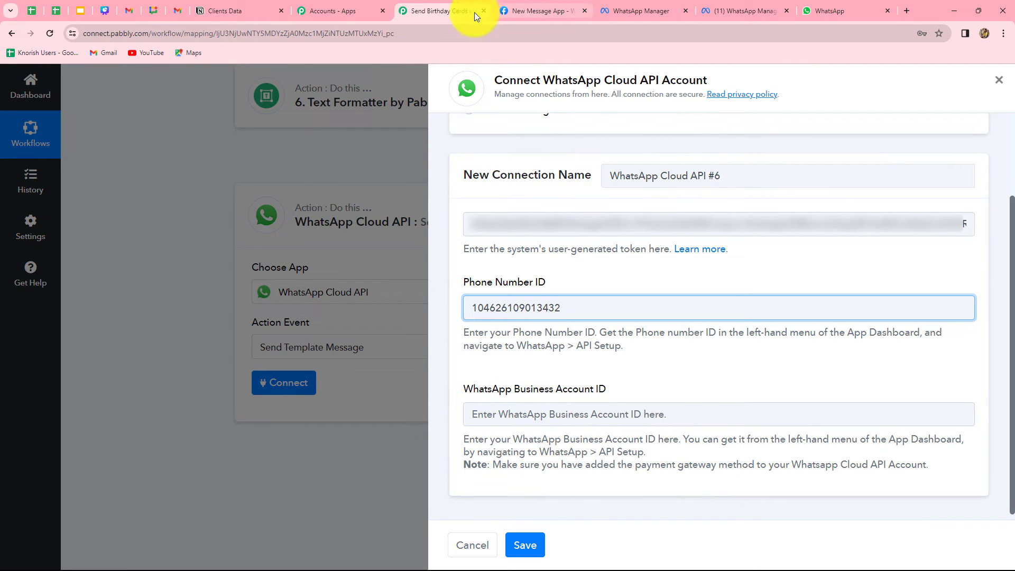
- Copy the WhatsApp Business Account ID from Meta's API Setup page into the Pabbly connection form and save the connection
{"action": "left_click", "coordinate": [525, 9]}
{"action": "left_click", "coordinate": [715, 395]}
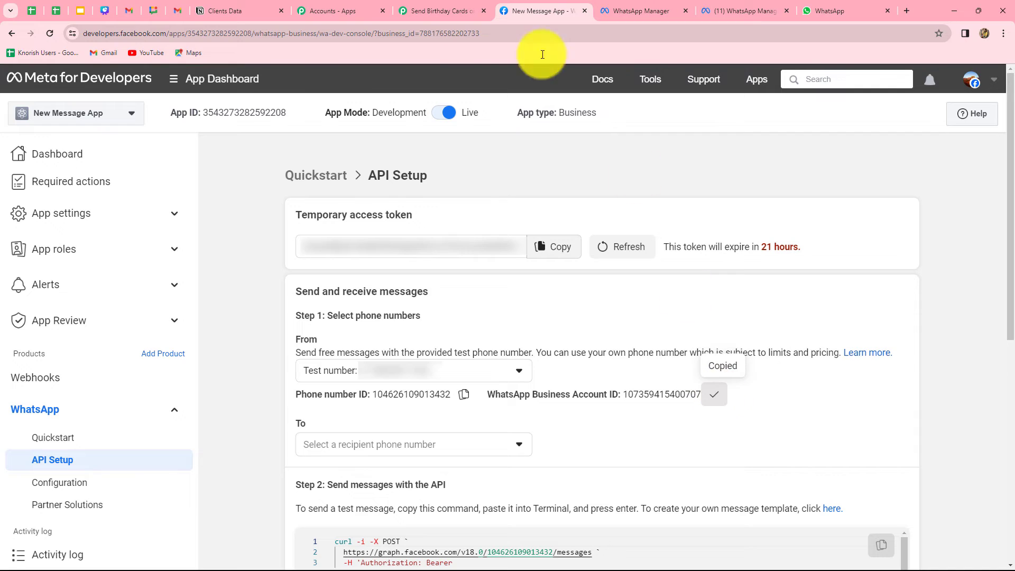
{"action": "left_click", "coordinate": [439, 11]}
{"action": "left_click", "coordinate": [503, 413]}
{"action": "key", "text": "ctrl+v"}
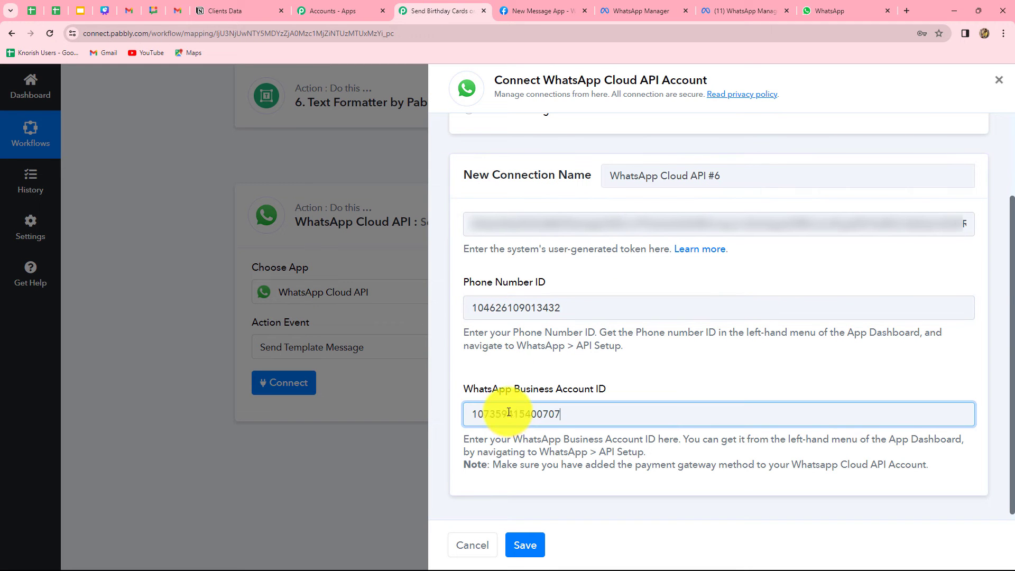
{"action": "left_click", "coordinate": [535, 544]}
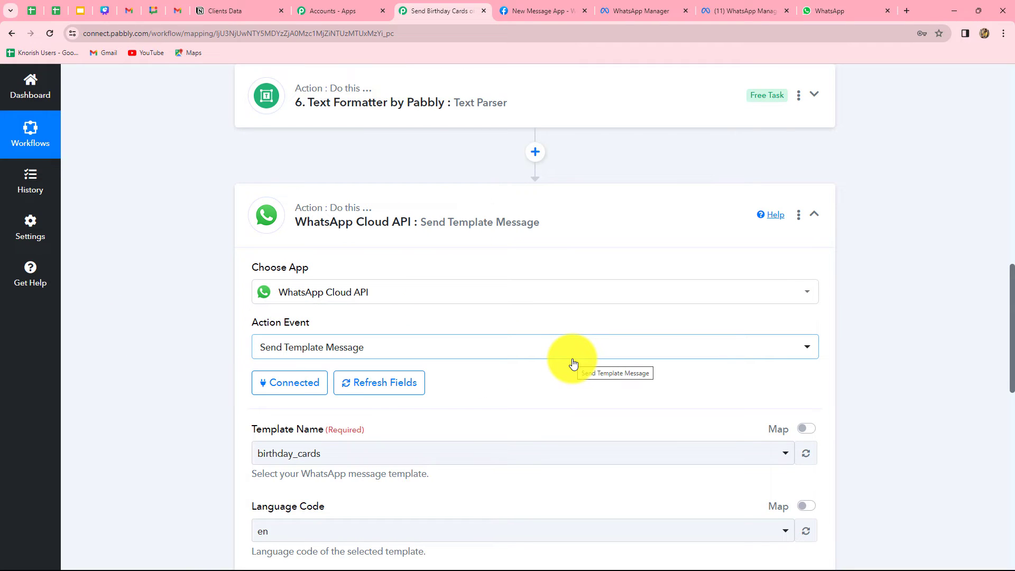
- Review the action's template fields, and examine the birthday_cards template's details and message preview in WhatsApp Manager
{"action": "scroll", "coordinate": [574, 363], "scroll_direction": "down", "scroll_amount": 8}
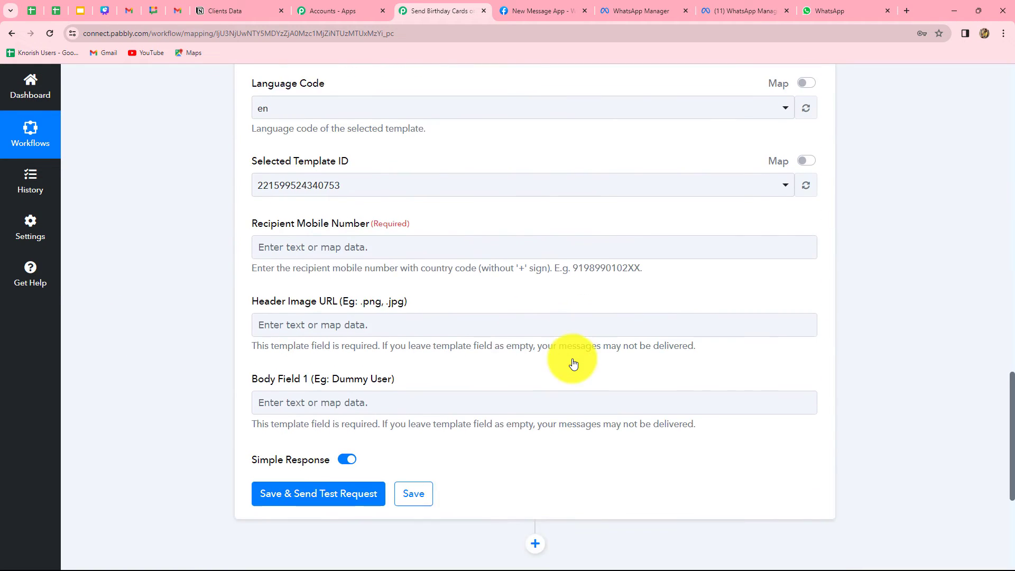
{"action": "scroll", "coordinate": [575, 363], "scroll_direction": "up", "scroll_amount": 4}
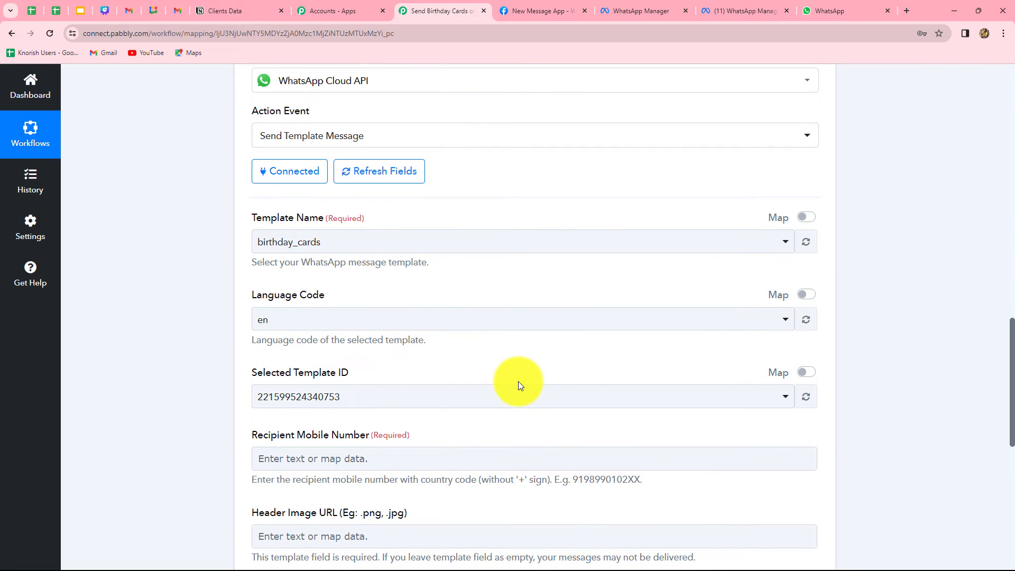
{"action": "scroll", "coordinate": [518, 381], "scroll_direction": "down", "scroll_amount": 4}
{"action": "scroll", "coordinate": [518, 382], "scroll_direction": "up", "scroll_amount": 4}
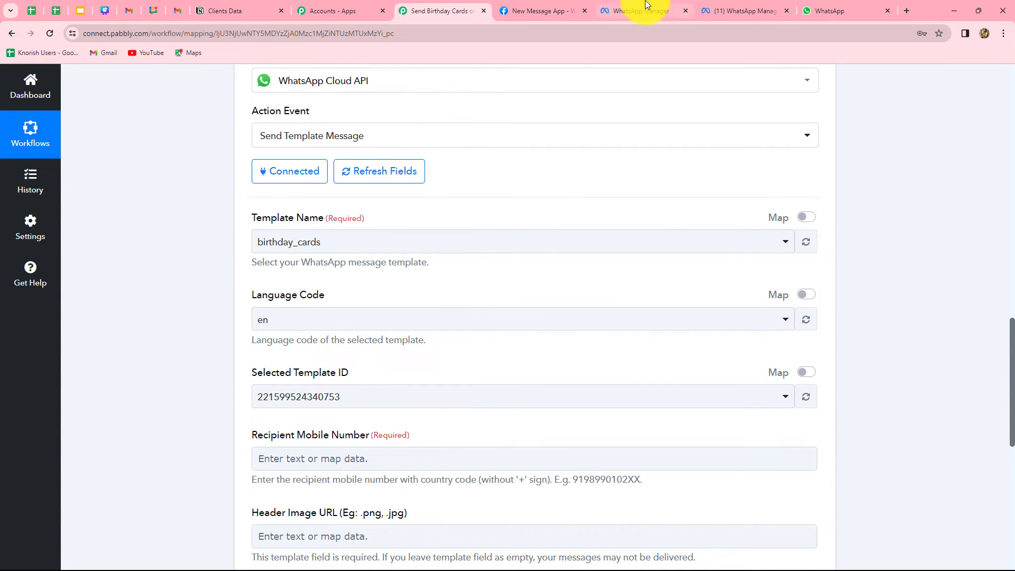
{"action": "left_click", "coordinate": [550, 10]}
{"action": "scroll", "coordinate": [683, 380], "scroll_direction": "down", "scroll_amount": 4}
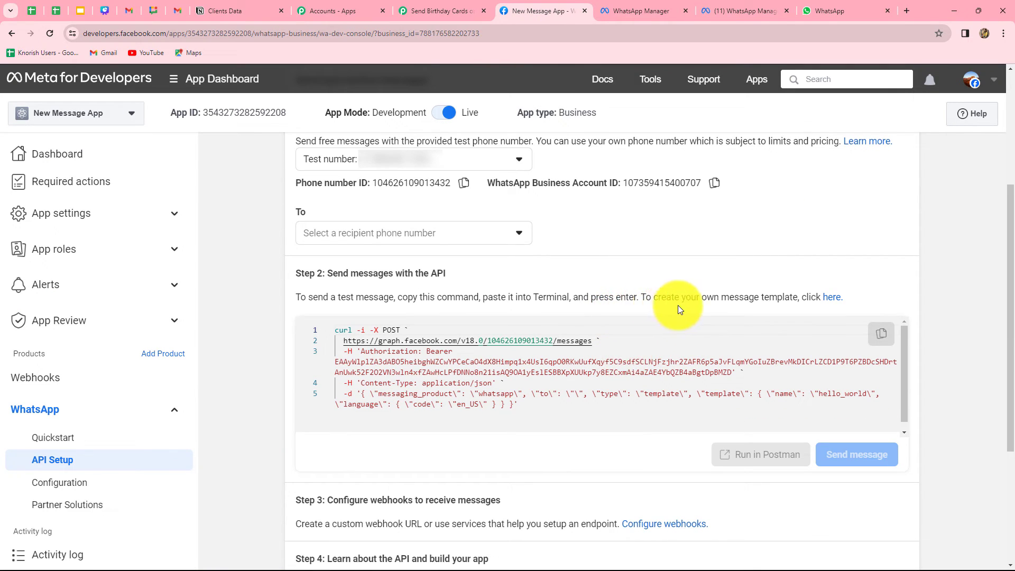
{"action": "left_click", "coordinate": [834, 297]}
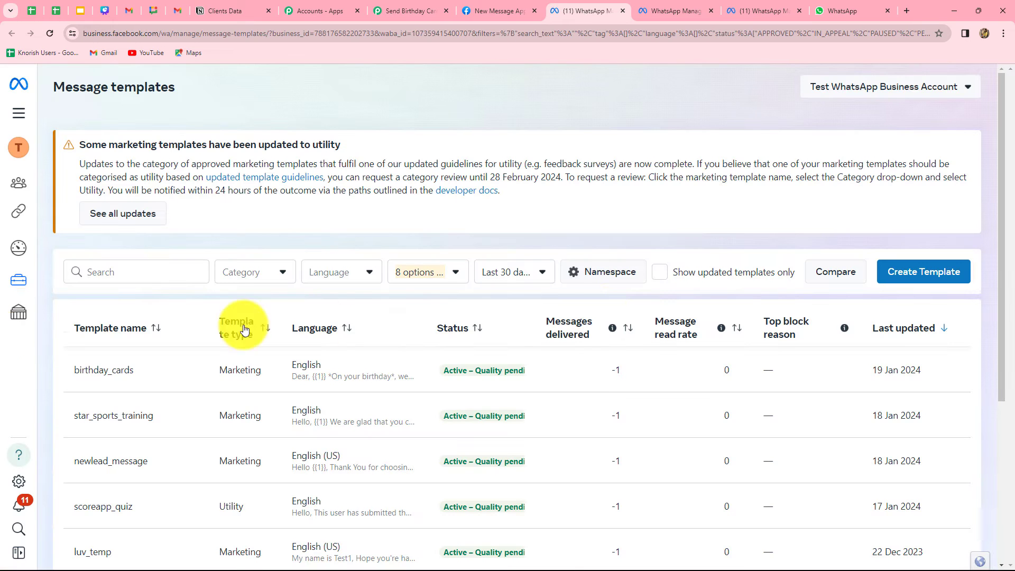
{"action": "scroll", "coordinate": [659, 454], "scroll_direction": "down", "scroll_amount": 5}
{"action": "scroll", "coordinate": [661, 455], "scroll_direction": "up", "scroll_amount": 4}
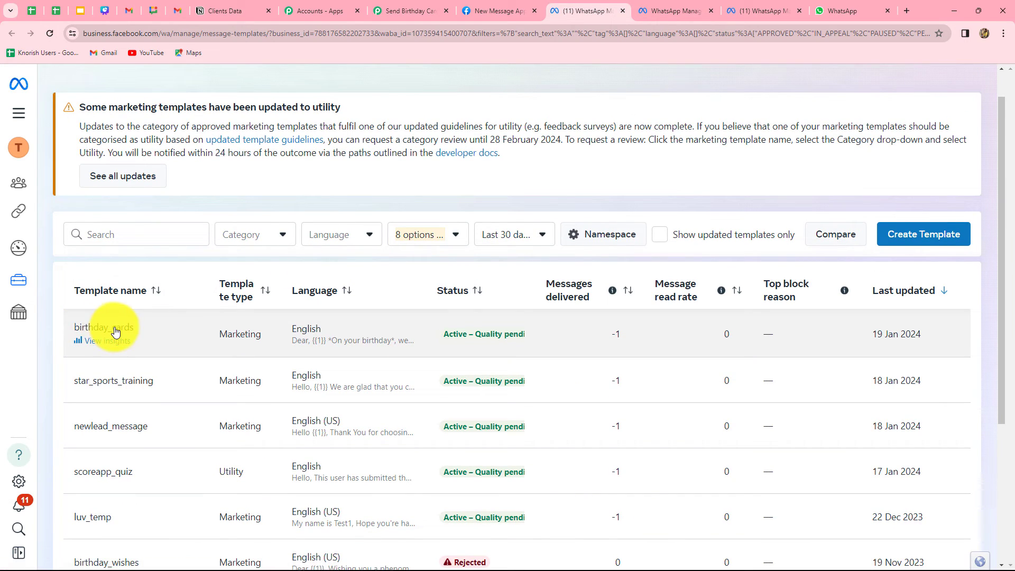
{"action": "left_click", "coordinate": [119, 330]}
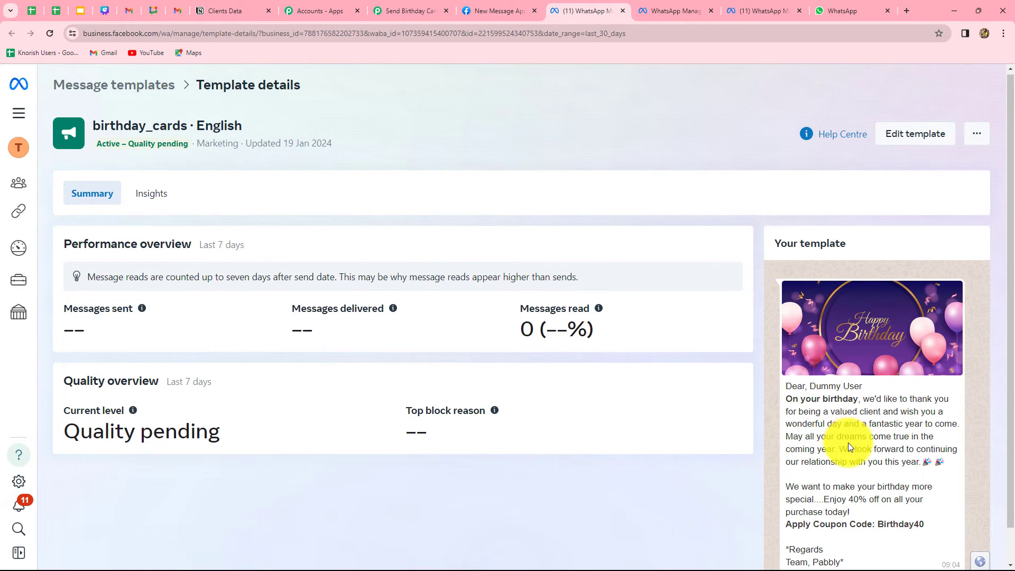
{"action": "scroll", "coordinate": [846, 444], "scroll_direction": "down", "scroll_amount": 1}
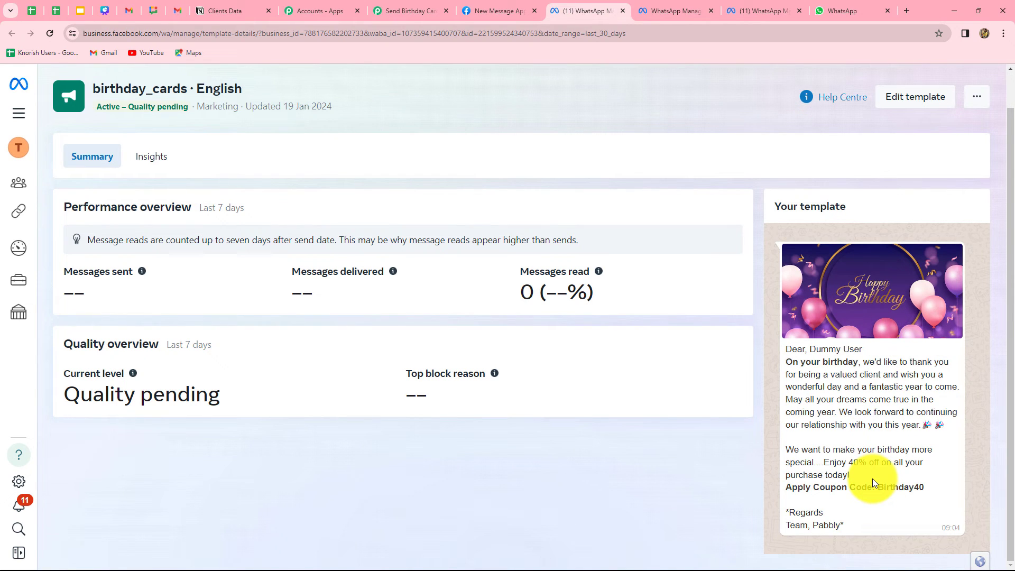
- Examine the category, name and languages sections of WhatsApp Manager's new message template form, and return to the Pabbly Connect workflow
{"action": "left_click", "coordinate": [687, 10]}
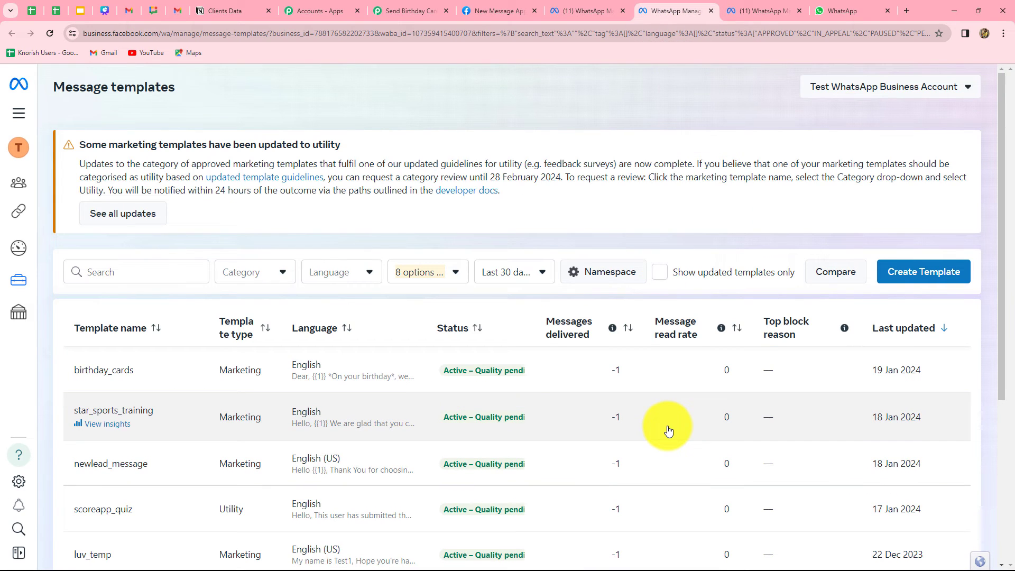
{"action": "left_click", "coordinate": [908, 271]}
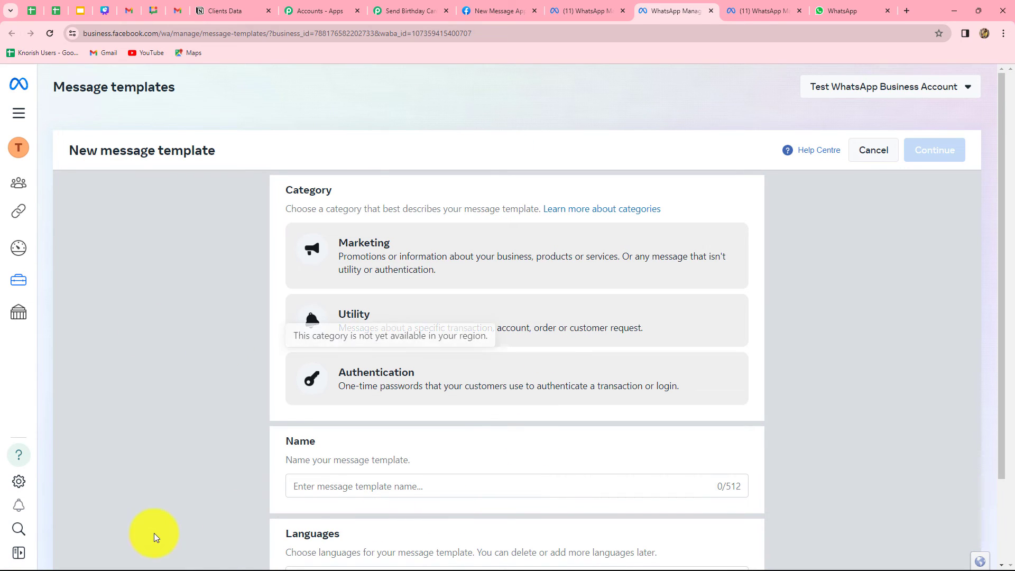
{"action": "scroll", "coordinate": [152, 487], "scroll_direction": "down", "scroll_amount": 3}
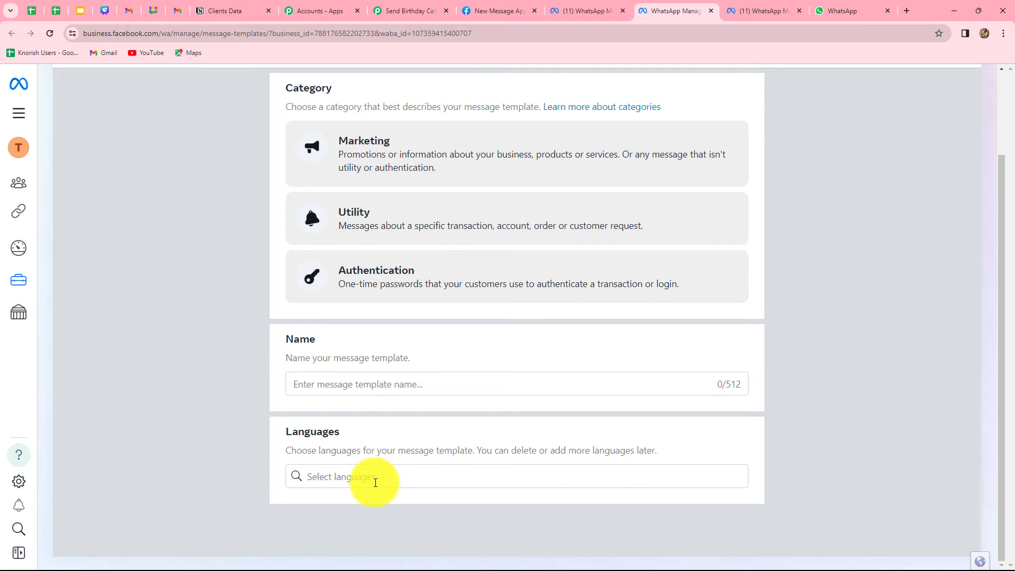
{"action": "scroll", "coordinate": [608, 477], "scroll_direction": "up", "scroll_amount": 3}
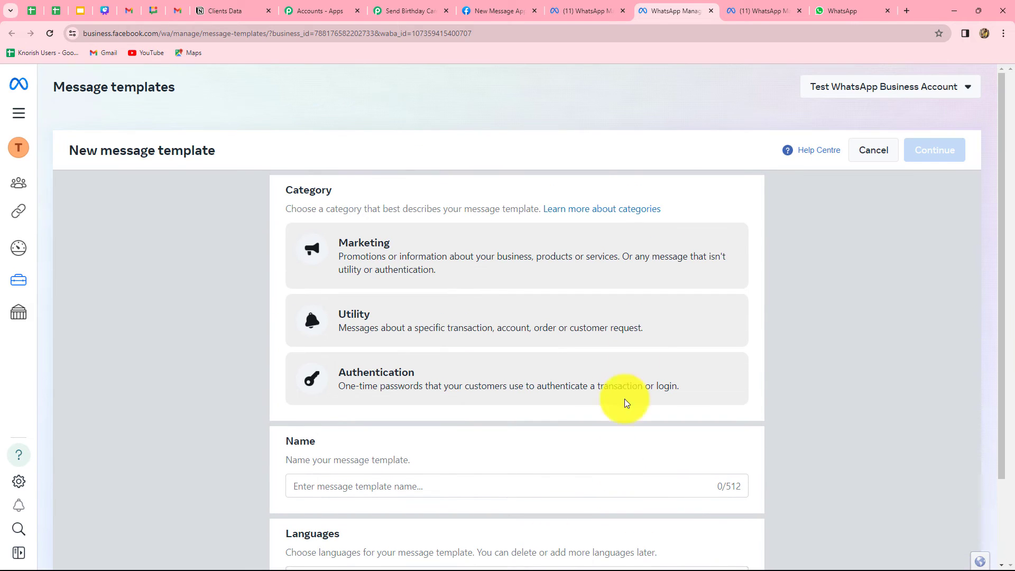
{"action": "left_click", "coordinate": [711, 11]}
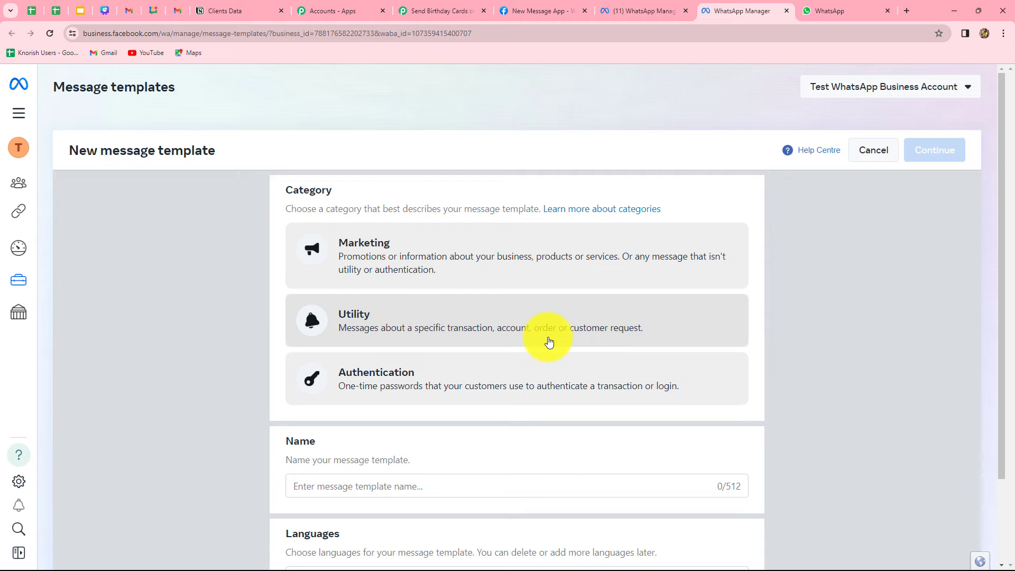
{"action": "scroll", "coordinate": [550, 342], "scroll_direction": "down", "scroll_amount": 2}
{"action": "scroll", "coordinate": [550, 342], "scroll_direction": "up", "scroll_amount": 2}
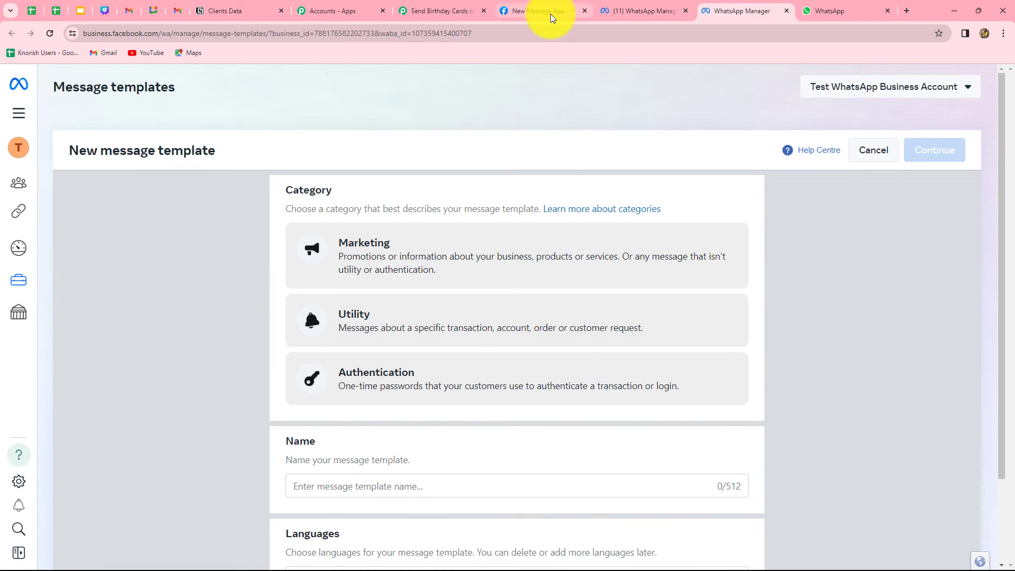
{"action": "mouse_move", "coordinate": [551, 18]}
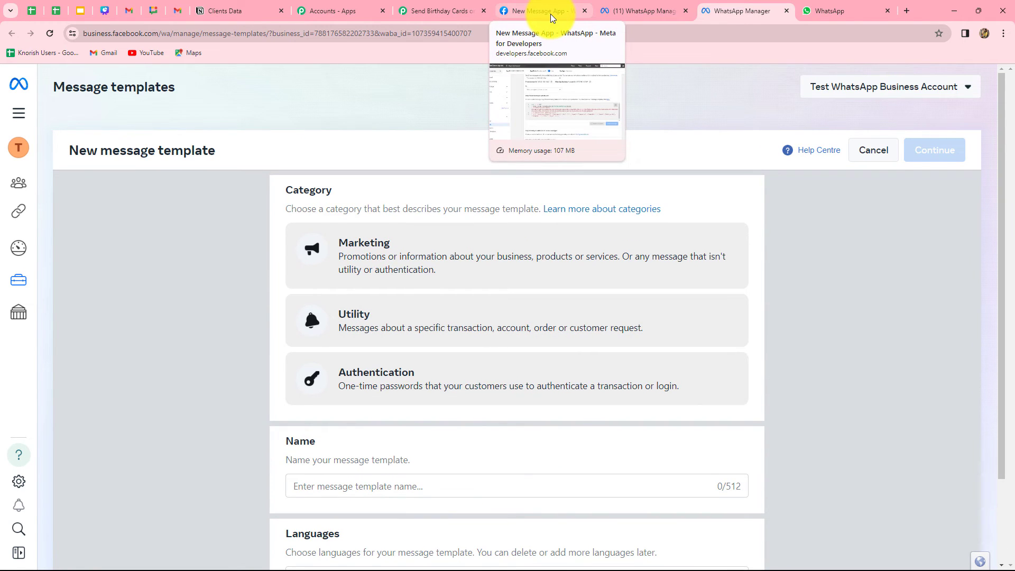
{"action": "left_click", "coordinate": [446, 10]}
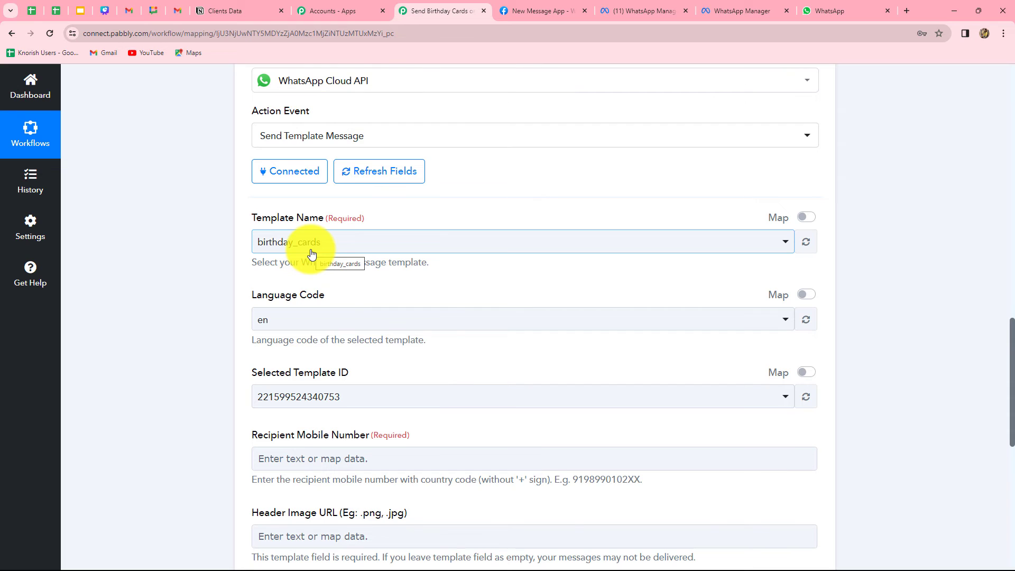
- Map the Recipient Mobile Number field to Properties Phone Number Number from the Iterator step's data
{"action": "scroll", "coordinate": [334, 333], "scroll_direction": "down", "scroll_amount": 2}
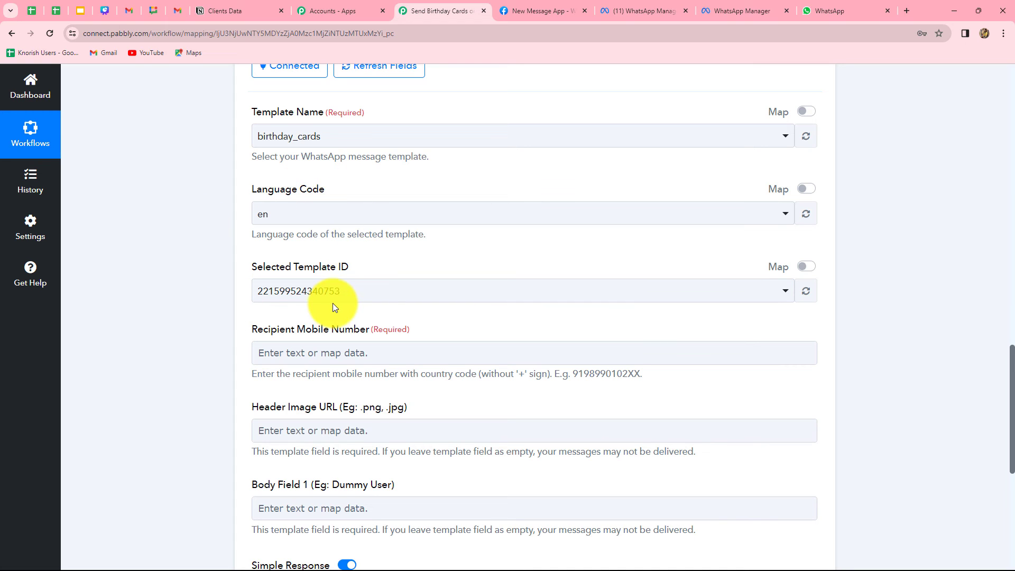
{"action": "scroll", "coordinate": [333, 308], "scroll_direction": "down", "scroll_amount": 3}
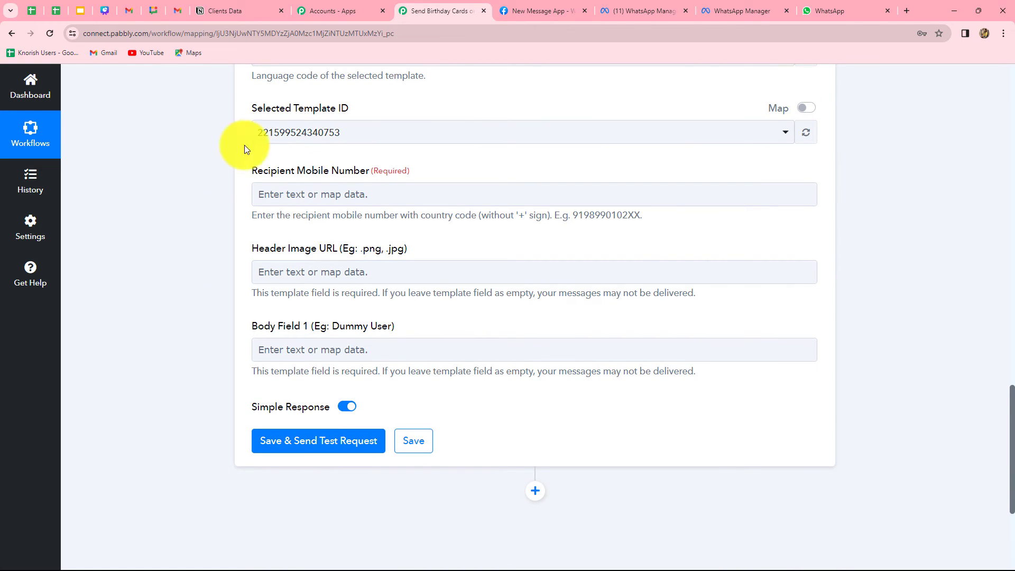
{"action": "left_click", "coordinate": [346, 195]}
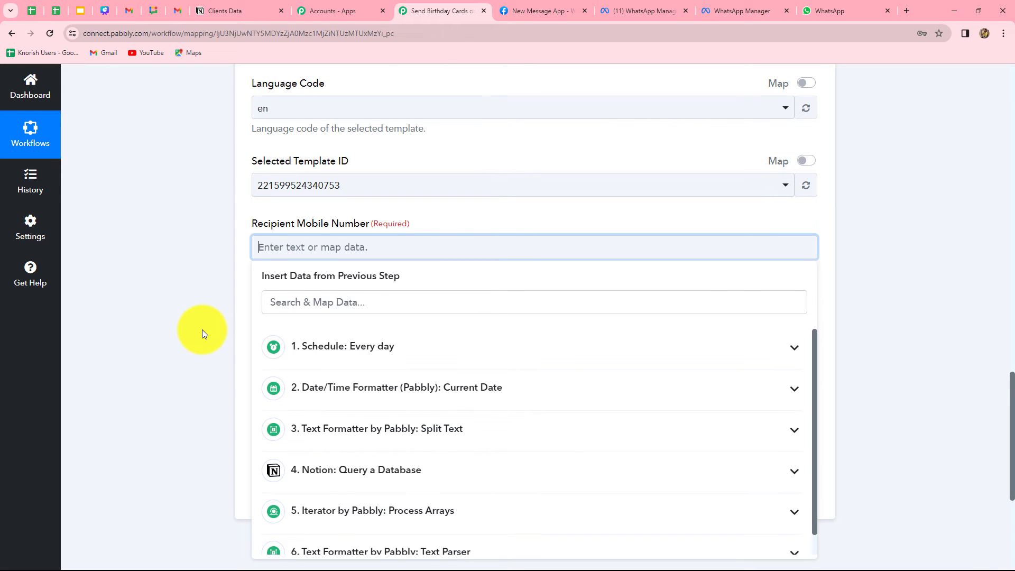
{"action": "scroll", "coordinate": [202, 329], "scroll_direction": "down", "scroll_amount": 3}
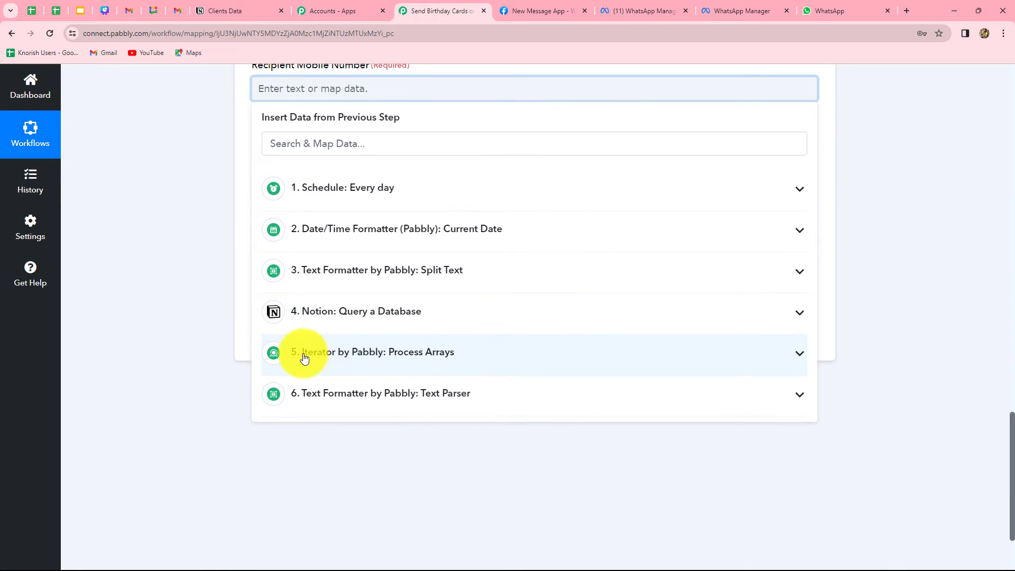
{"action": "left_click", "coordinate": [402, 354]}
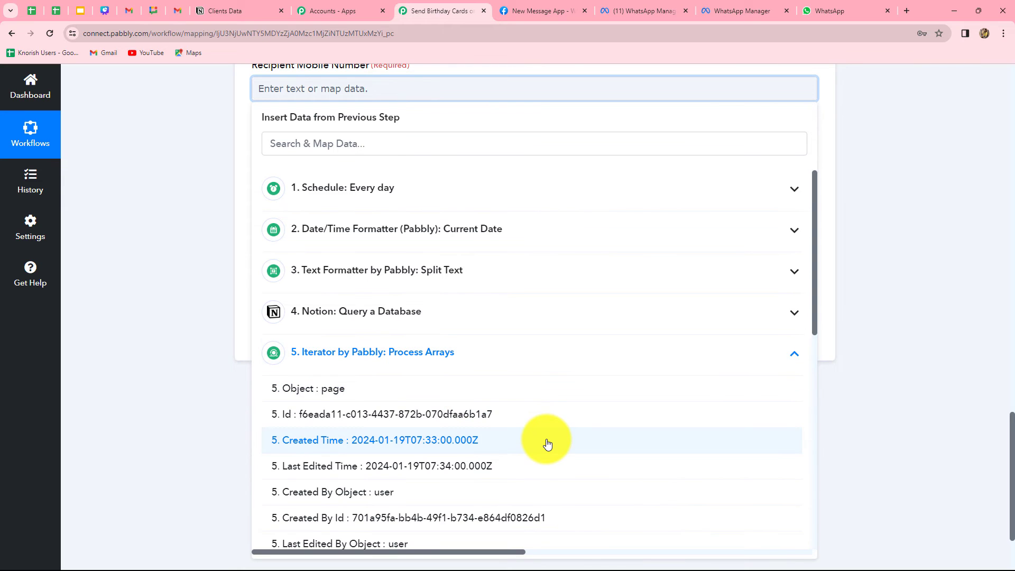
{"action": "scroll", "coordinate": [547, 441], "scroll_direction": "down", "scroll_amount": 5}
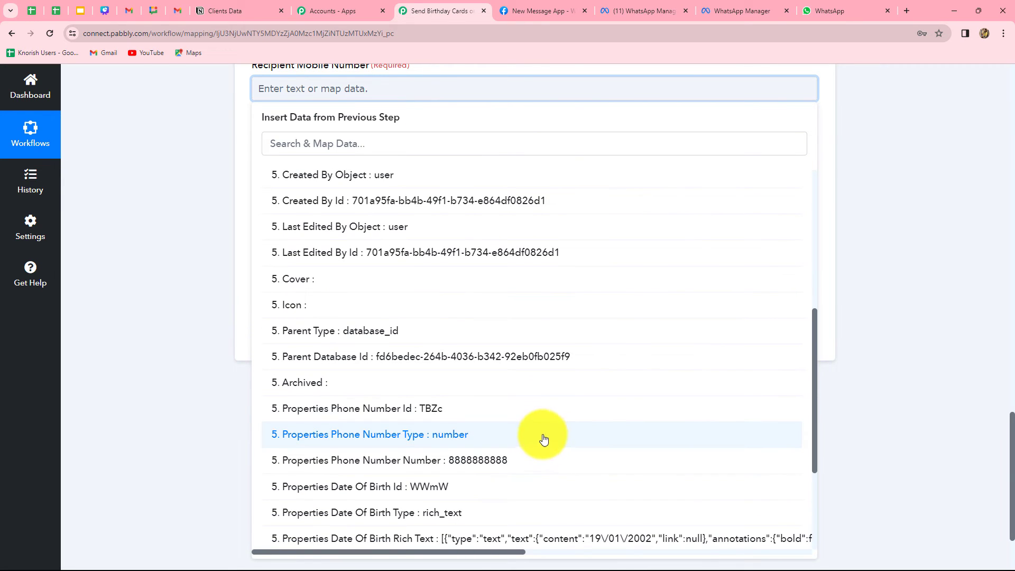
{"action": "left_click", "coordinate": [473, 462]}
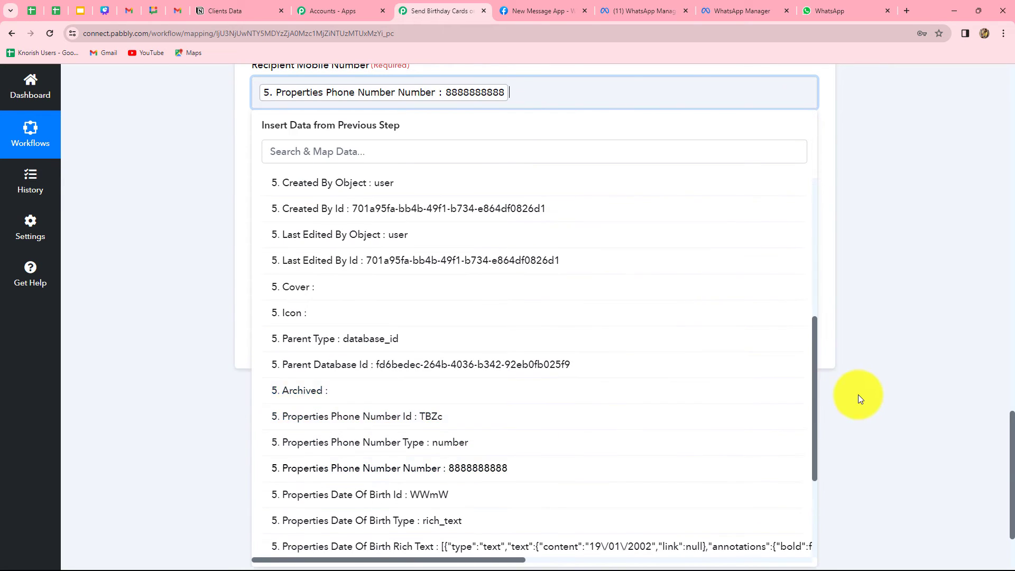
{"action": "left_click", "coordinate": [867, 371]}
{"action": "scroll", "coordinate": [264, 259], "scroll_direction": "up", "scroll_amount": 2}
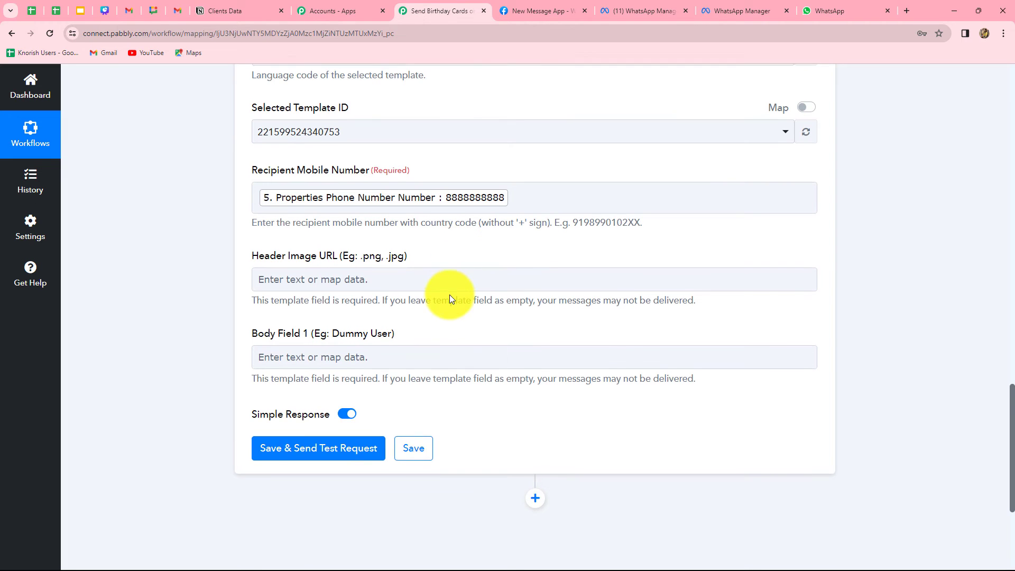
{"action": "scroll", "coordinate": [449, 294], "scroll_direction": "down", "scroll_amount": 2}
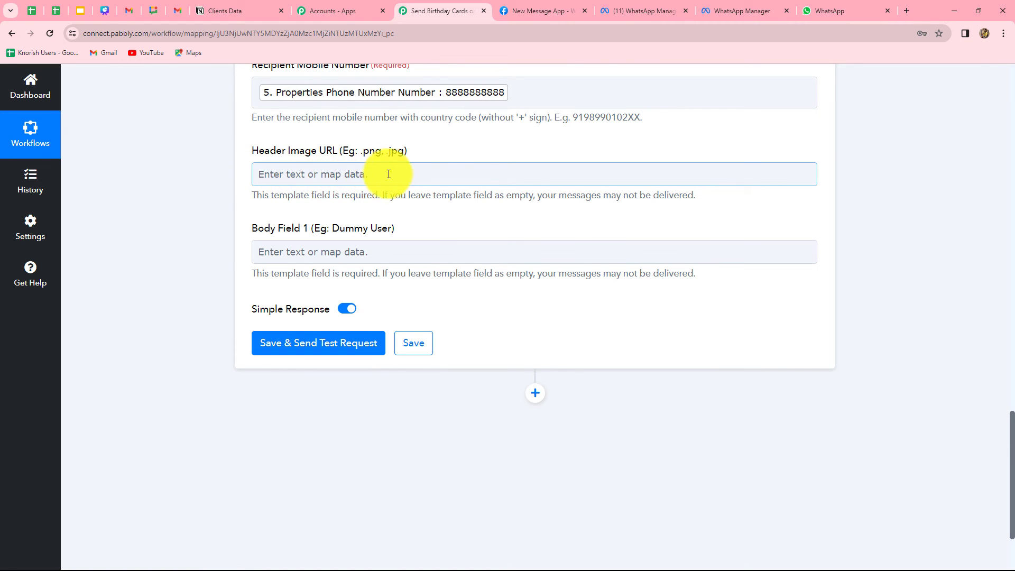
{"action": "left_click", "coordinate": [298, 178]}
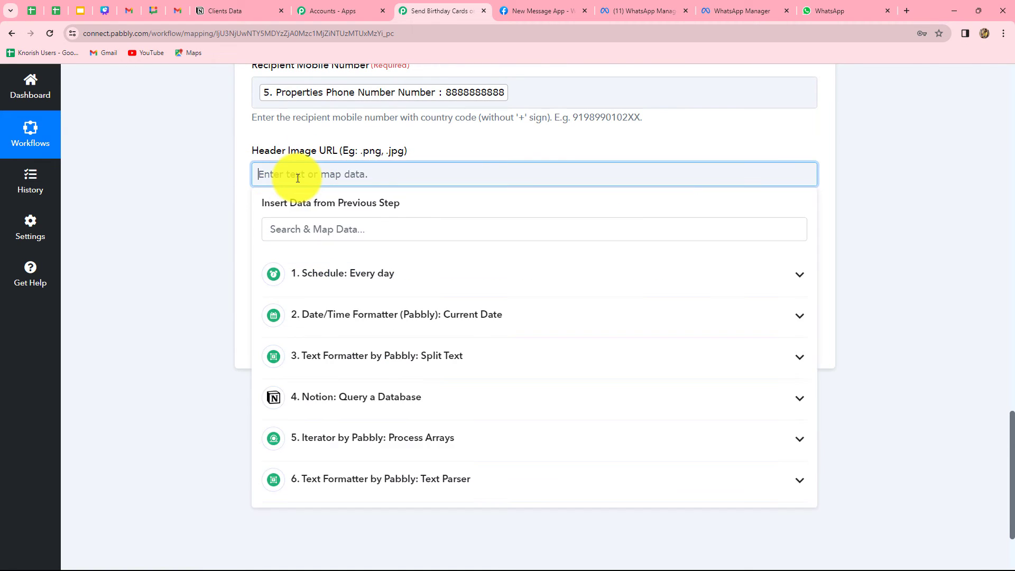
{"action": "type", "text": "https://img.freepik.com/free-vector/flat-golden-circle-balloons-birthday-background_52683-34659.jpg?size=626&ext=jpg&ga=GA1.1.632798143.1705536000&semt=sph"}
{"action": "left_click", "coordinate": [138, 255]}
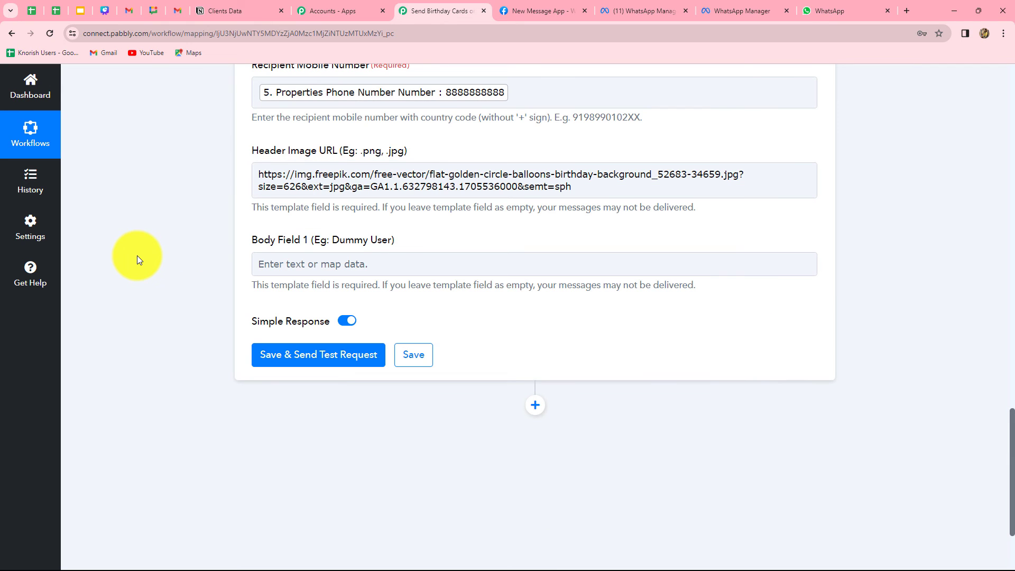
- Map Body Field 1 to the Result of the Text Formatter's Text Parser step, and save and send a test request
{"action": "left_click", "coordinate": [308, 263]}
{"action": "scroll", "coordinate": [460, 504], "scroll_direction": "down", "scroll_amount": 3}
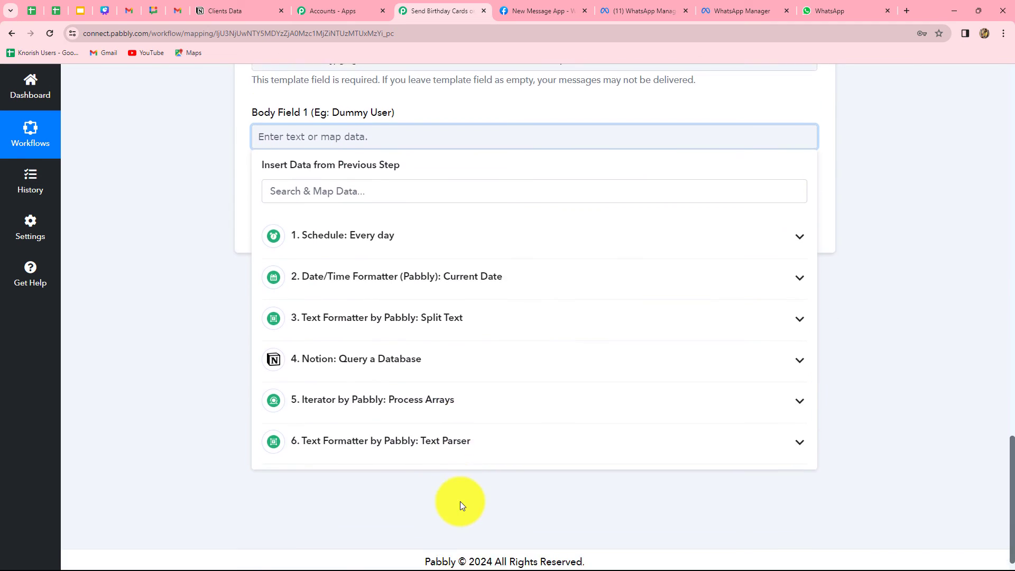
{"action": "left_click", "coordinate": [462, 440]}
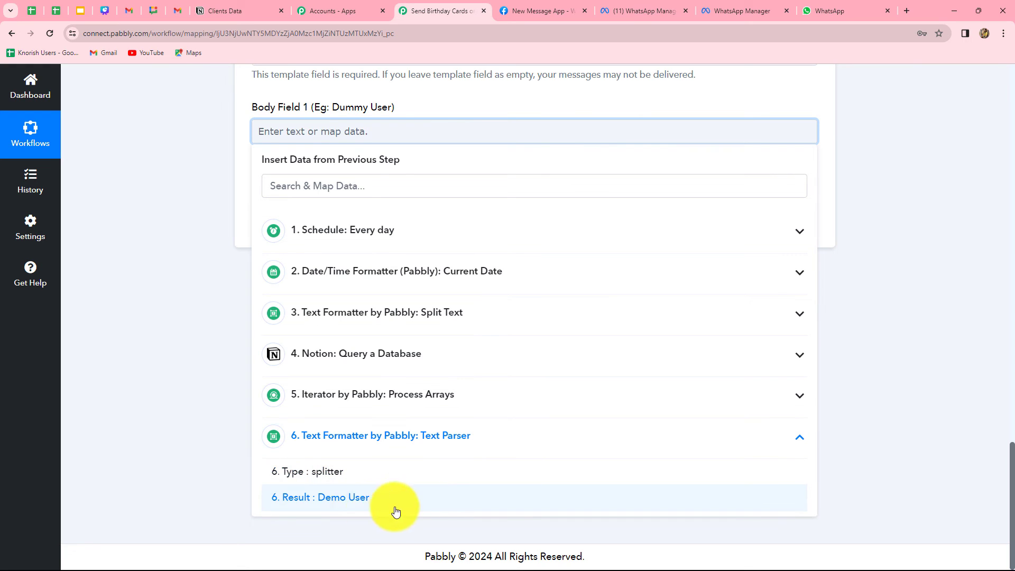
{"action": "left_click", "coordinate": [325, 506]}
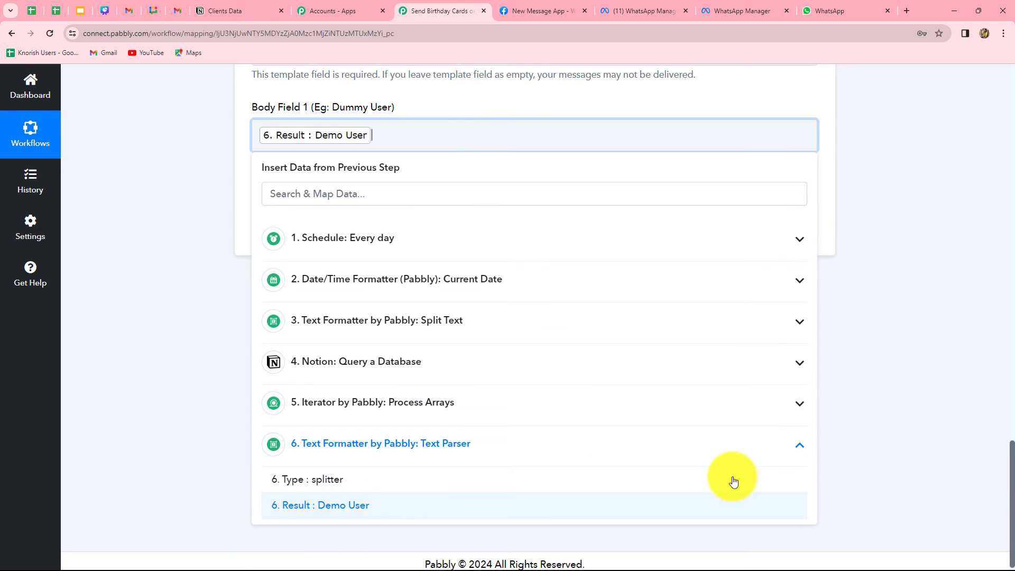
{"action": "left_click", "coordinate": [981, 405]}
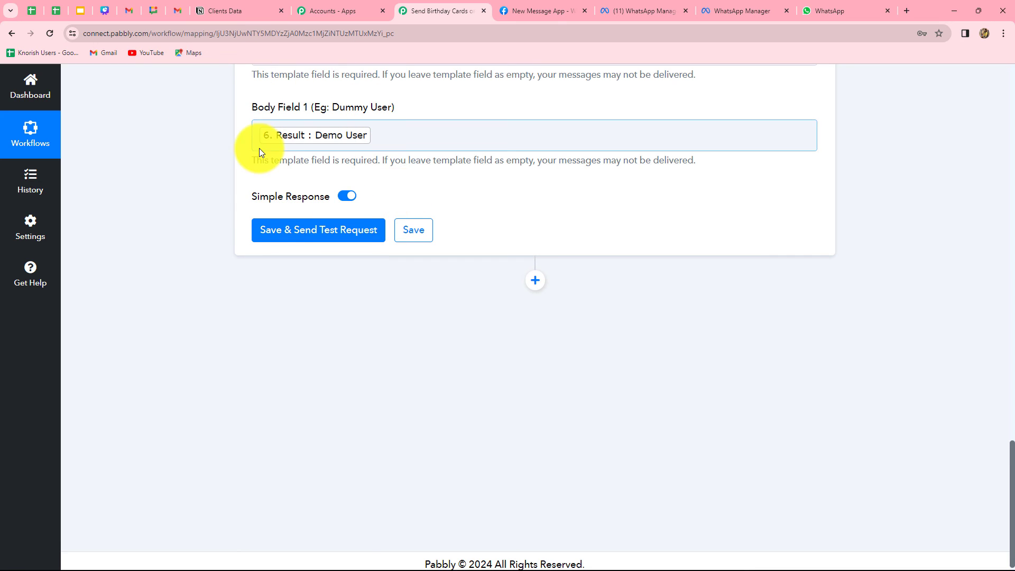
{"action": "left_click", "coordinate": [337, 241]}
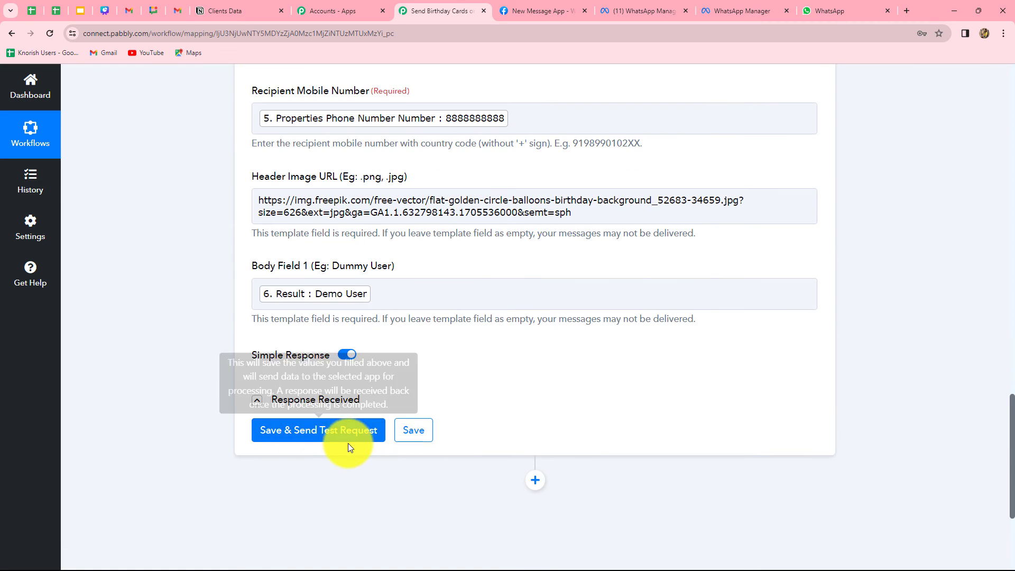
- Replace the mapped recipient mobile number with a real test phone number, and save and send the test request again
{"action": "scroll", "coordinate": [573, 449], "scroll_direction": "up", "scroll_amount": 5}
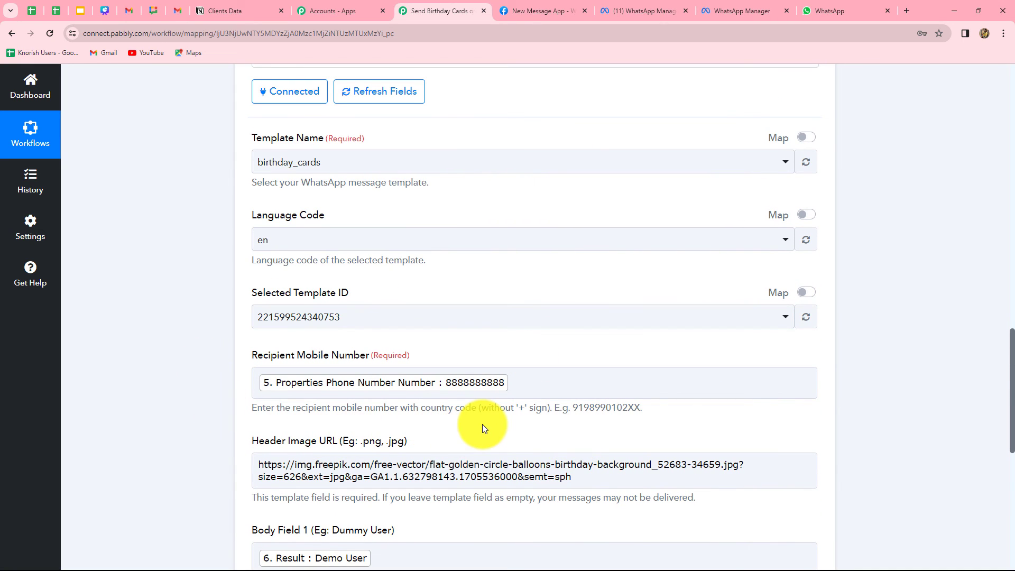
{"action": "left_click", "coordinate": [520, 380]}
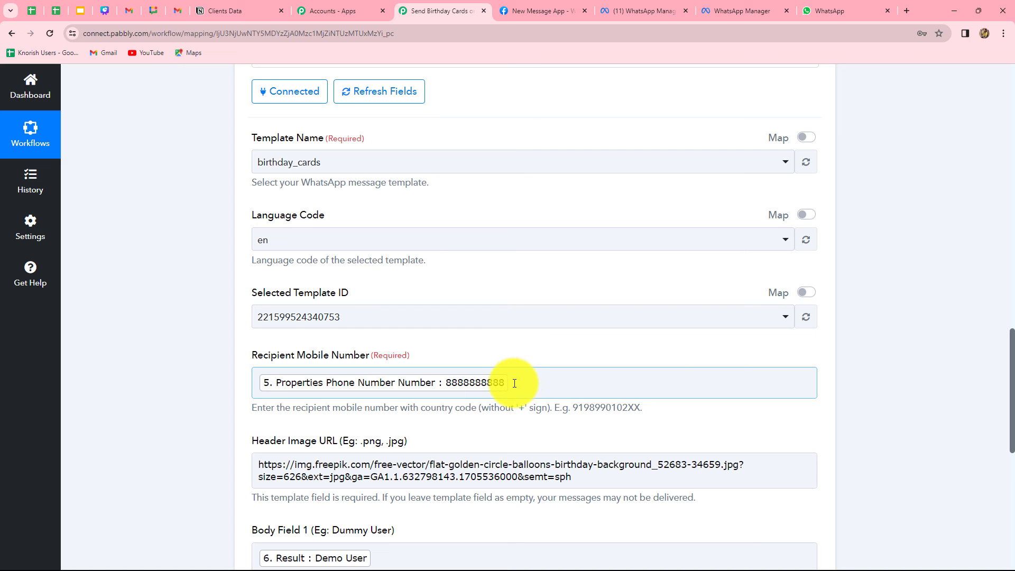
{"action": "left_click", "coordinate": [514, 383]}
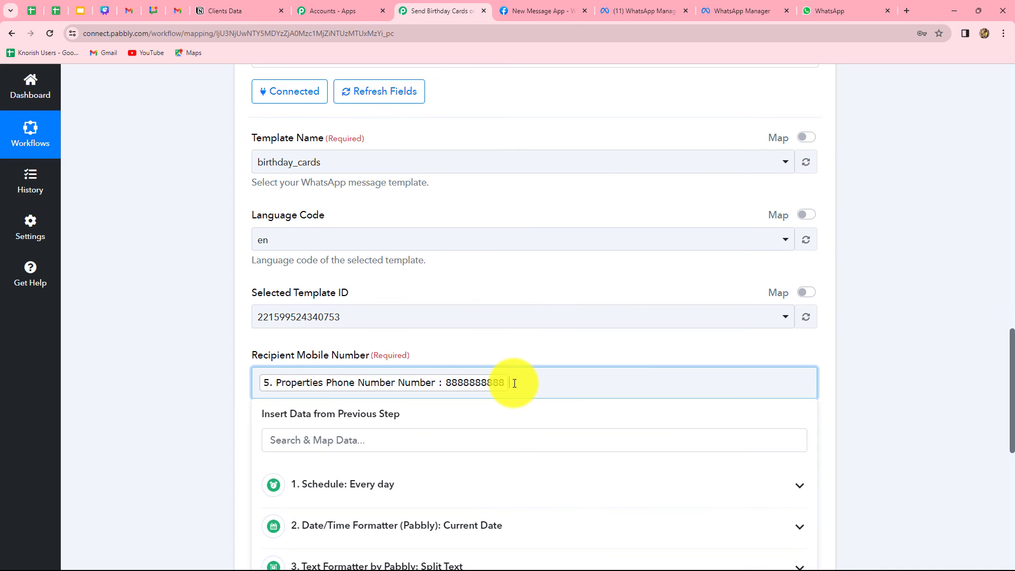
{"action": "key", "text": "BackSpace"}
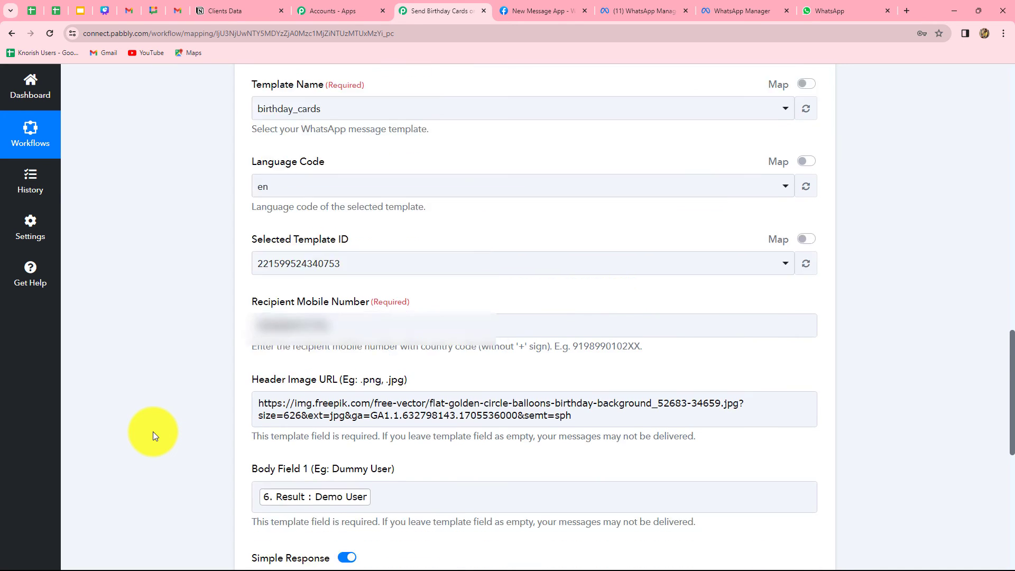
{"action": "scroll", "coordinate": [153, 431], "scroll_direction": "down", "scroll_amount": 3}
{"action": "scroll", "coordinate": [153, 432], "scroll_direction": "down", "scroll_amount": 2}
{"action": "left_click", "coordinate": [284, 371]}
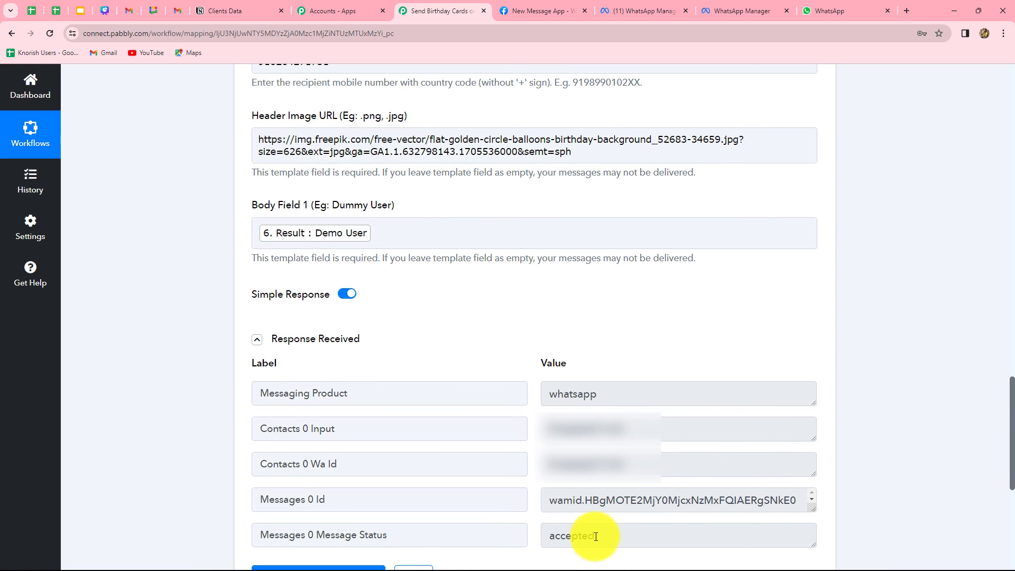
- Check the message status in the response, read the birthday card received in WhatsApp, and return to the Pabbly Connect workflow
{"action": "left_click_drag", "start_coordinate": [596, 536], "coordinate": [550, 537]}
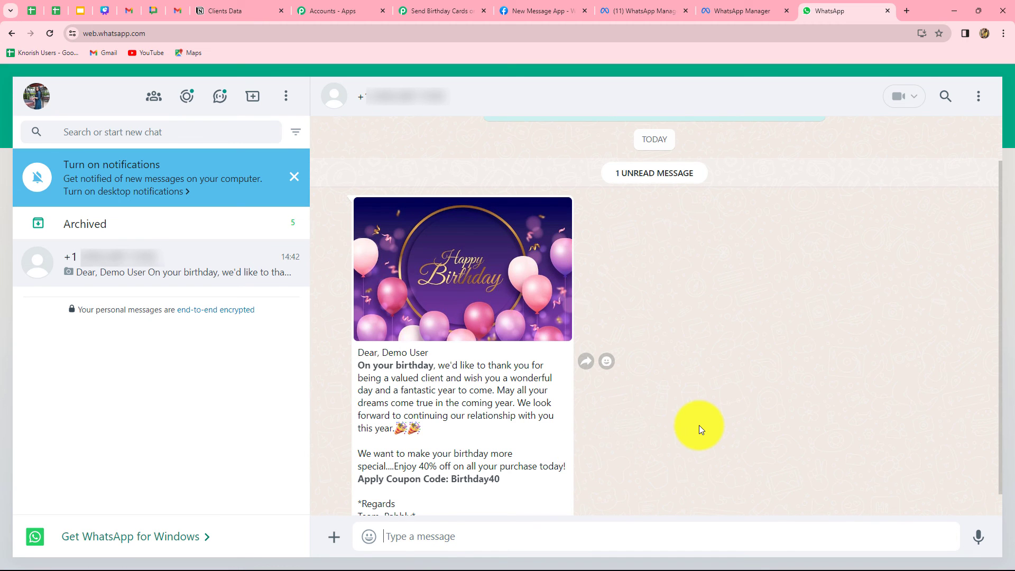
{"action": "scroll", "coordinate": [699, 426], "scroll_direction": "down", "scroll_amount": 1}
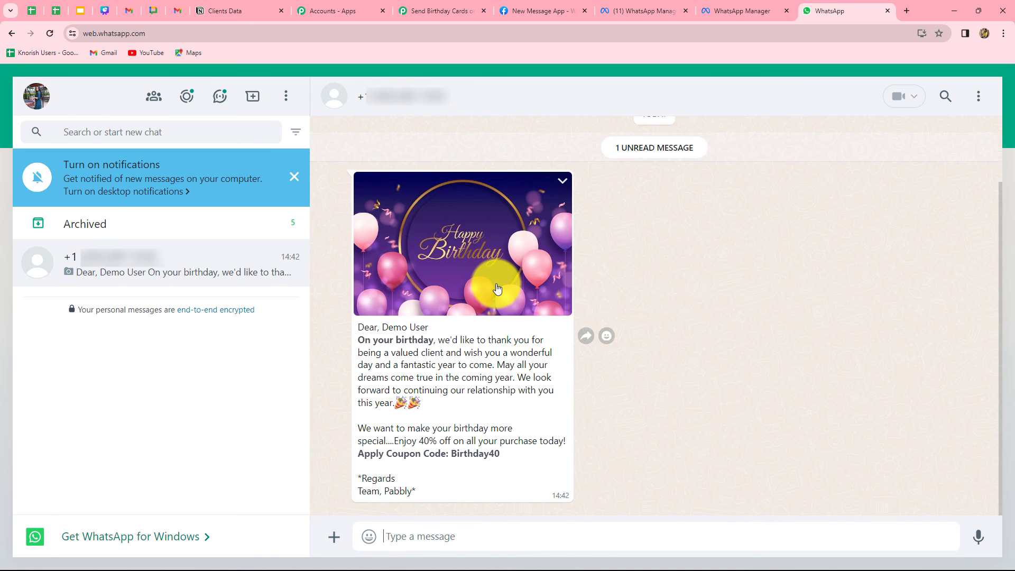
{"action": "left_click", "coordinate": [421, 12]}
- Collapse the WhatsApp Cloud API Send Template Message action in the workflow
{"action": "scroll", "coordinate": [941, 385], "scroll_direction": "up", "scroll_amount": 10}
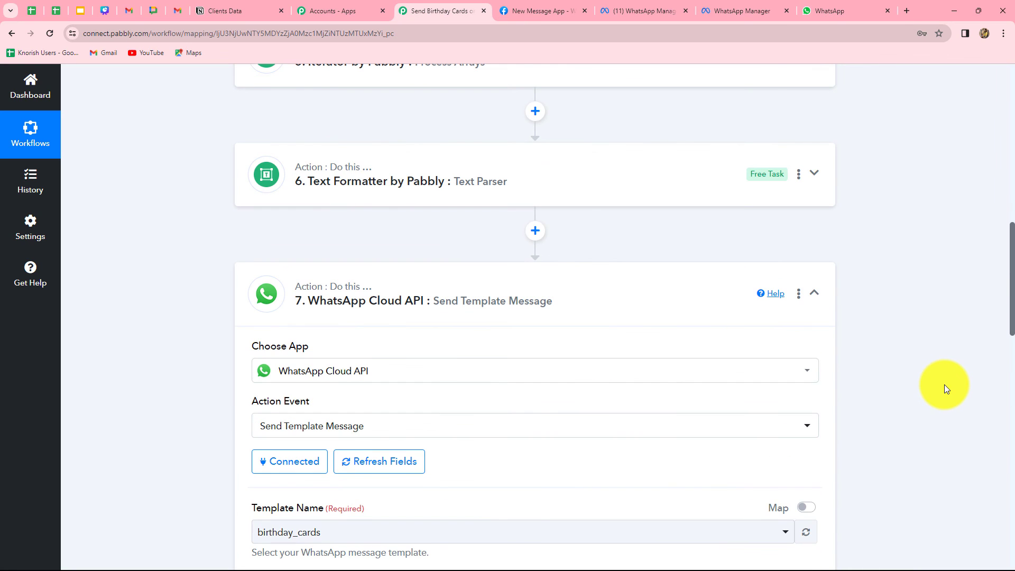
{"action": "left_click", "coordinate": [815, 296]}
{"action": "scroll", "coordinate": [338, 429], "scroll_direction": "down", "scroll_amount": 2}
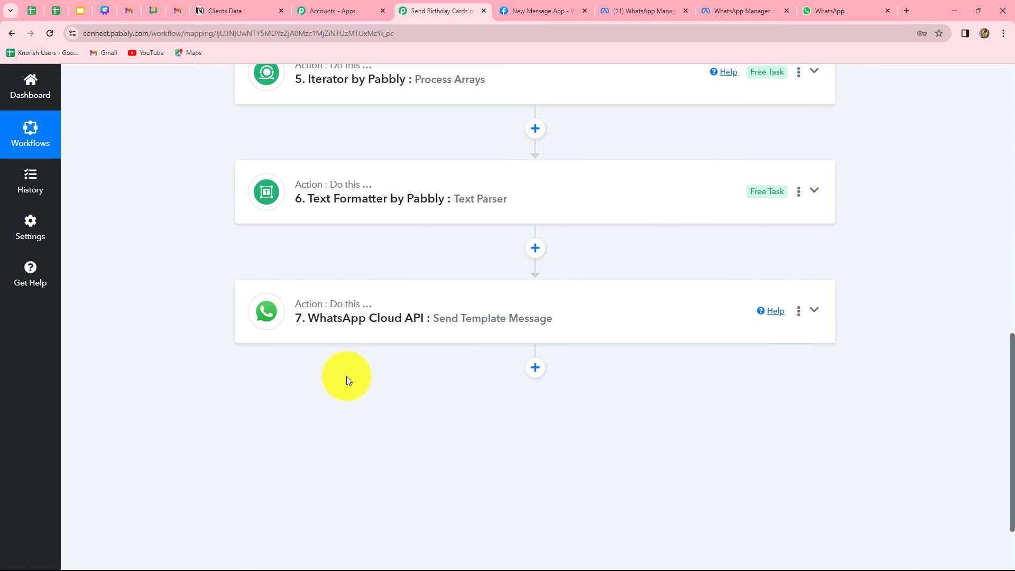
- Review all seven workflow steps, from the daily Schedule trigger to the WhatsApp Cloud API action
{"action": "scroll", "coordinate": [170, 410], "scroll_direction": "up", "scroll_amount": 13}
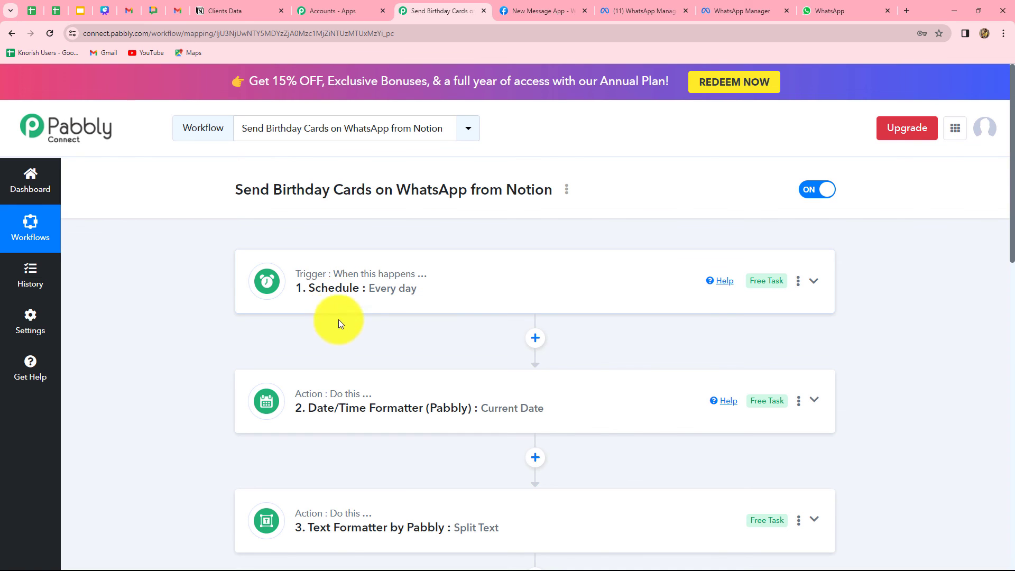
{"action": "scroll", "coordinate": [340, 331], "scroll_direction": "down", "scroll_amount": 3}
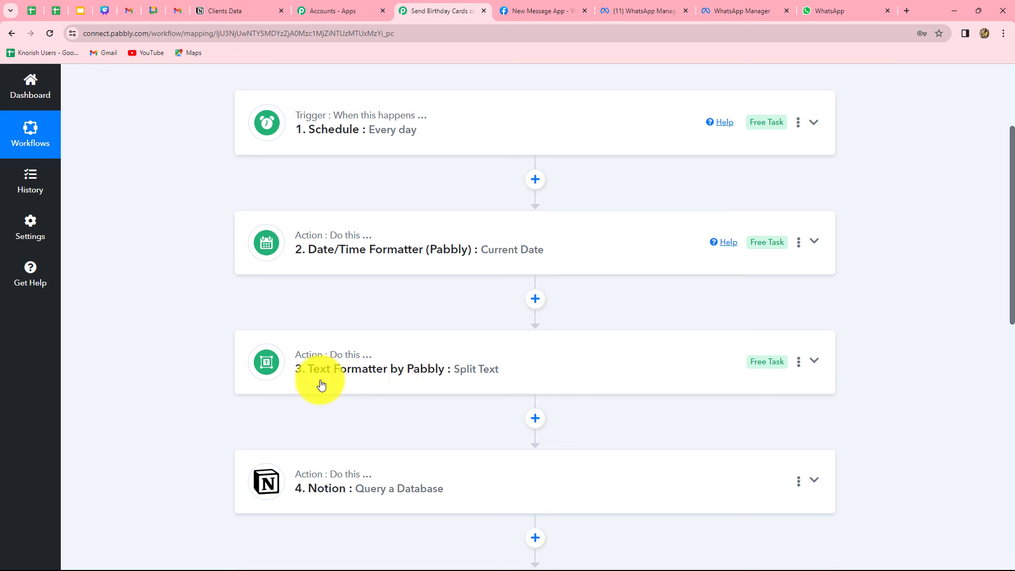
{"action": "scroll", "coordinate": [395, 294], "scroll_direction": "down", "scroll_amount": 4}
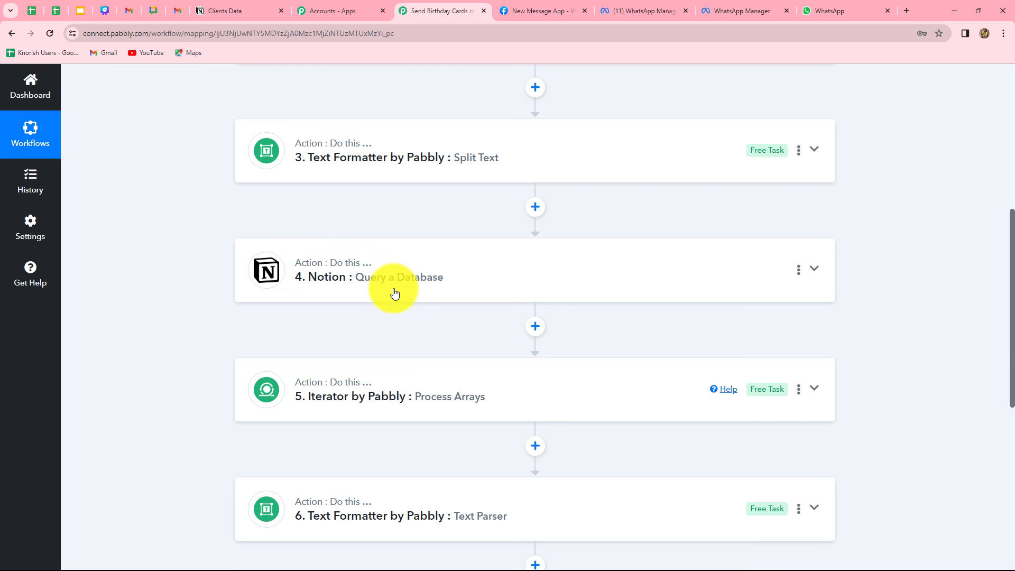
{"action": "scroll", "coordinate": [400, 344], "scroll_direction": "down", "scroll_amount": 4}
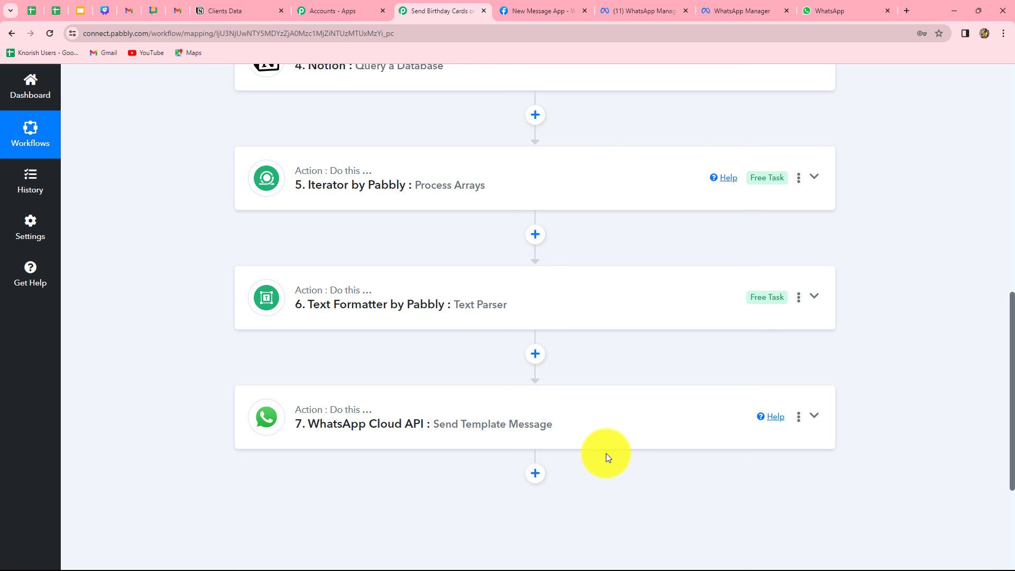
{"action": "scroll", "coordinate": [606, 452], "scroll_direction": "up", "scroll_amount": 11}
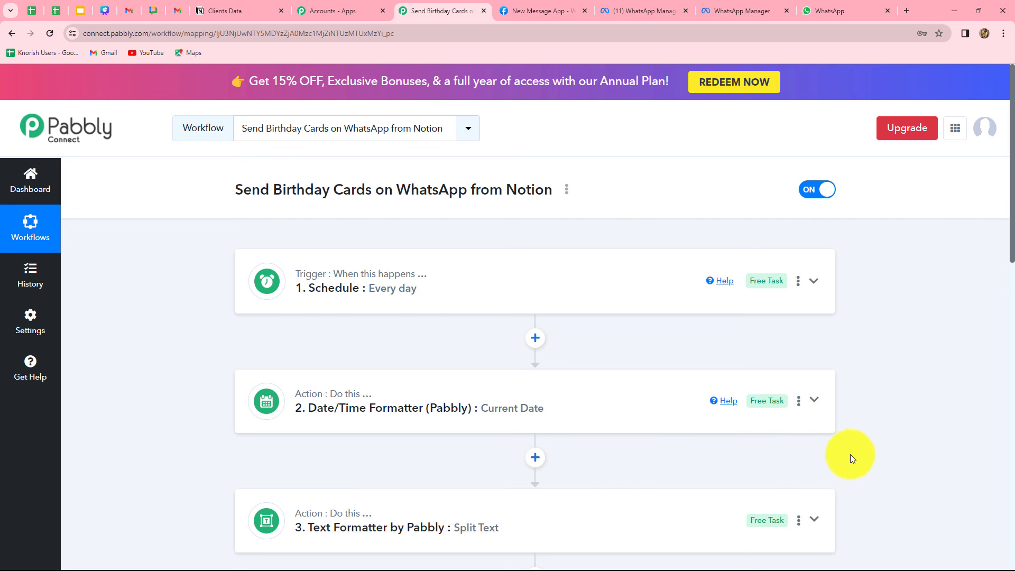
{"action": "scroll", "coordinate": [878, 458], "scroll_direction": "down", "scroll_amount": 12}
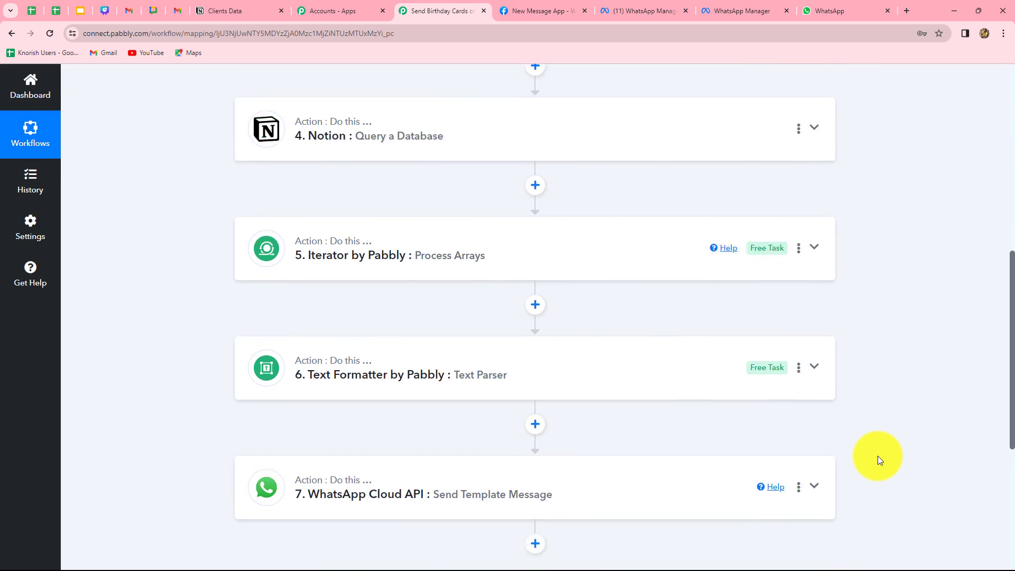